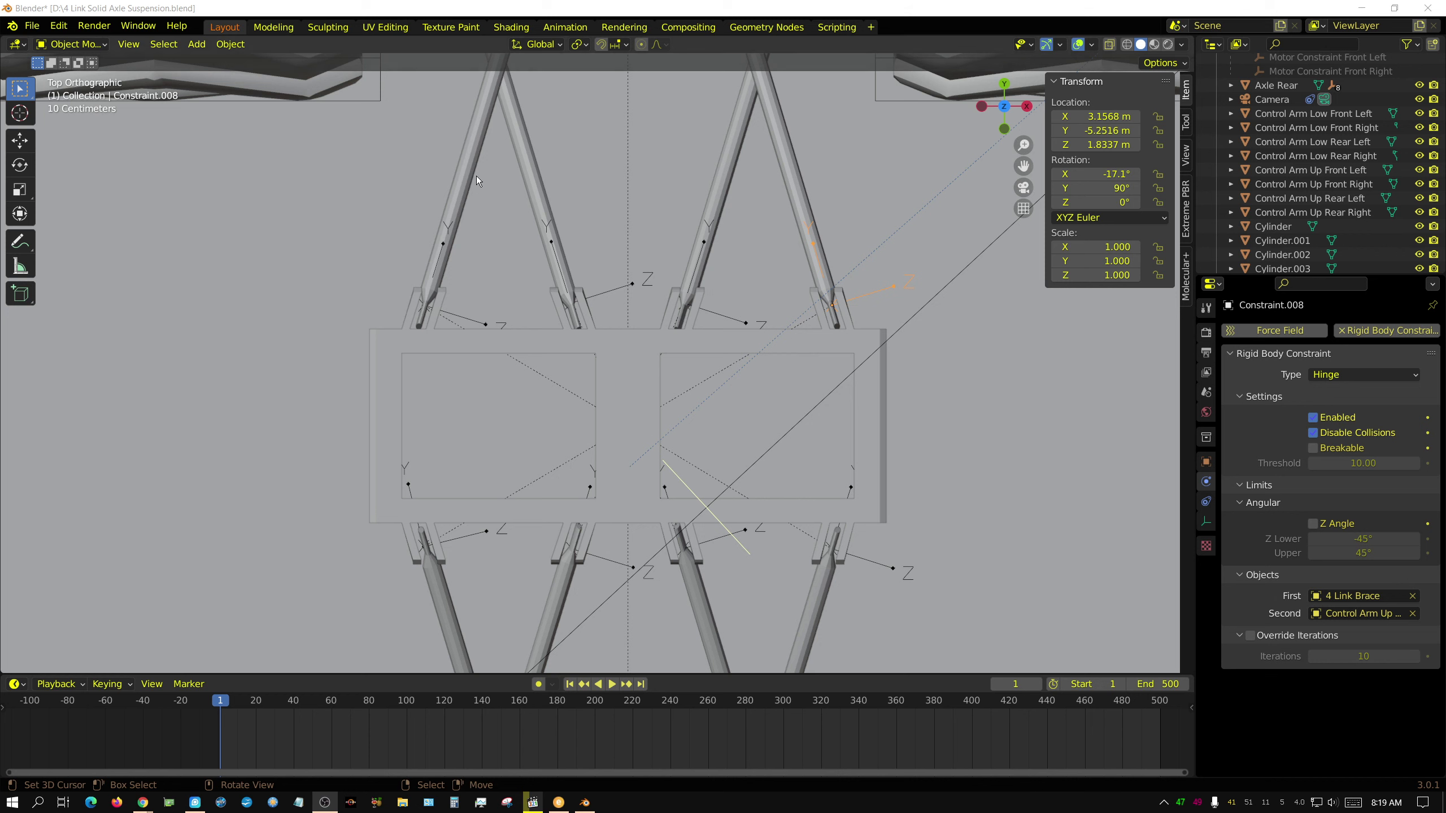
Zoom out, orbit to an angled view of the monster truck, then look through the scene camera
left_click(742, 13)
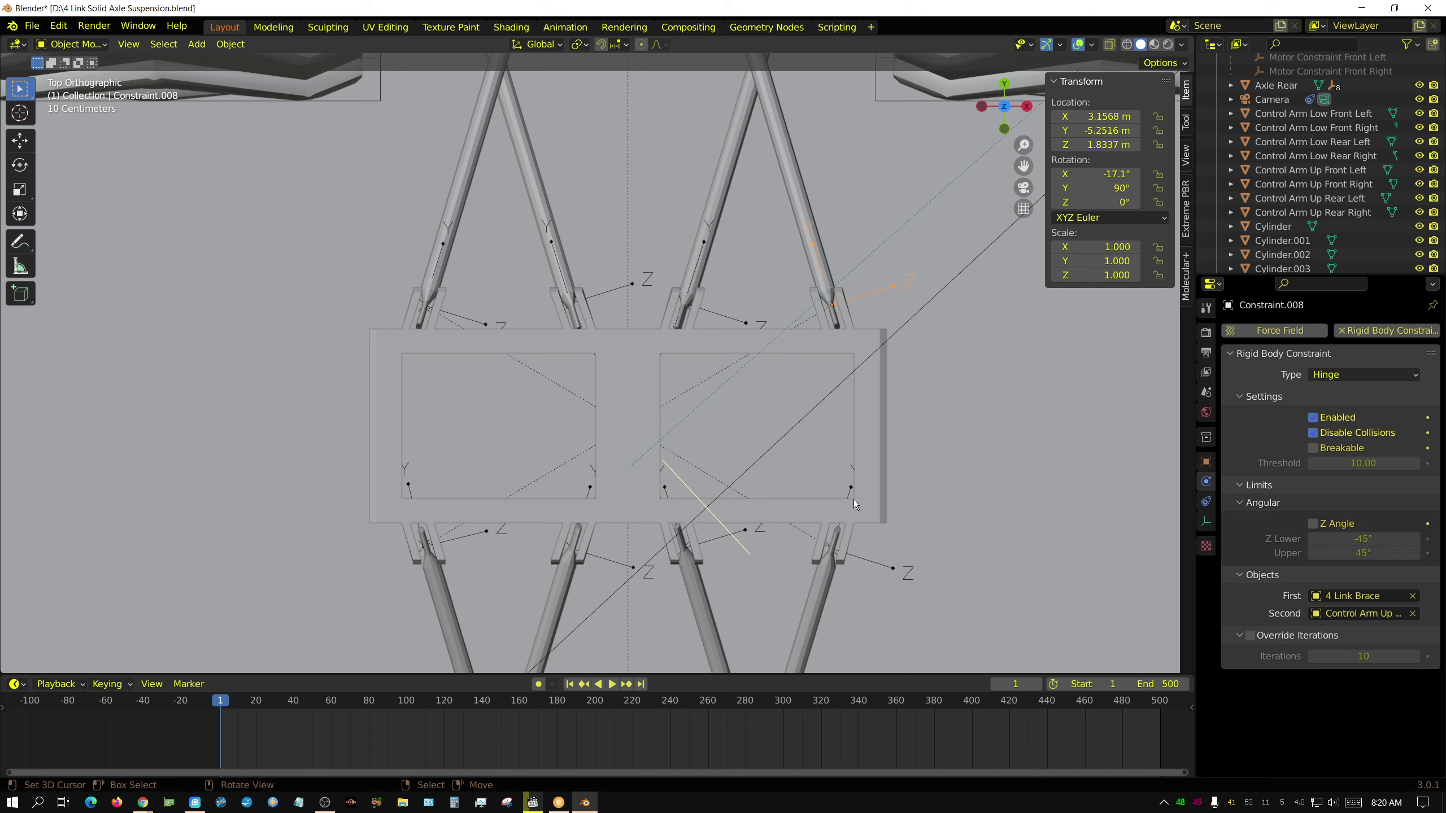
scroll(914, 490, "down", 10)
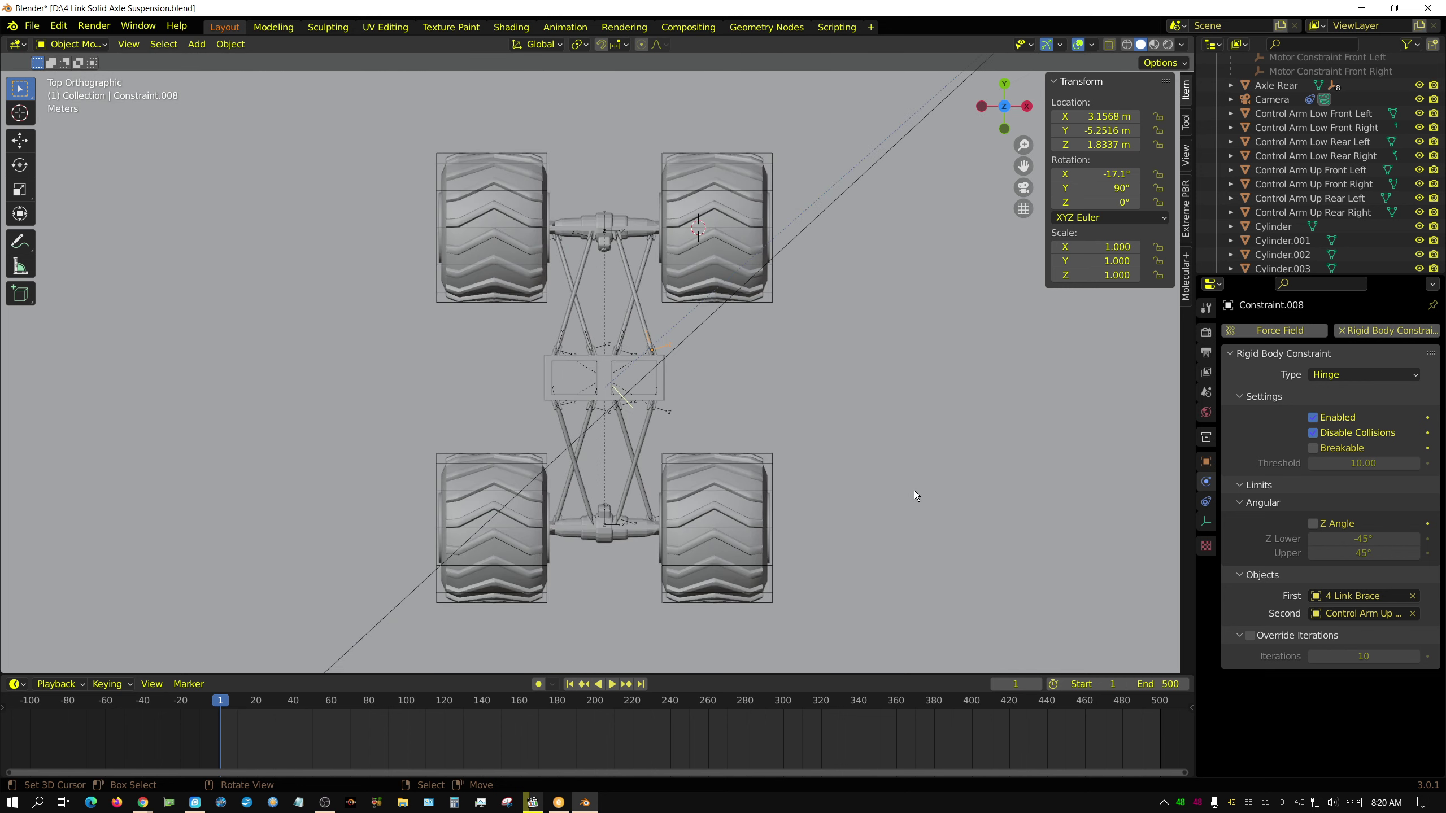
middle_click_drag(791, 586, 707, 422)
scroll(712, 424, "up", 3)
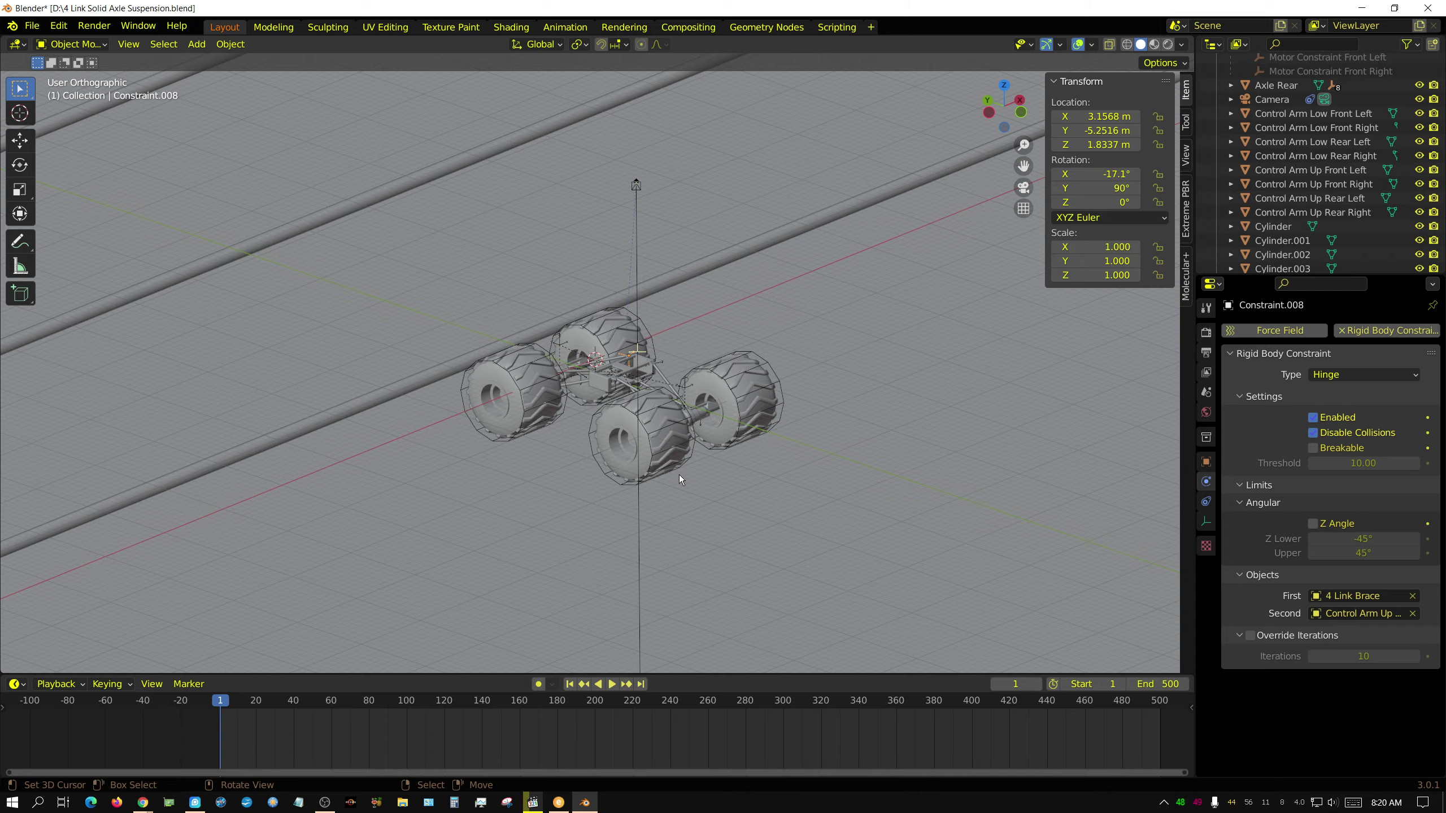
key("KP_0")
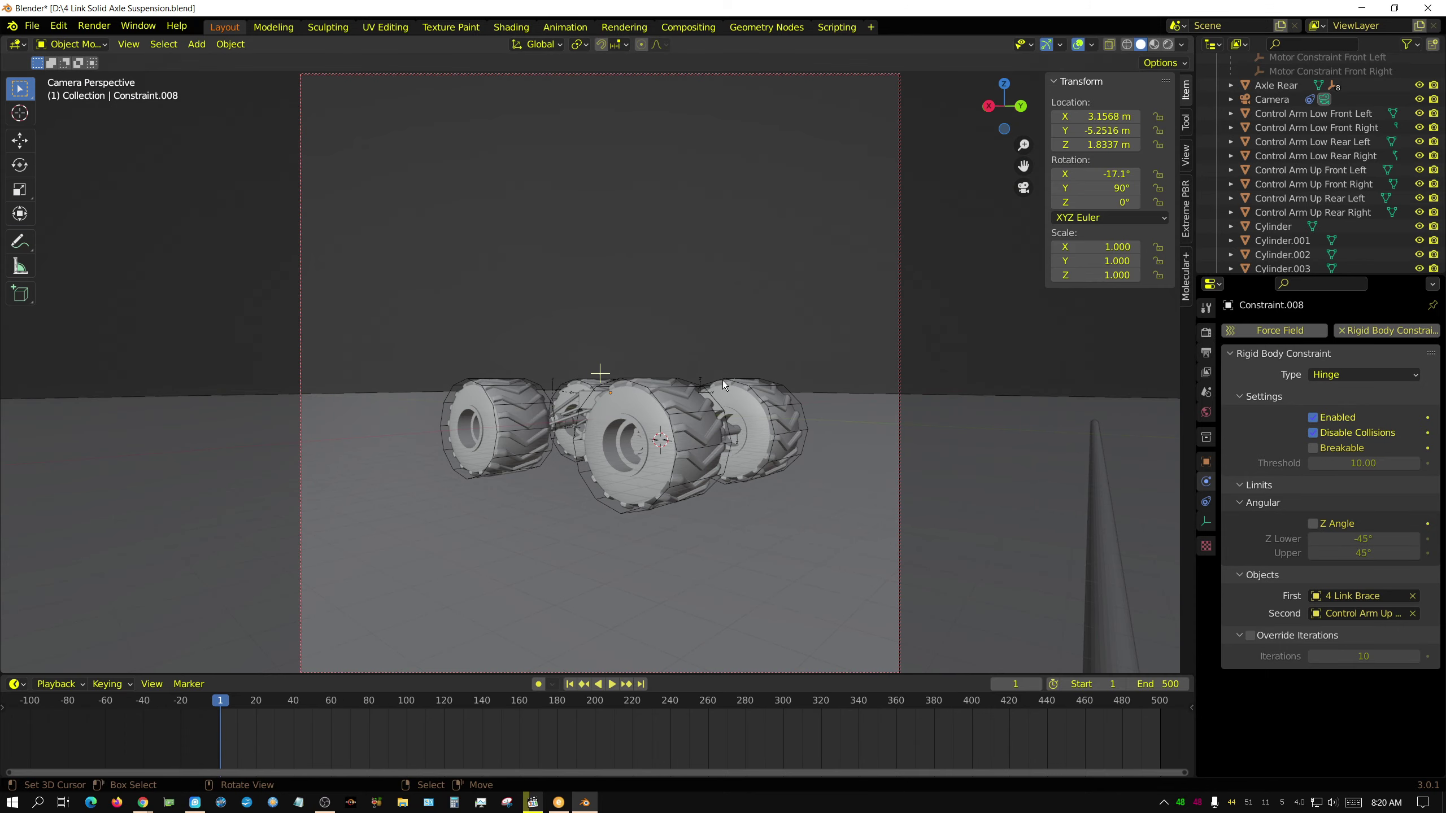
Select Tire Left Front and confirm its rigid body collision shape stays Cylinder
left_click(773, 399)
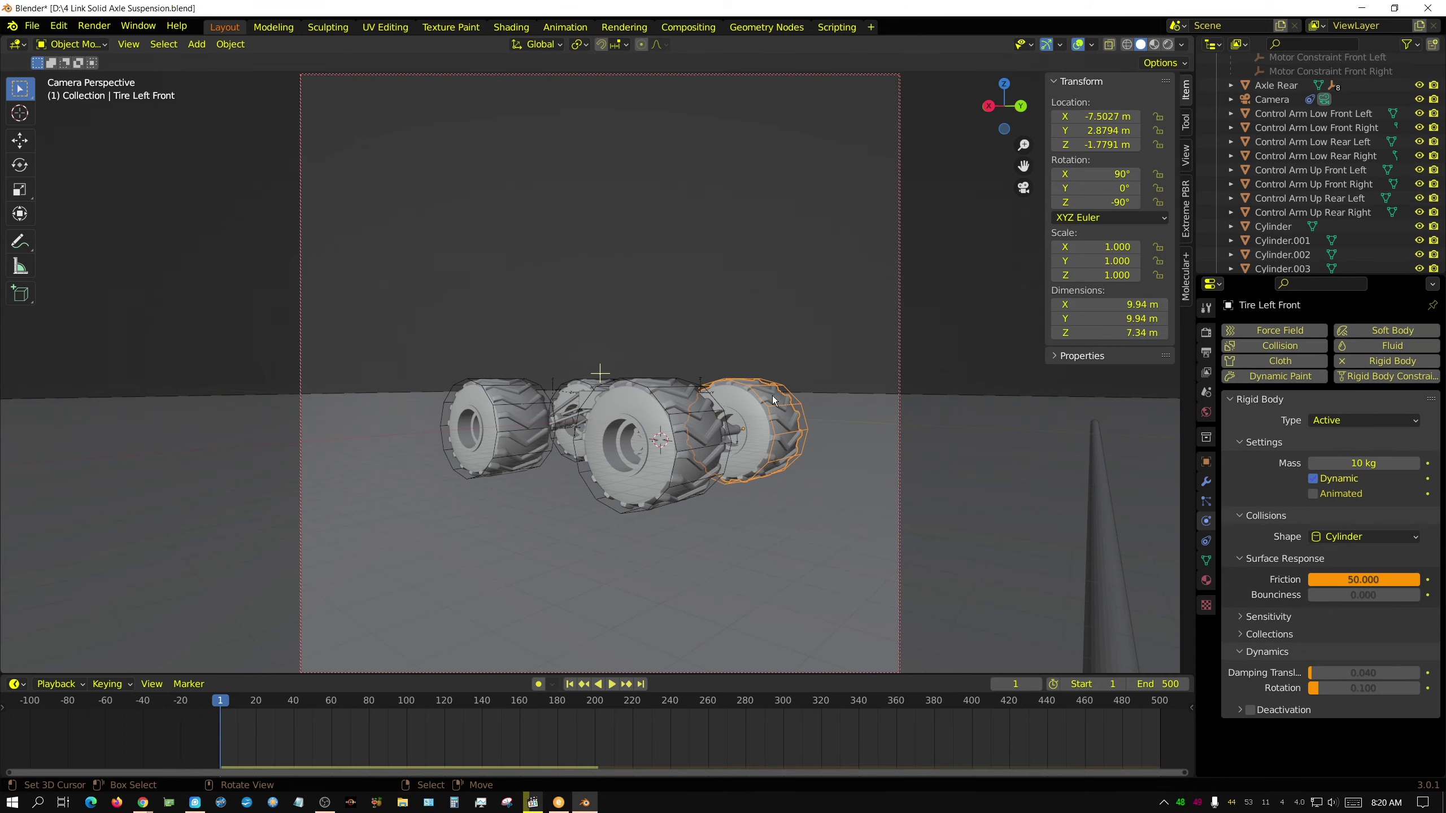
left_click(1366, 537)
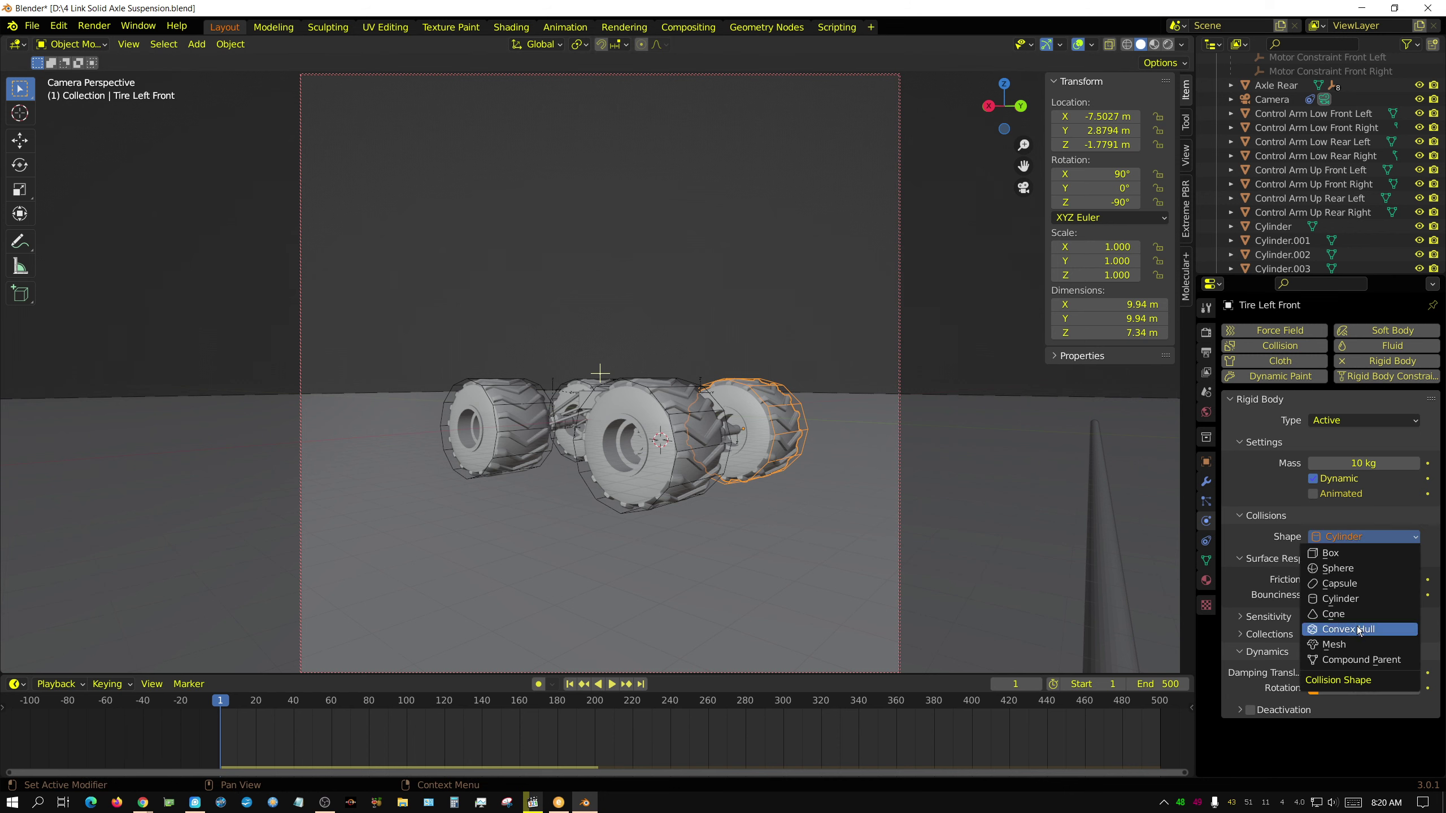
left_click(1331, 511)
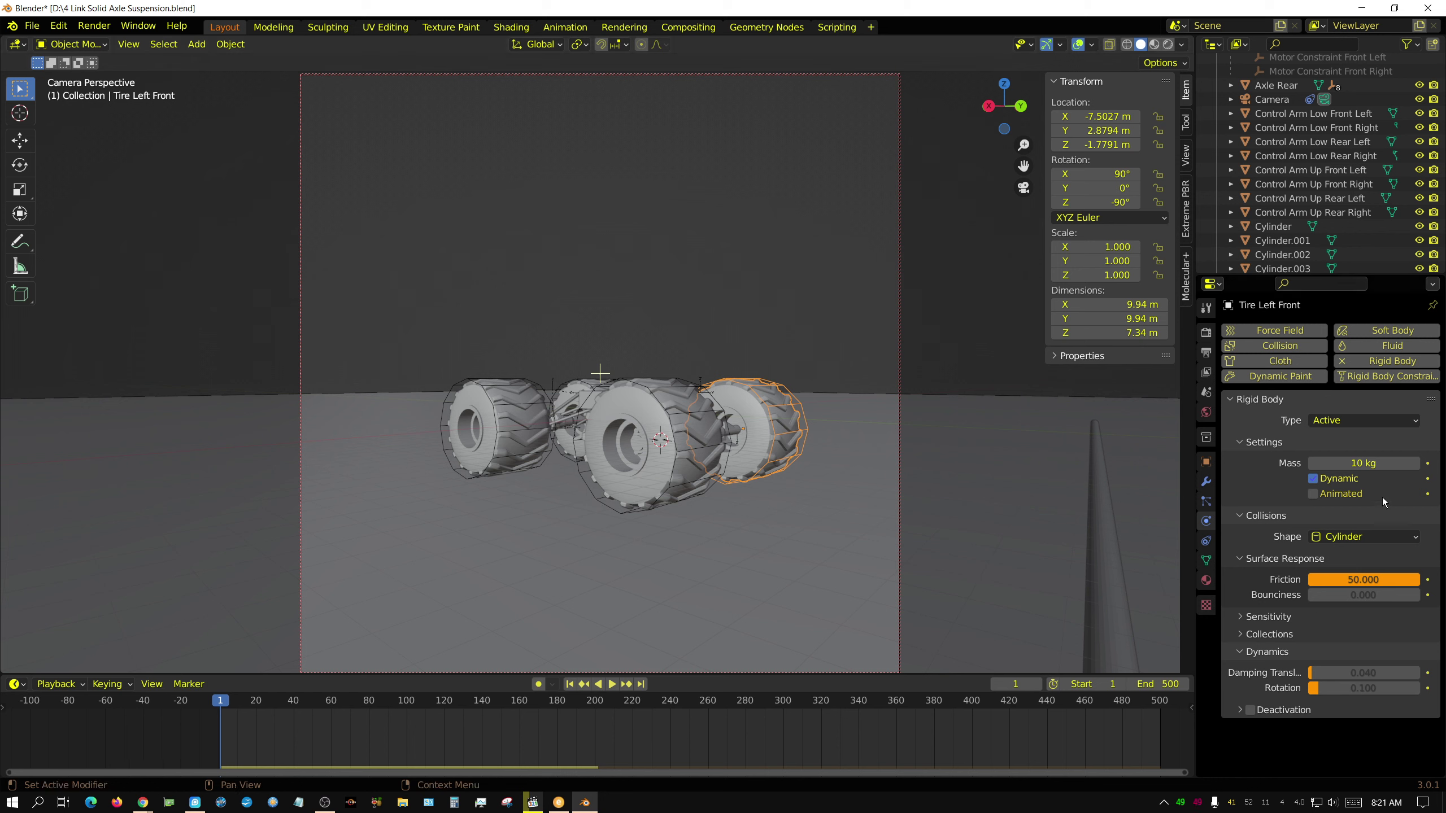
Set the front-left and front-right tires' rigid body mass to 250 kg
left_click(1373, 464)
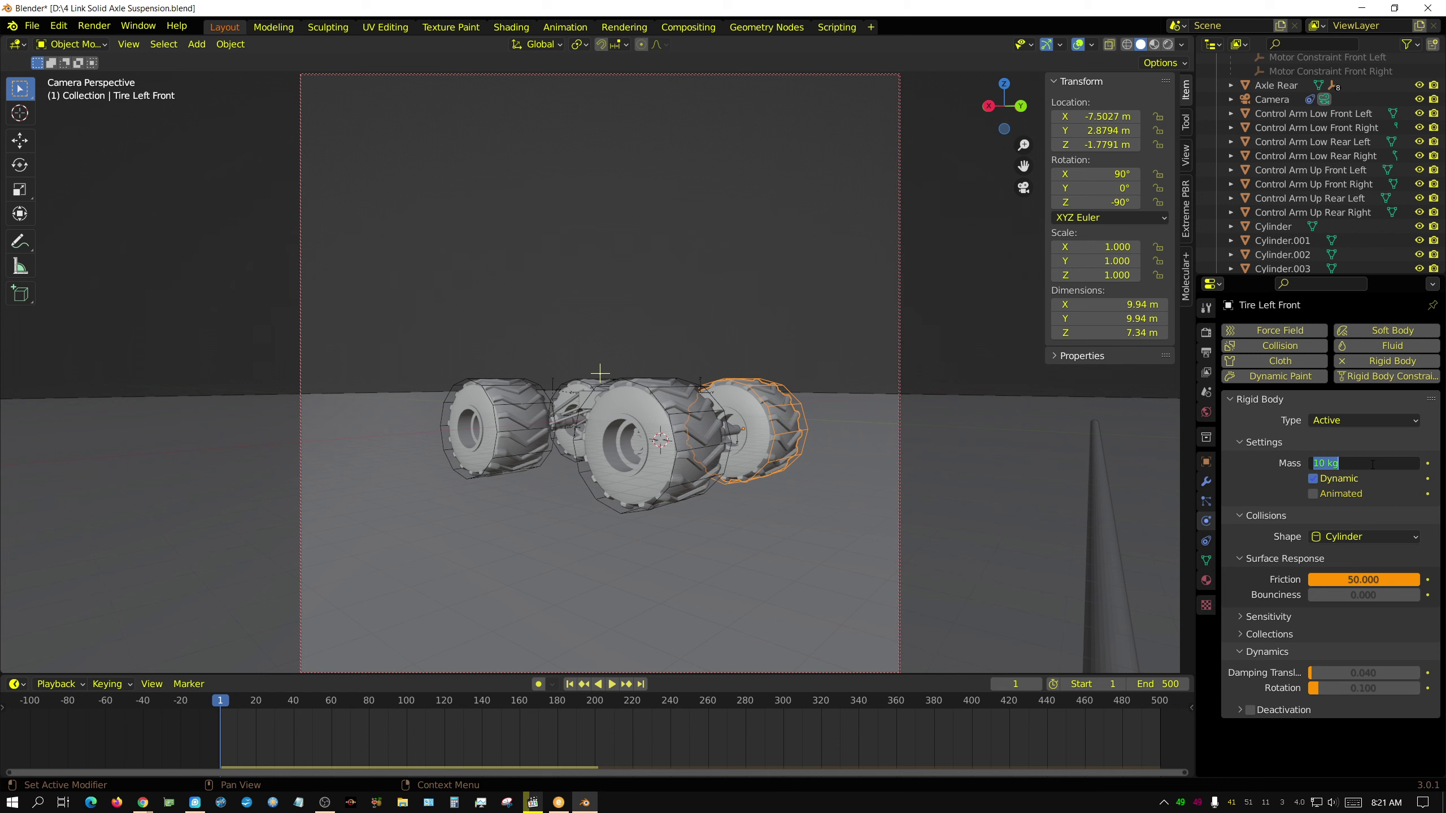
type("250")
key("Return")
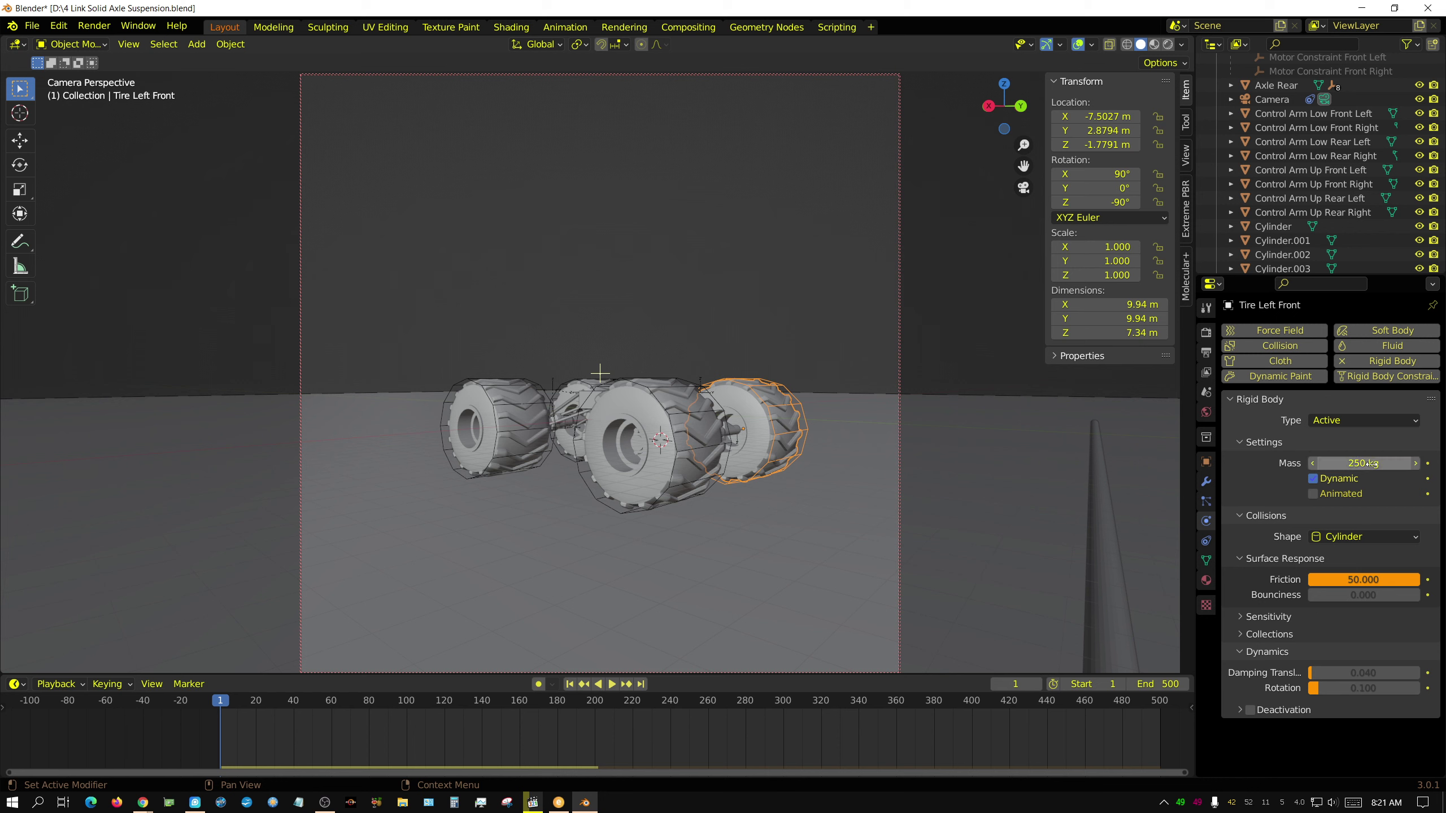
left_click(665, 411)
left_click(1354, 463)
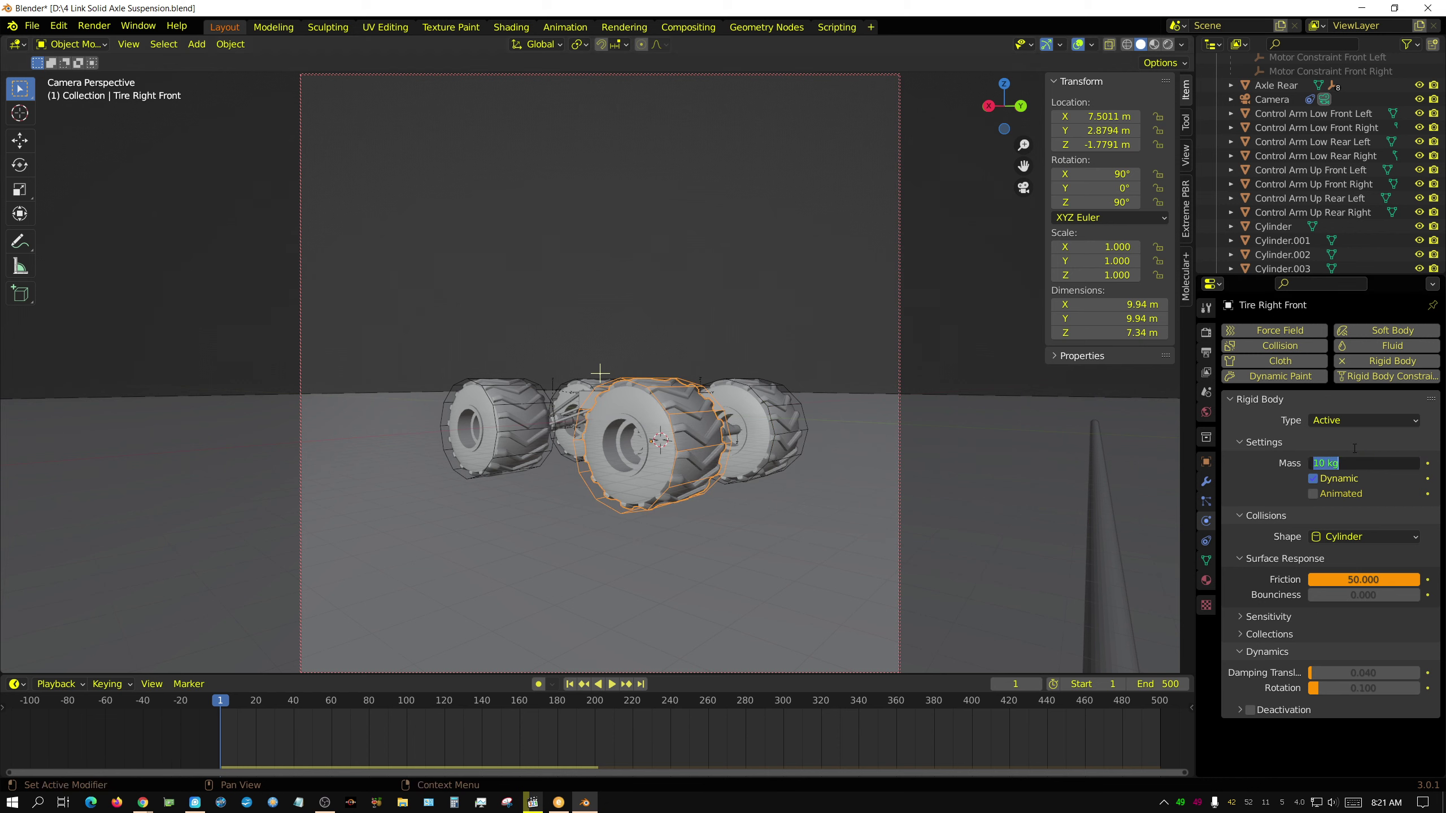
type("250")
key("Return")
Set the rear-left and rear-right tires' rigid body mass to 250 kg
left_click(582, 389)
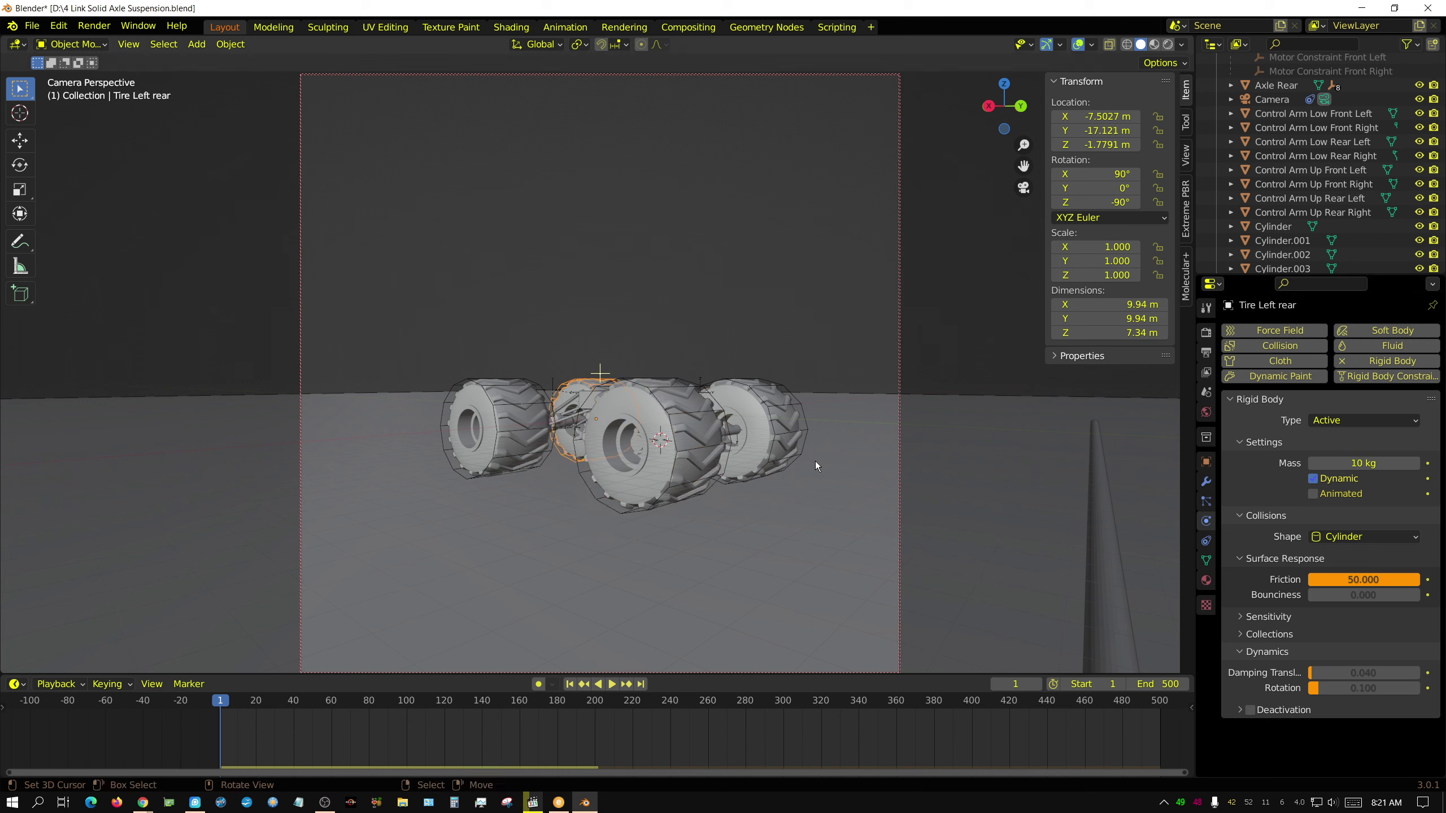
left_click(1355, 464)
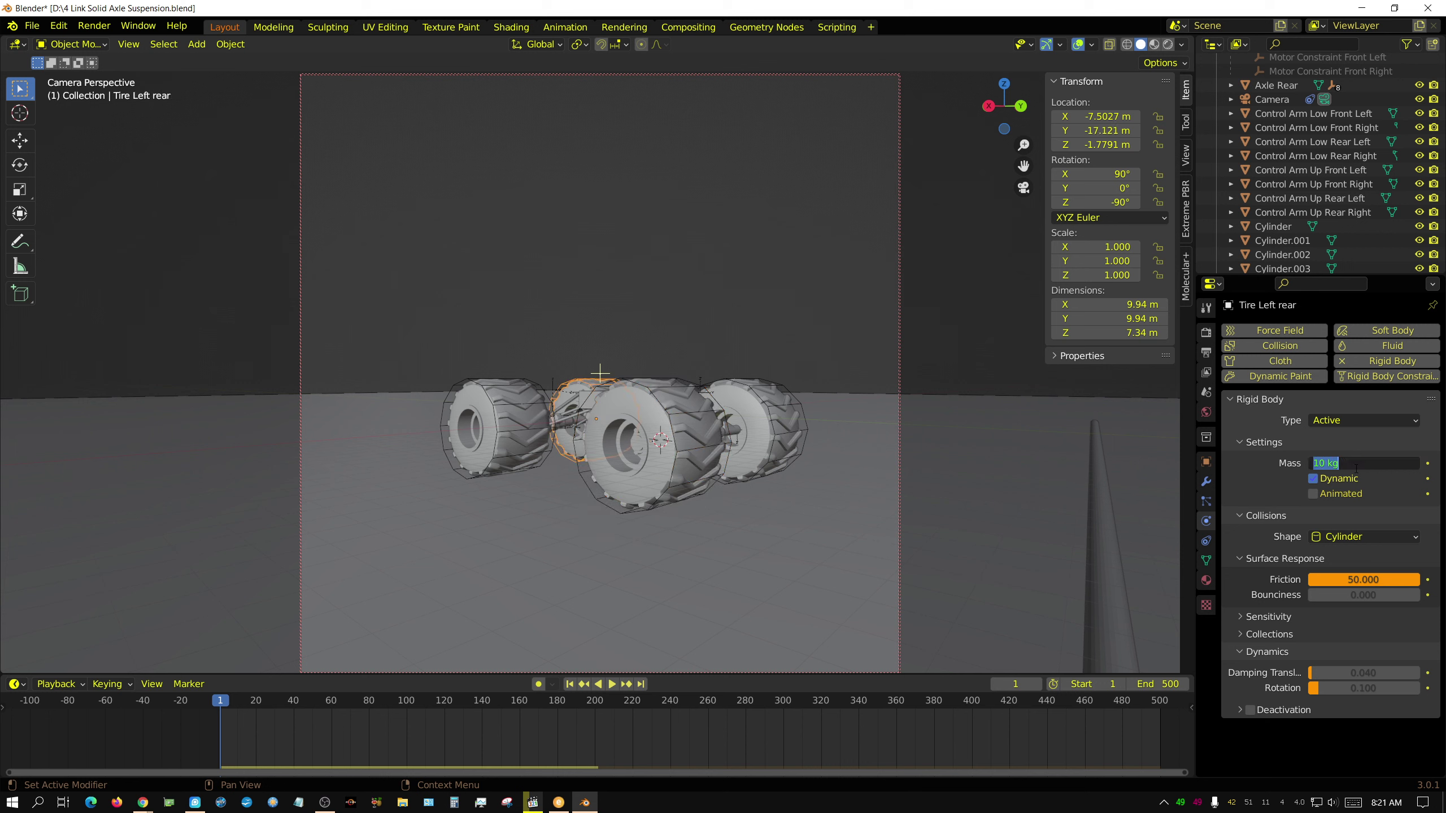
type("250")
key("Return")
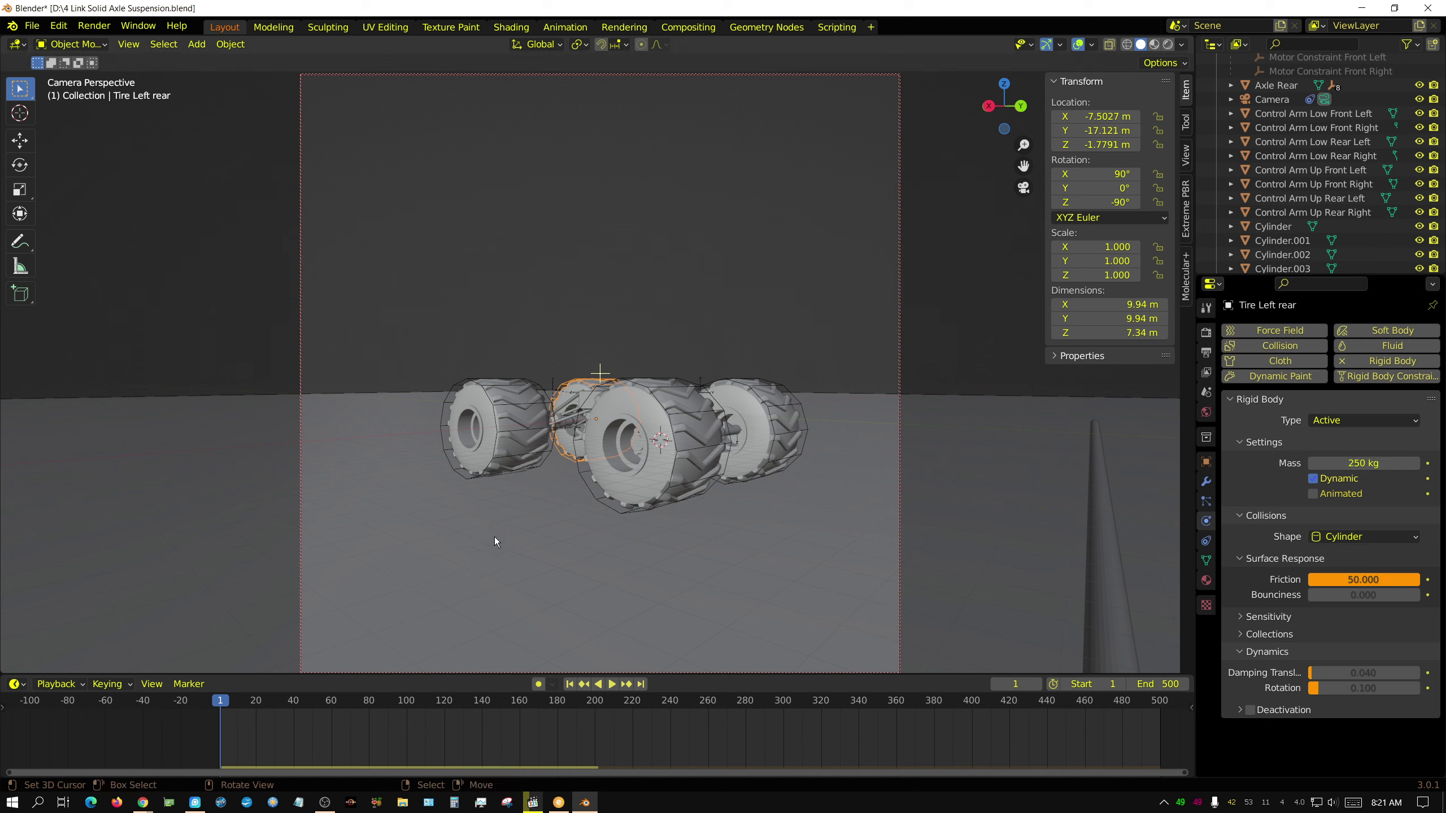
left_click(495, 397)
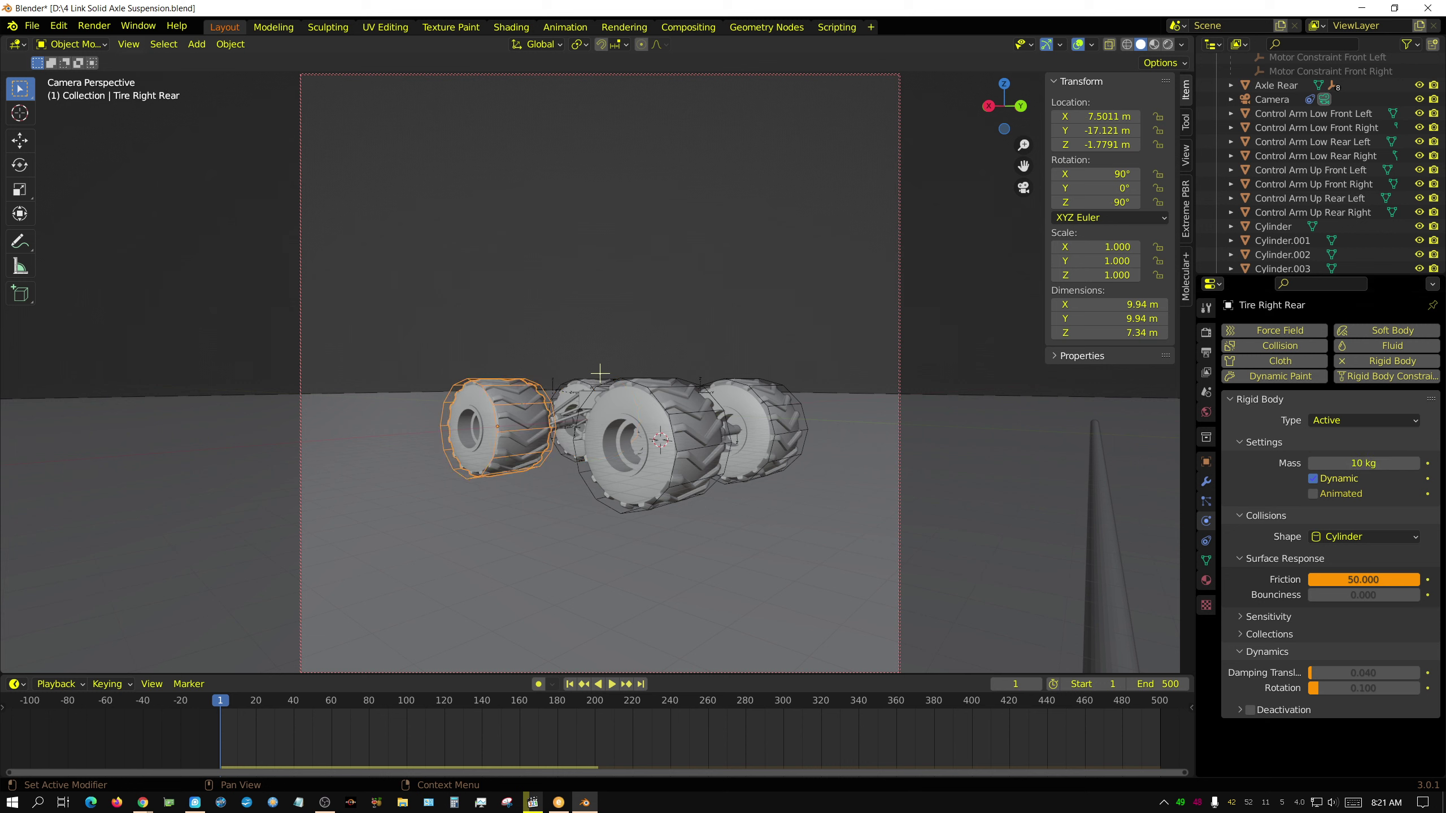
left_click(1363, 465)
type("250")
key("Return")
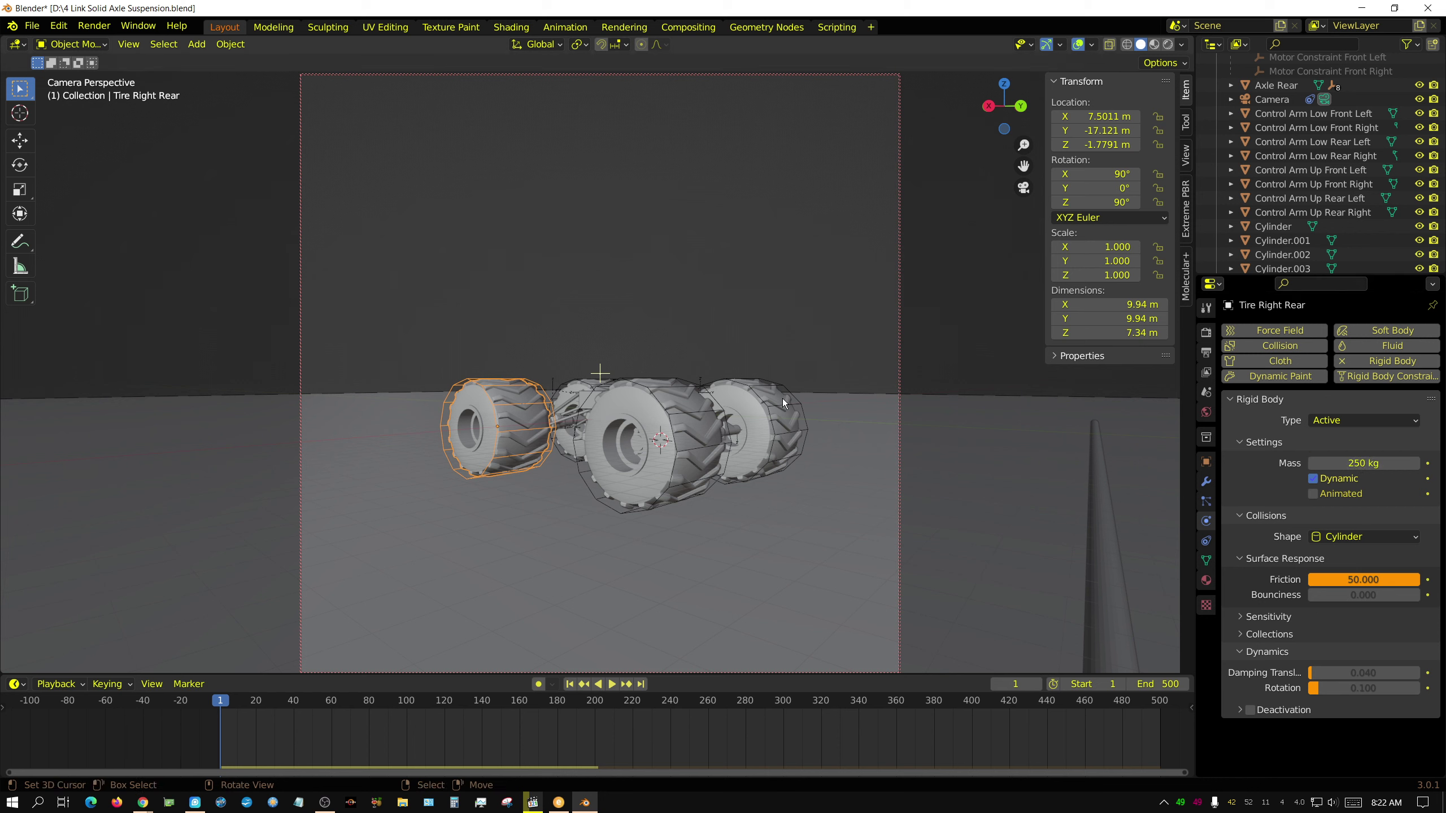
Disable the Angular Y angle limit on Spring Front and Spring Rear
left_click(703, 384)
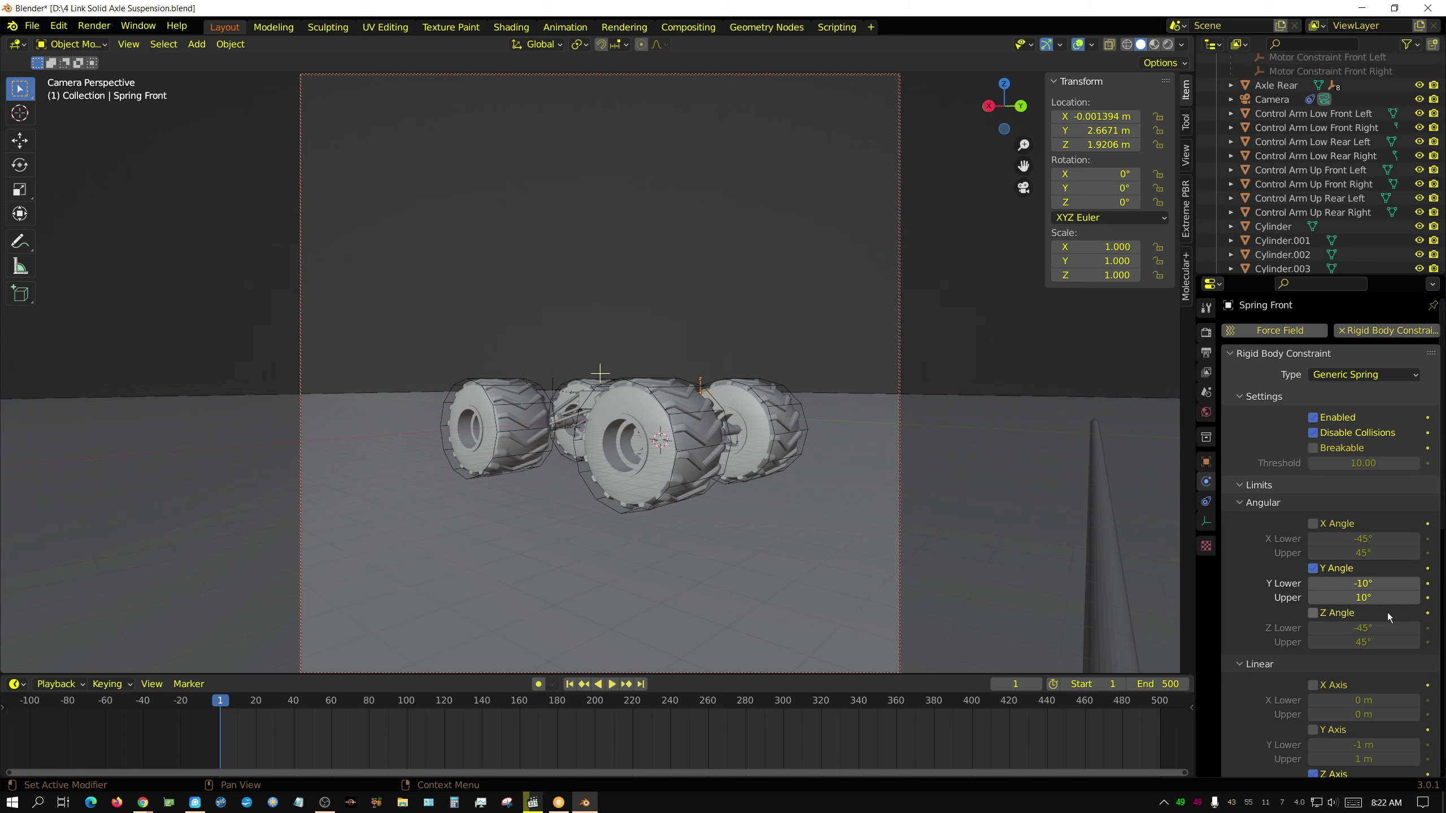
scroll(1387, 613, "down", 3)
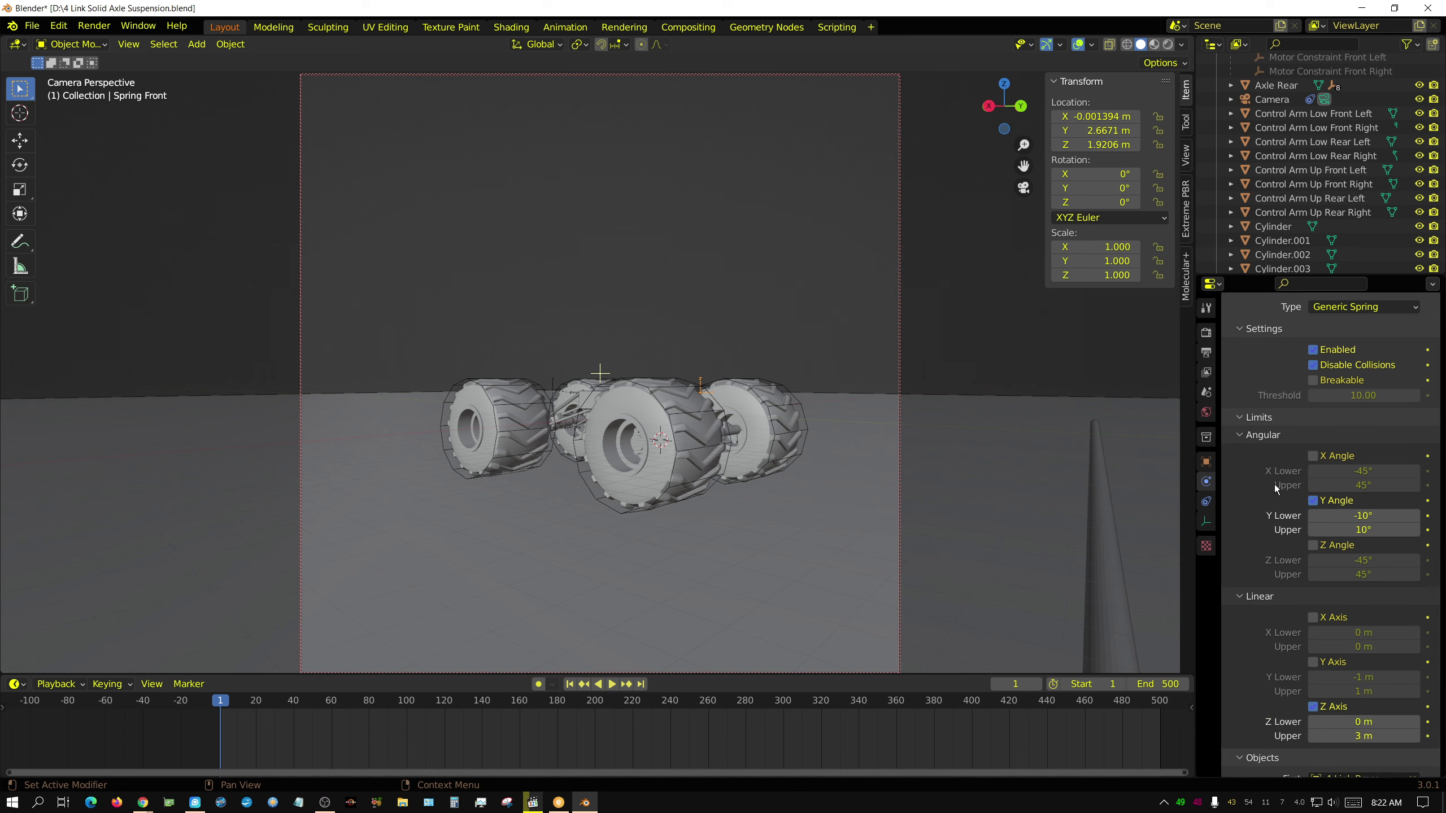
left_click(1313, 501)
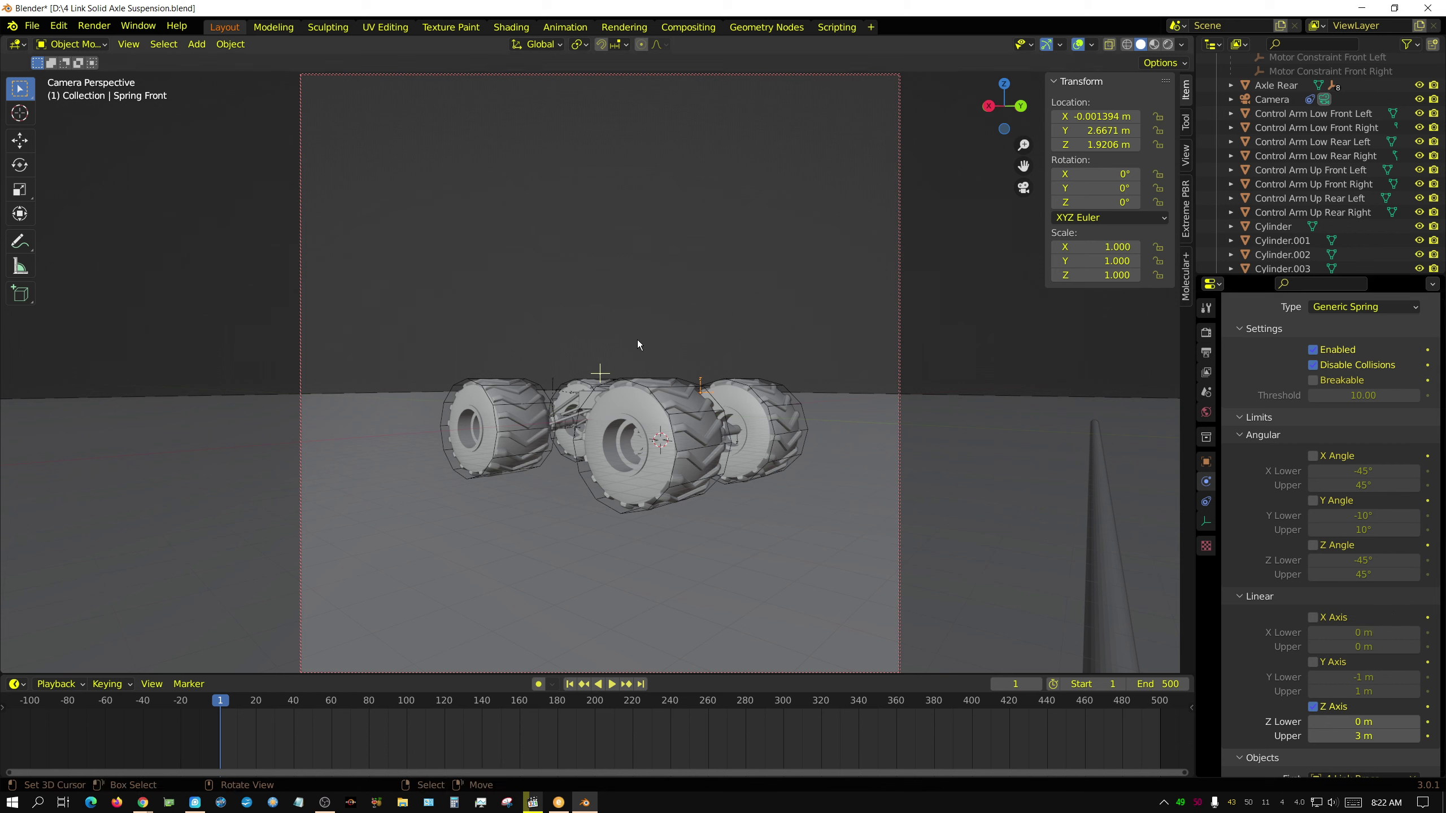
left_click(555, 377)
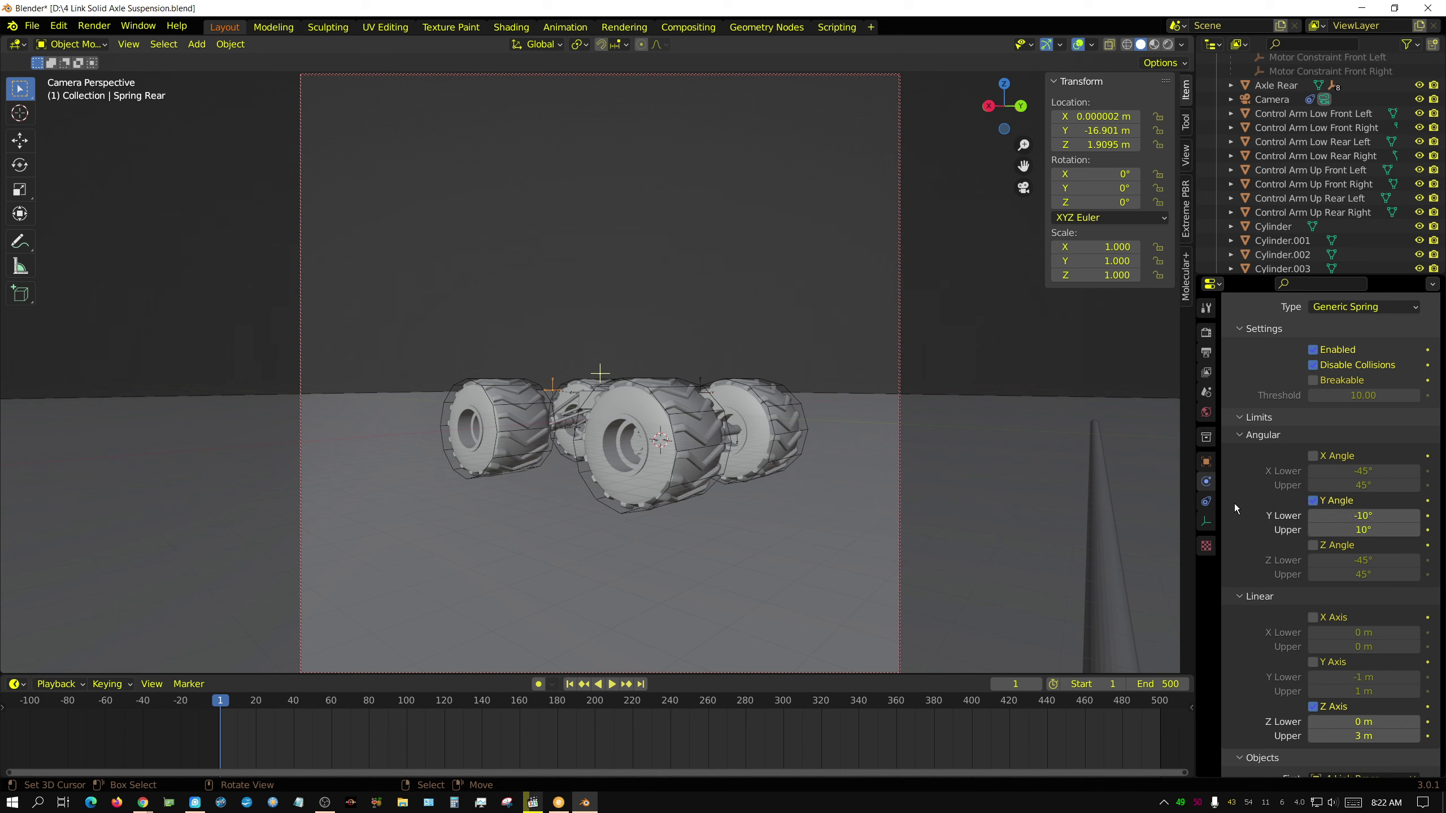
left_click(1314, 501)
Reselect Spring Front and bring its Springs settings into view
scroll(1360, 596, "down", 5)
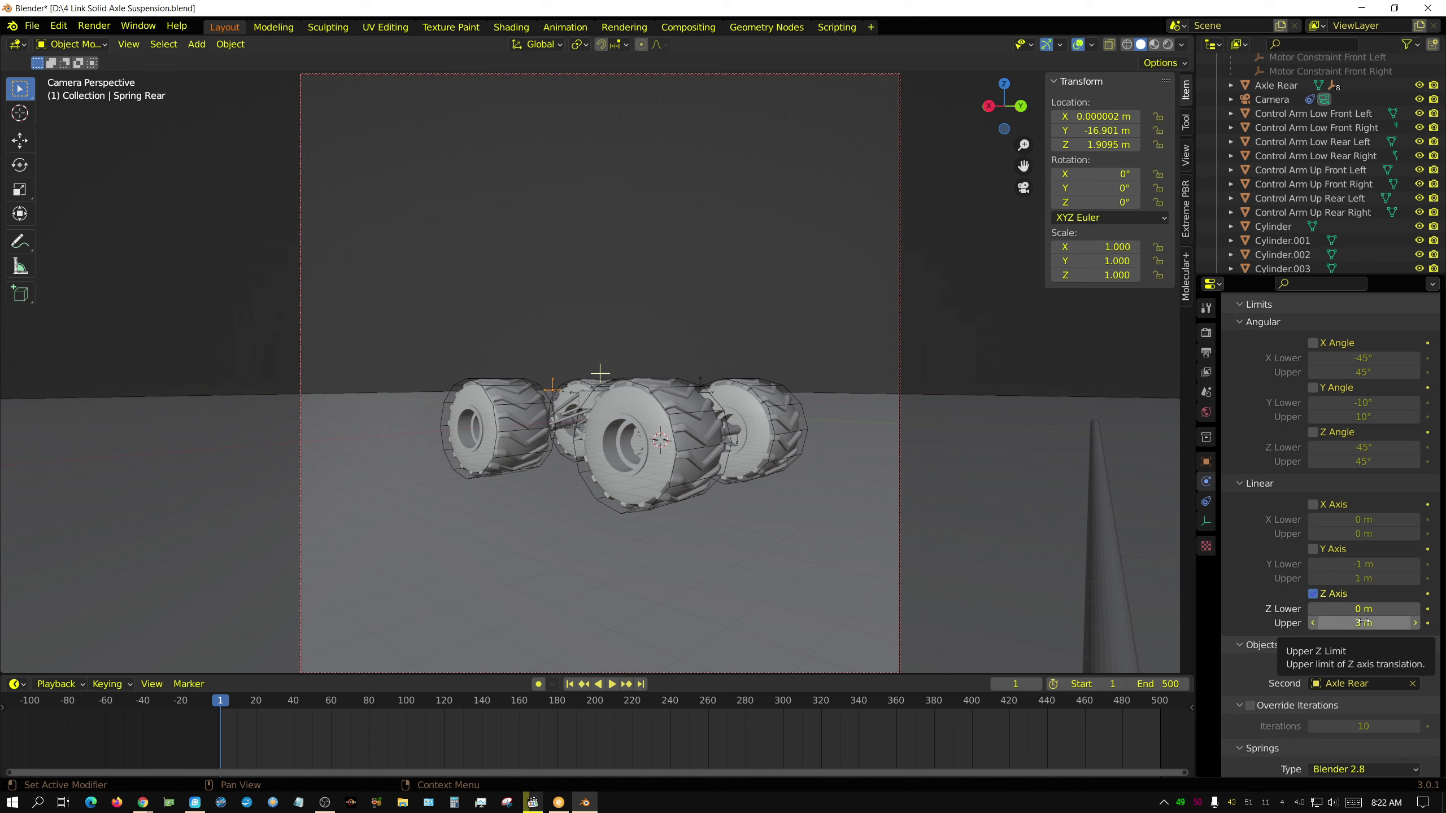
scroll(1364, 623, "down", 4)
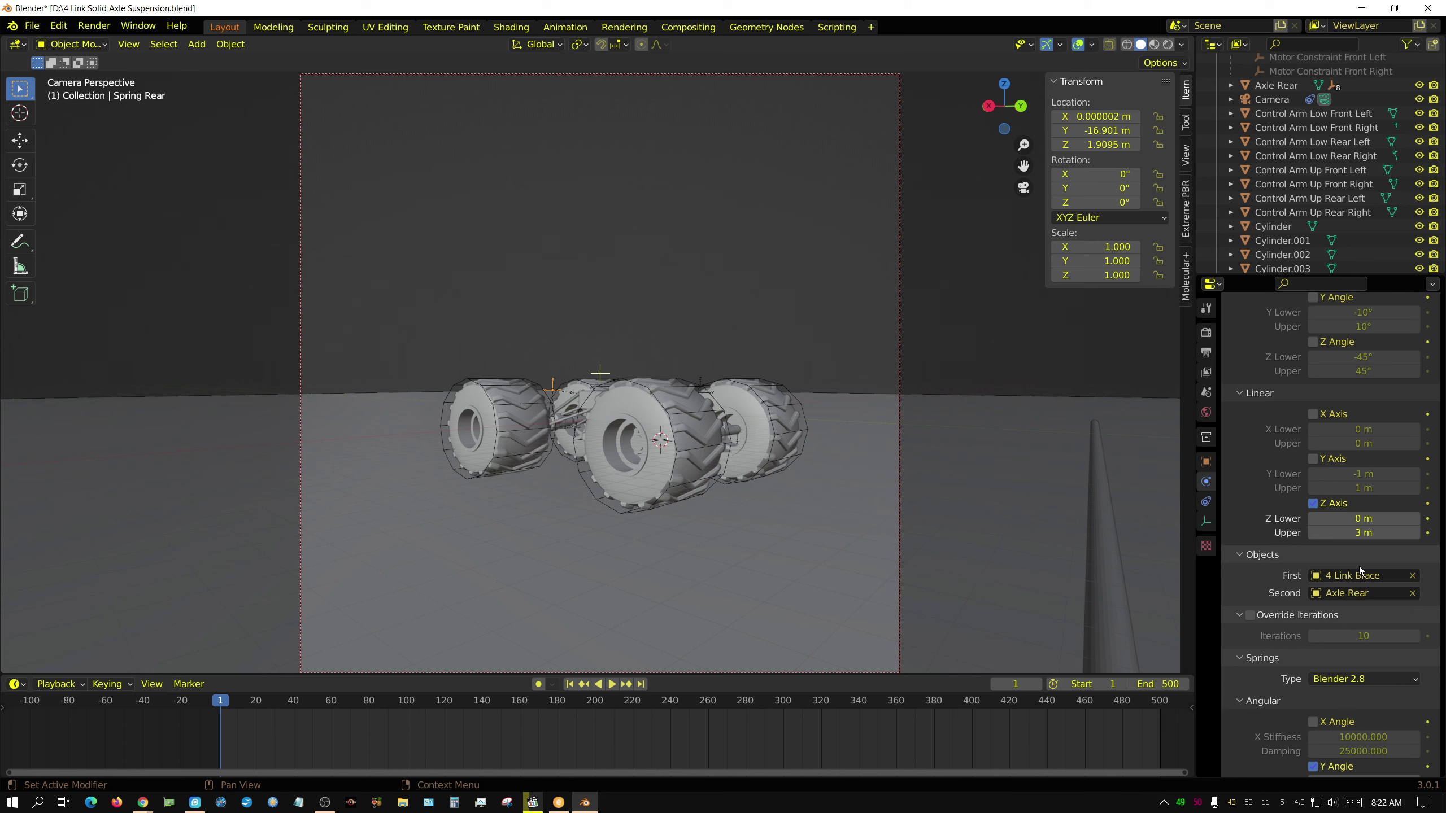
left_click(699, 379)
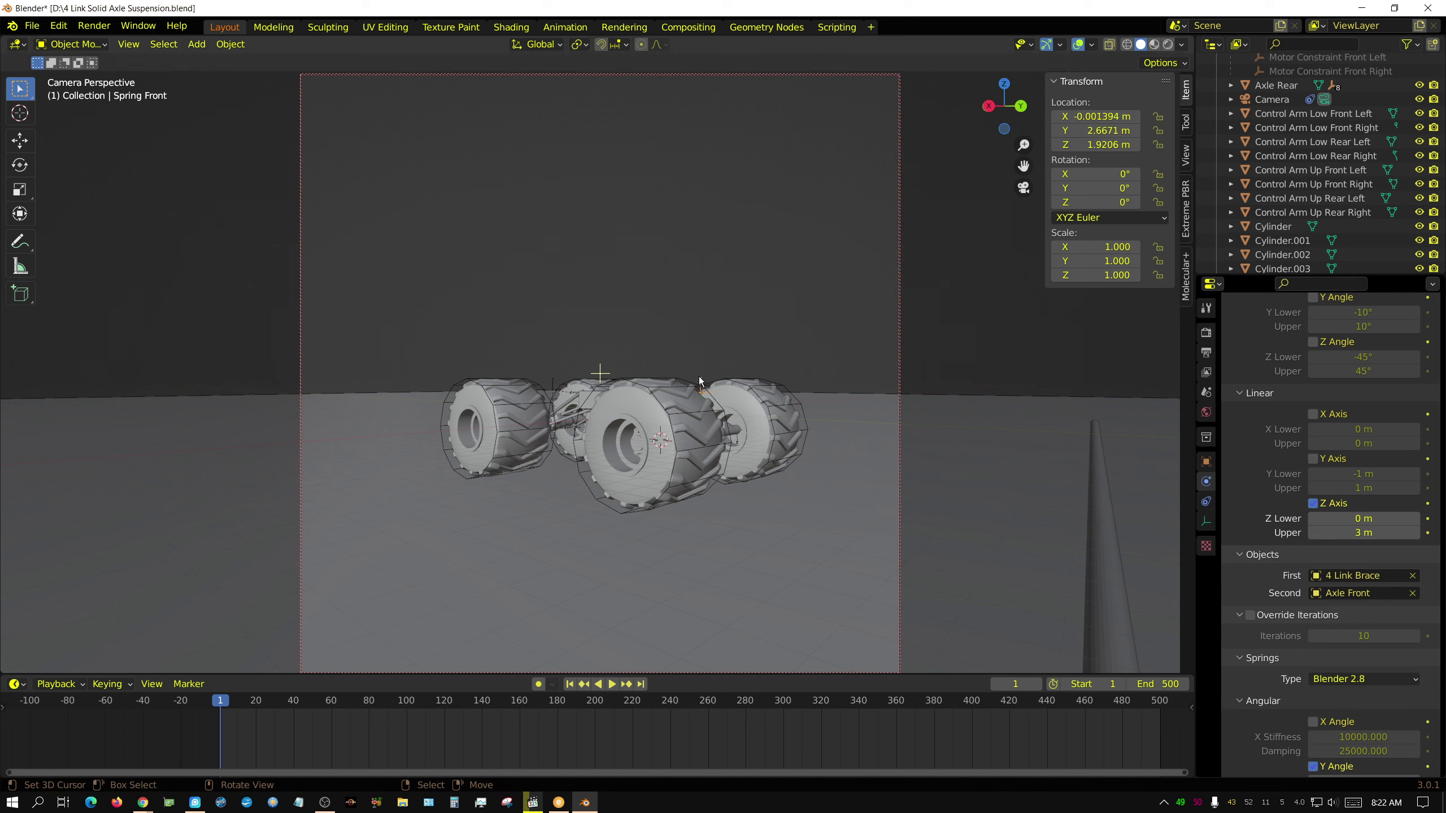
scroll(1316, 651, "down", 10)
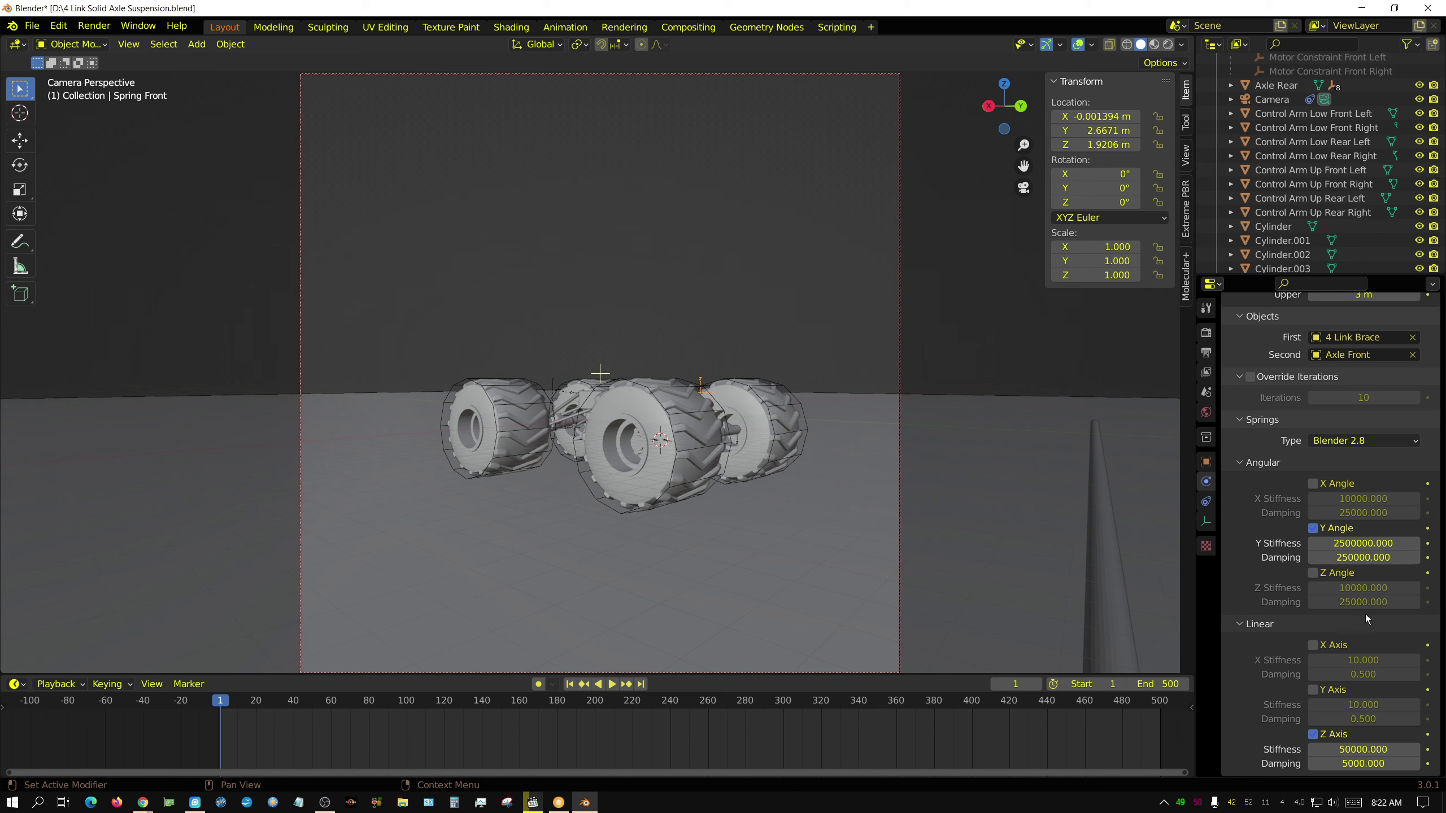
Play the rigid-body simulation, stop and rewind to frame 1, then play it again
left_click(611, 684)
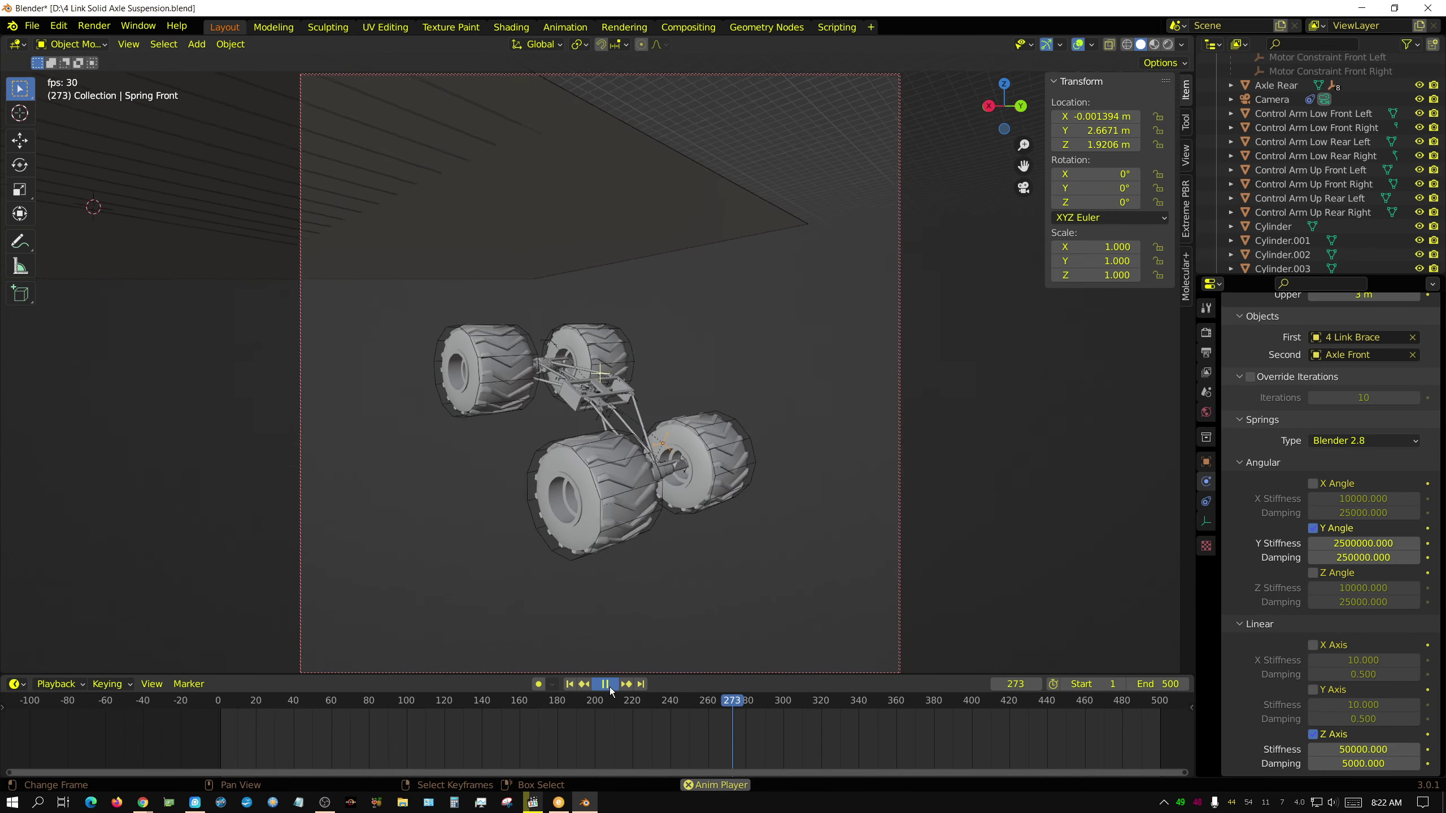
left_click(610, 687)
left_click(570, 686)
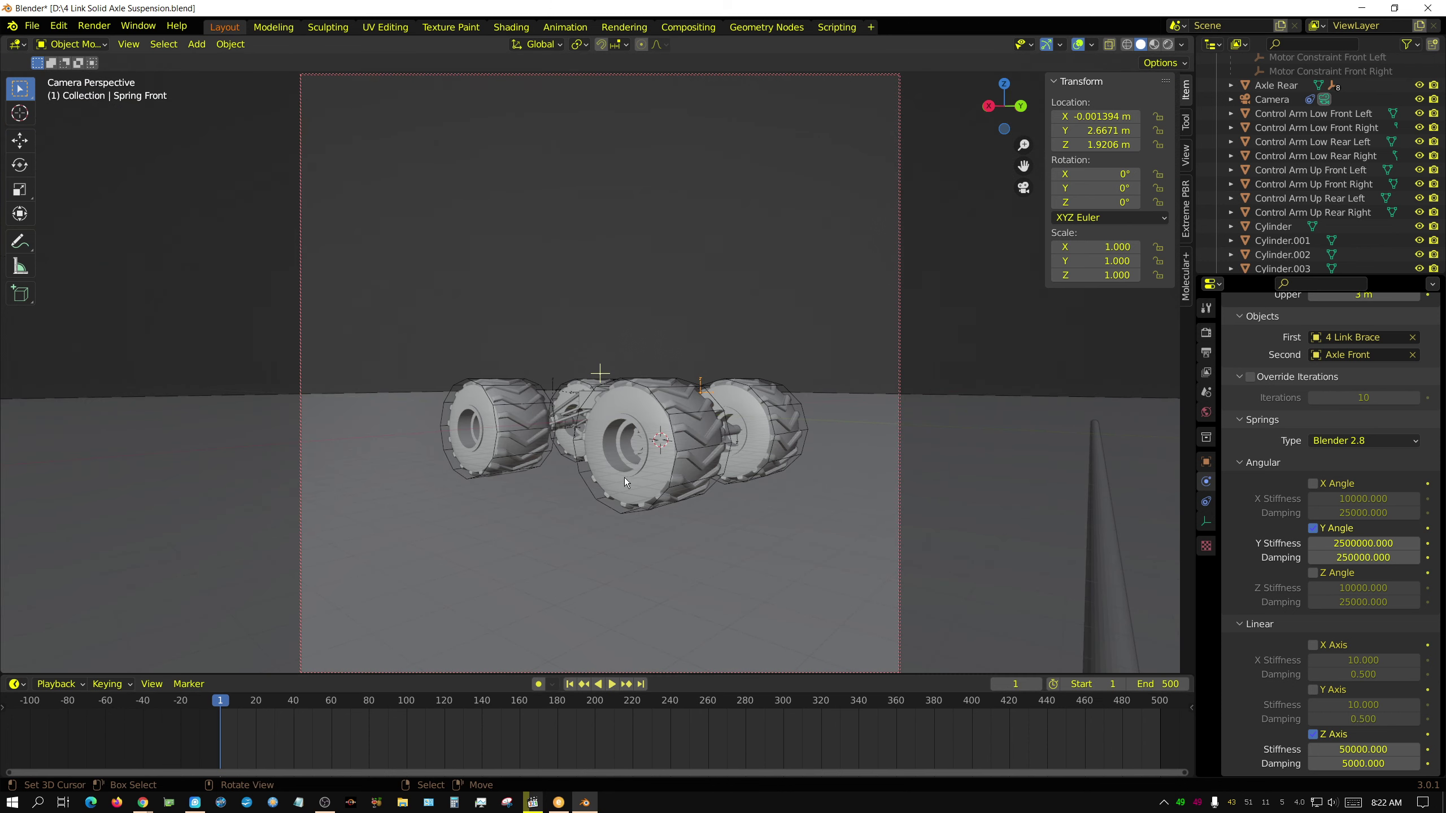
left_click(612, 685)
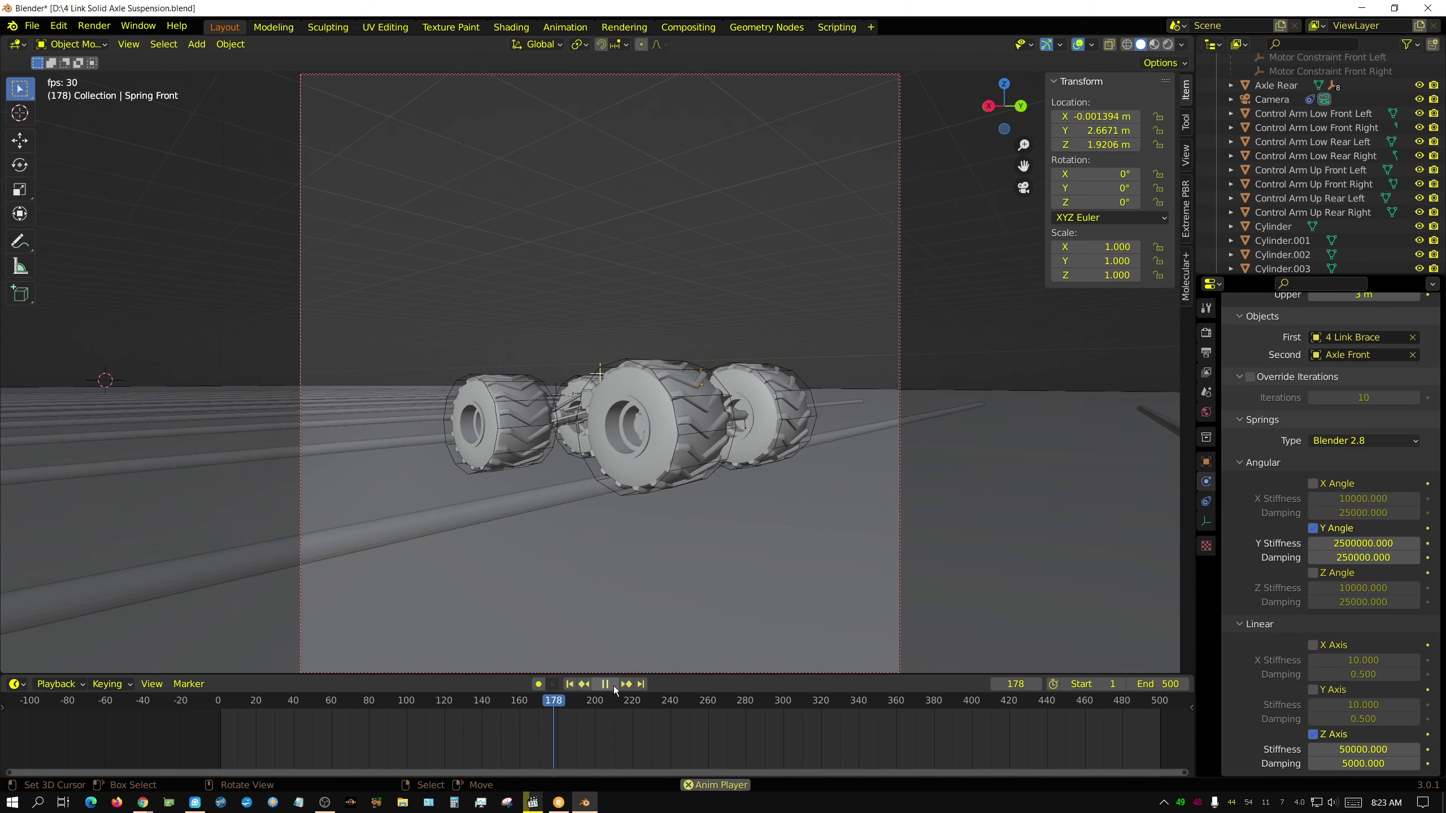
Stop playback, rewind to frame 1 and locate the front spring in the Outliner
left_click(614, 686)
left_click(570, 684)
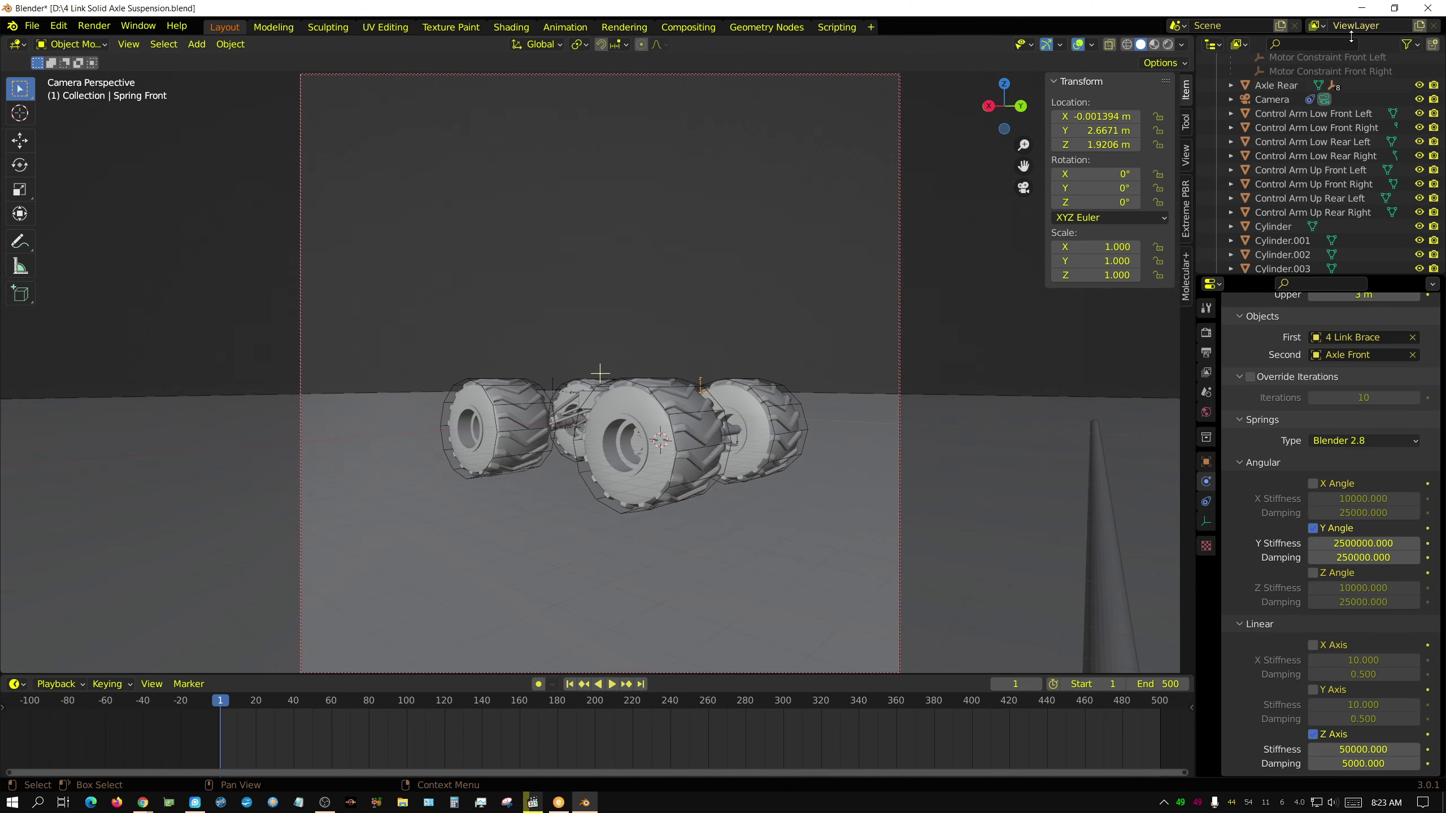
key("KP_Decimal")
scroll(1326, 170, "up", 6)
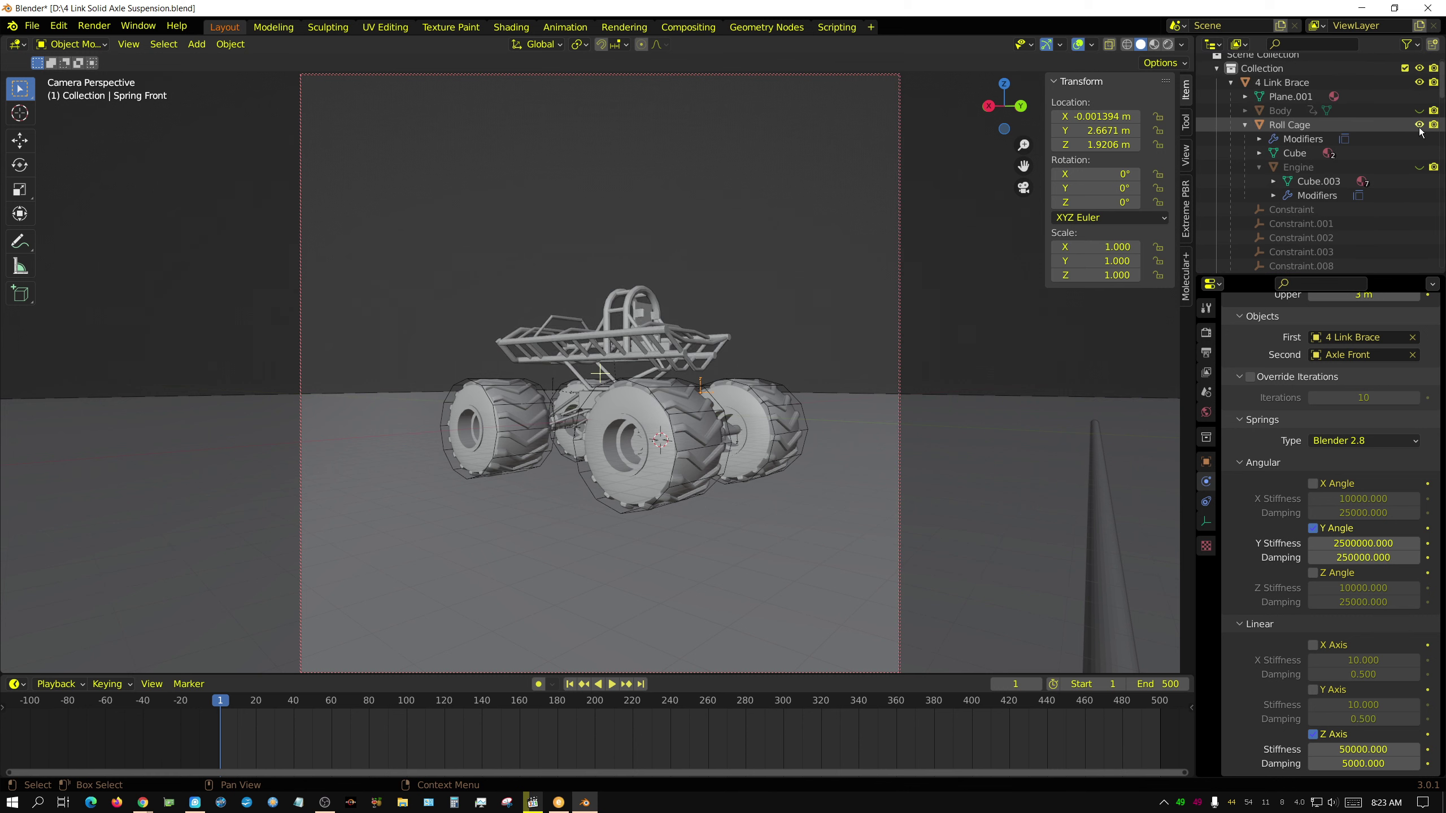
Unhide Body and Engine, briefly hide Body to check the roll cage, then show it again
left_click(1419, 111)
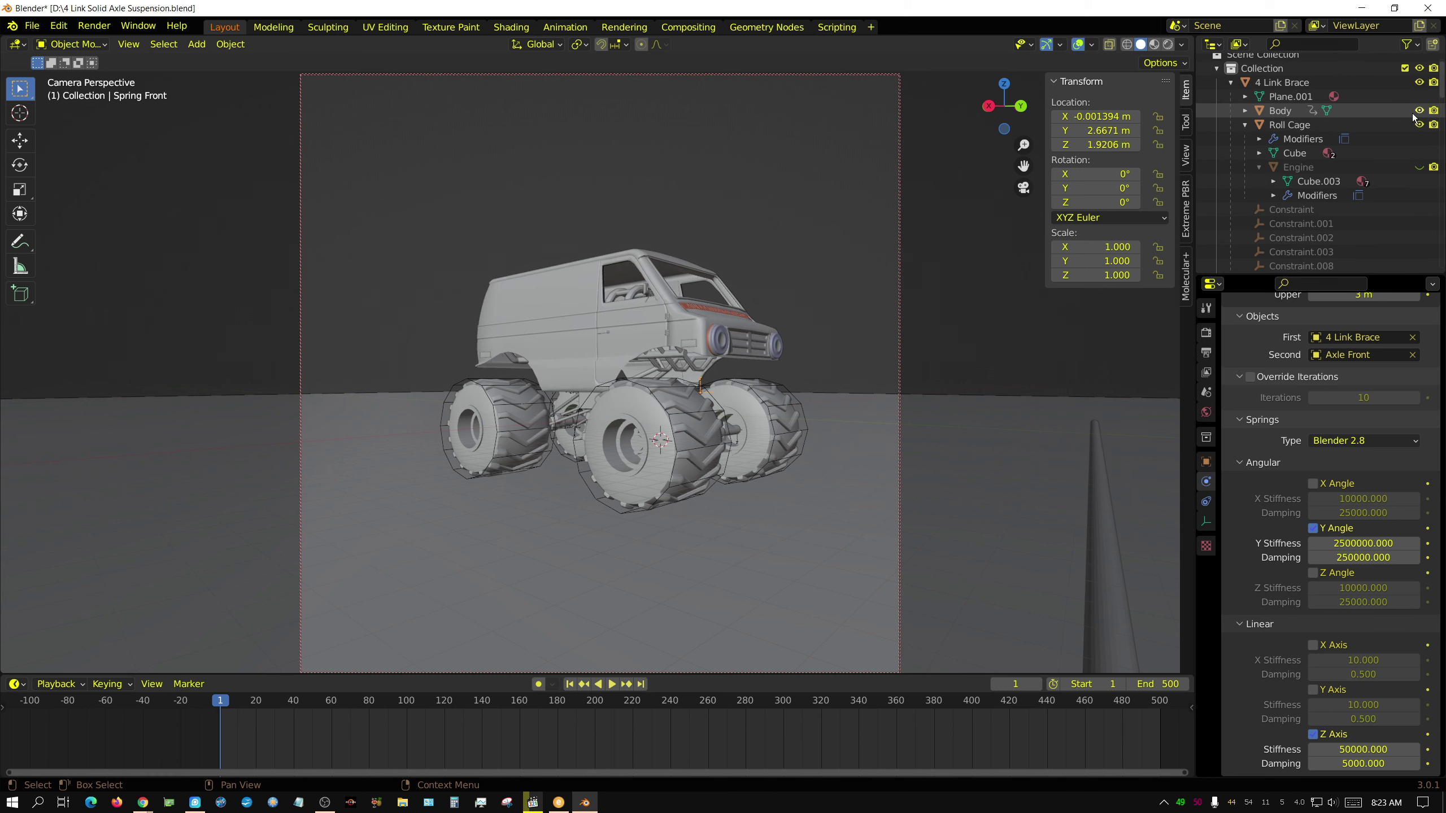
left_click(1419, 167)
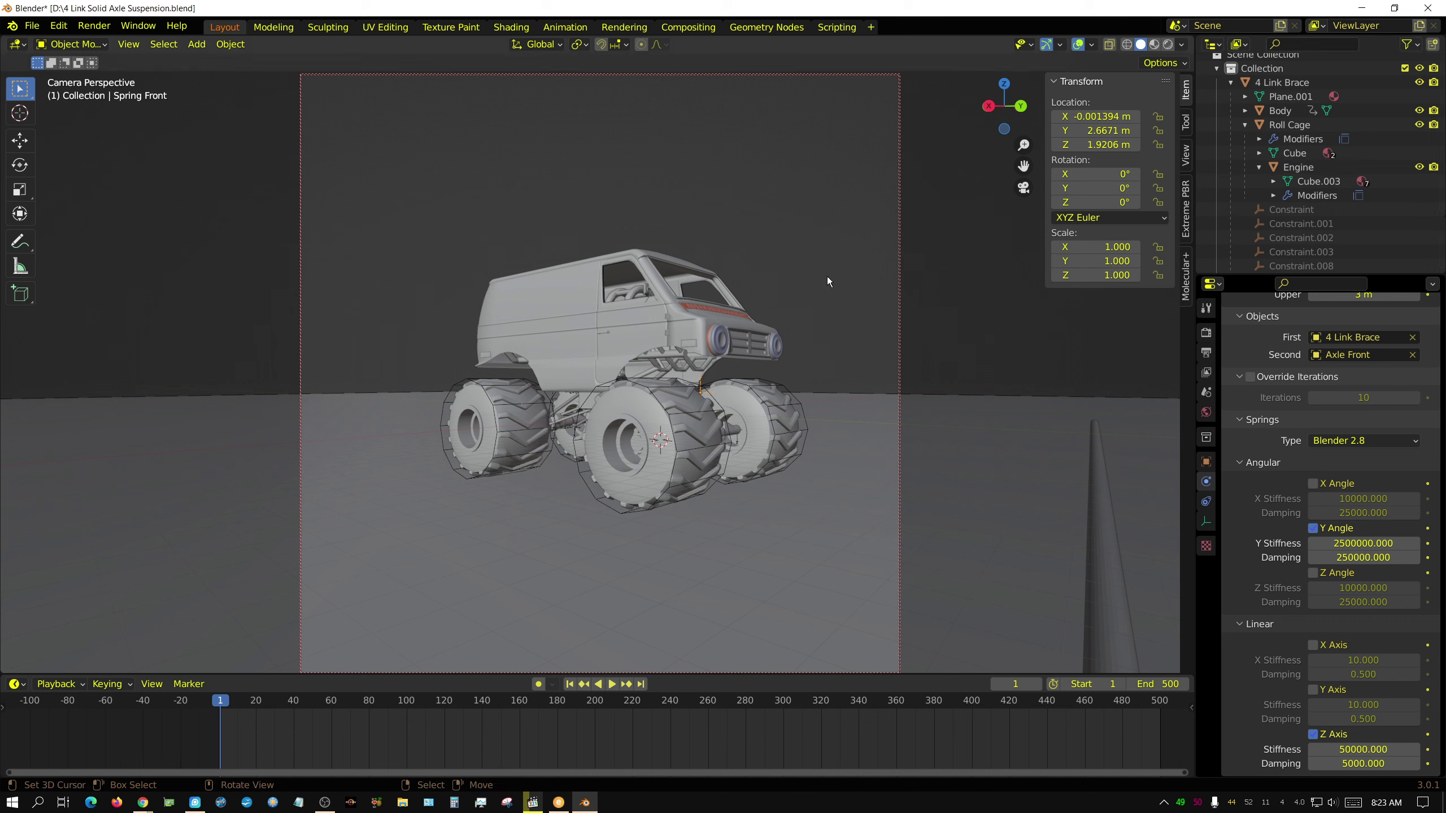
left_click(1419, 111)
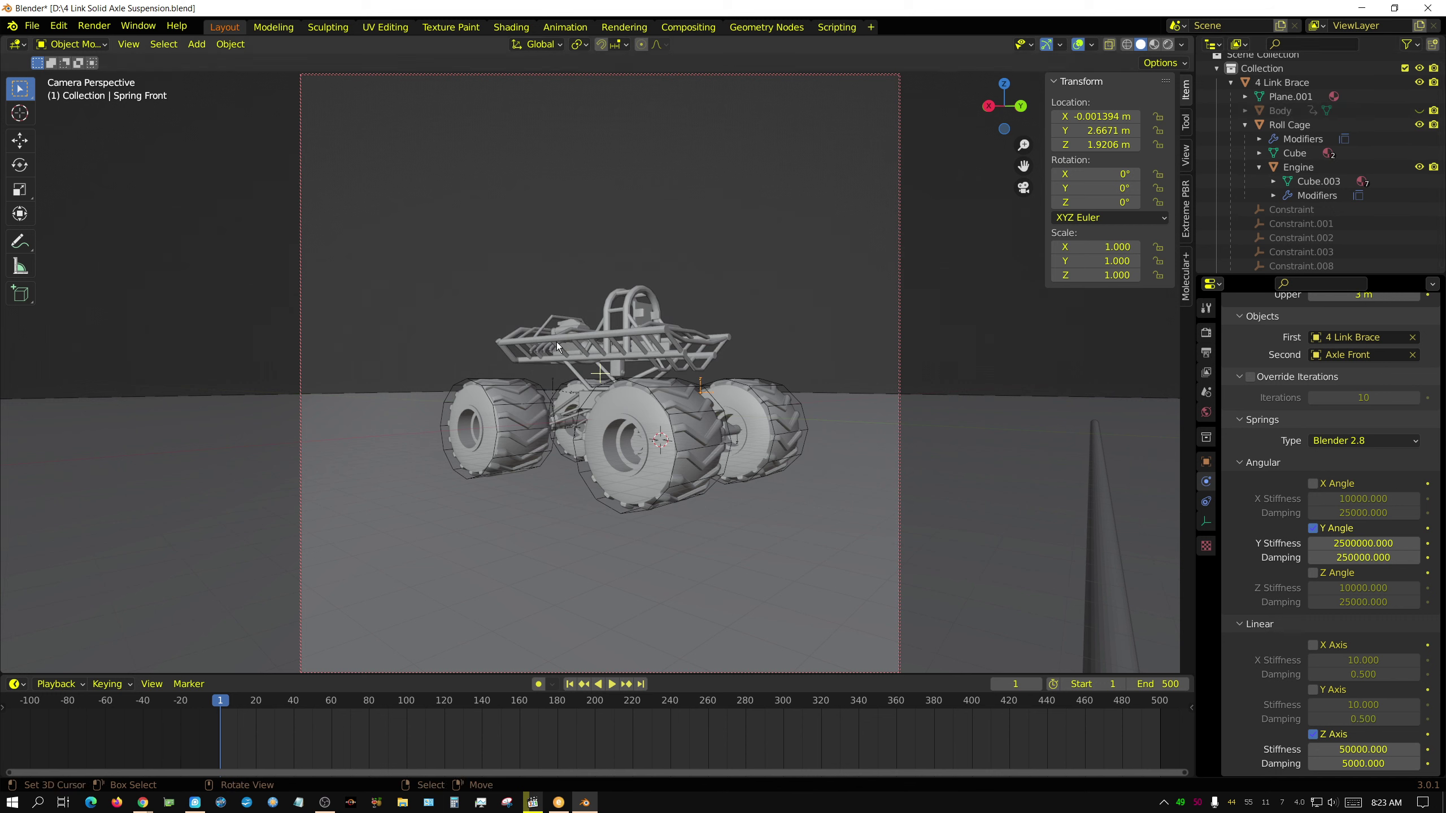
left_click(1419, 111)
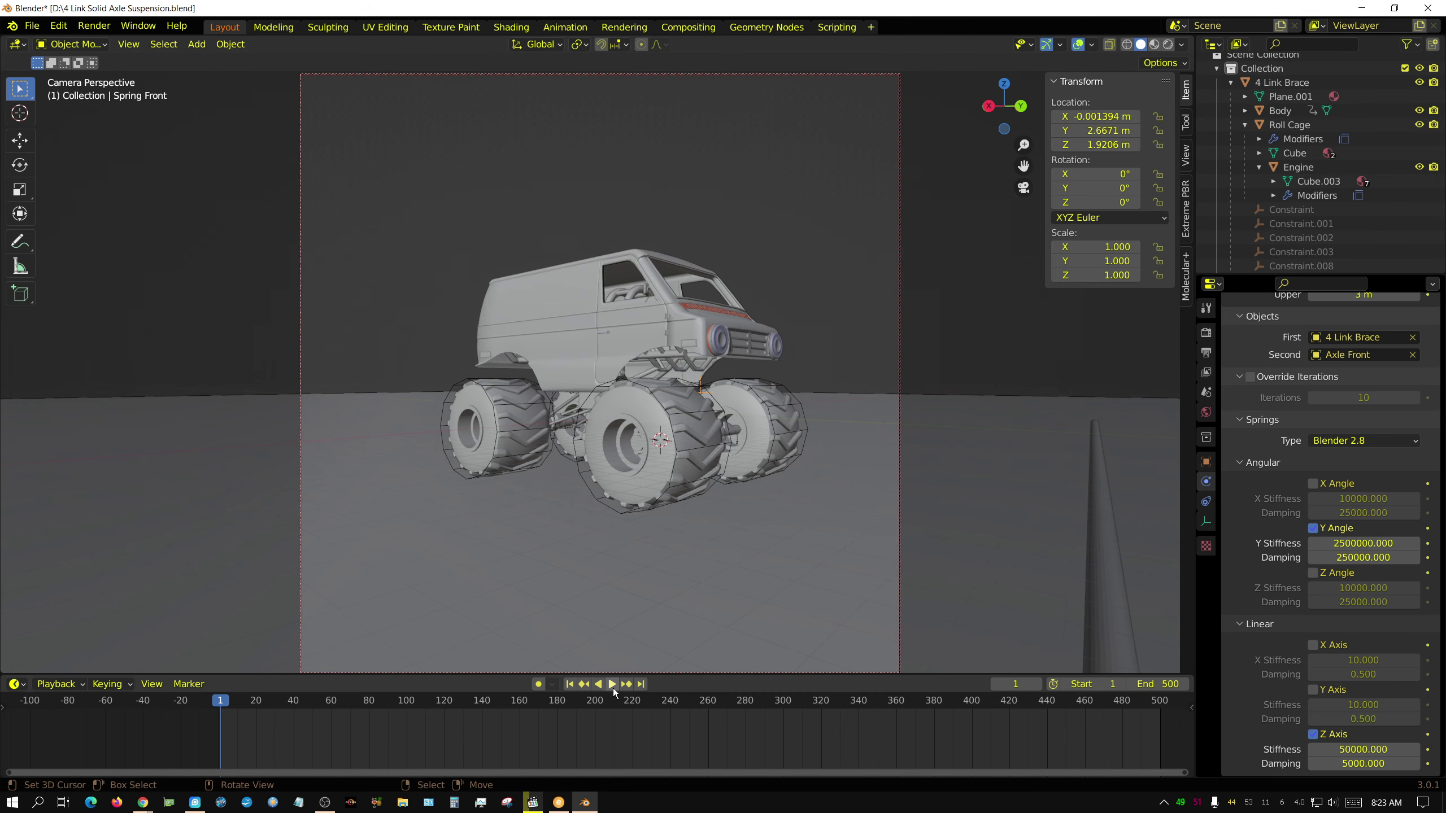
left_click(613, 687)
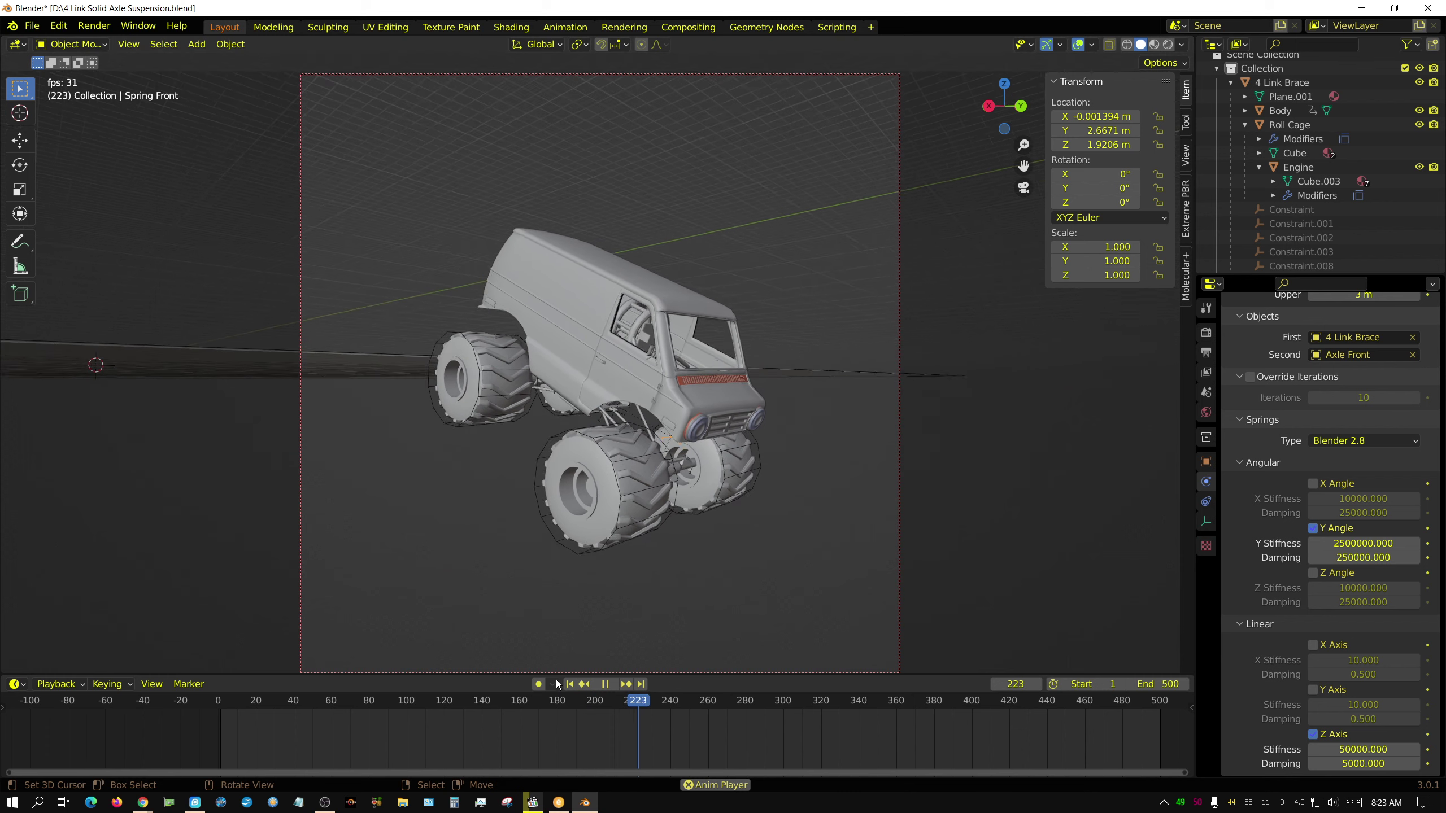
left_click(608, 686)
left_click(570, 685)
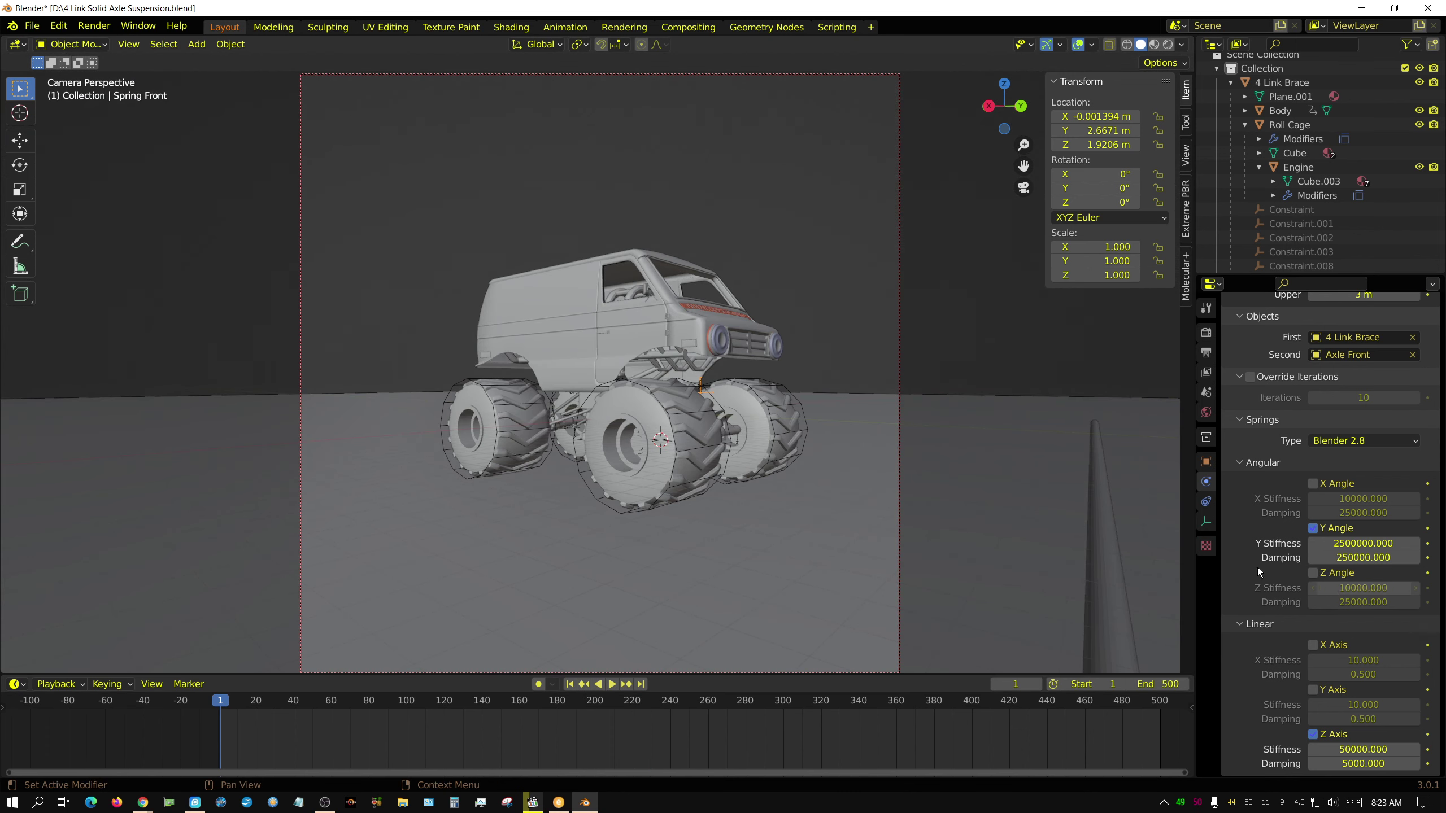
Set Spring Front's linear Z spring stiffness to 30000
scroll(1387, 90, "down", 5)
scroll(1317, 199, "down", 12)
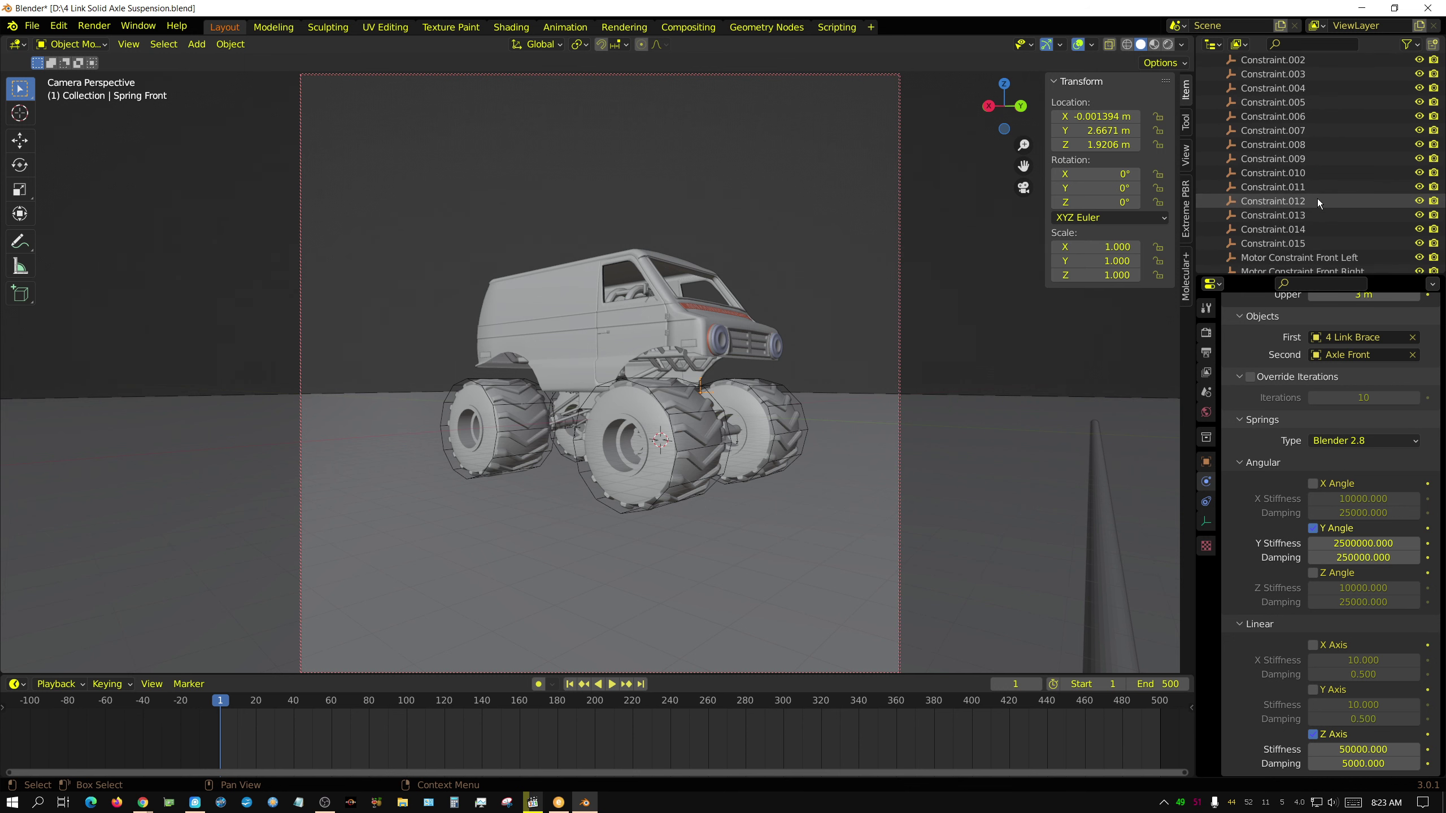
scroll(1317, 199, "down", 8)
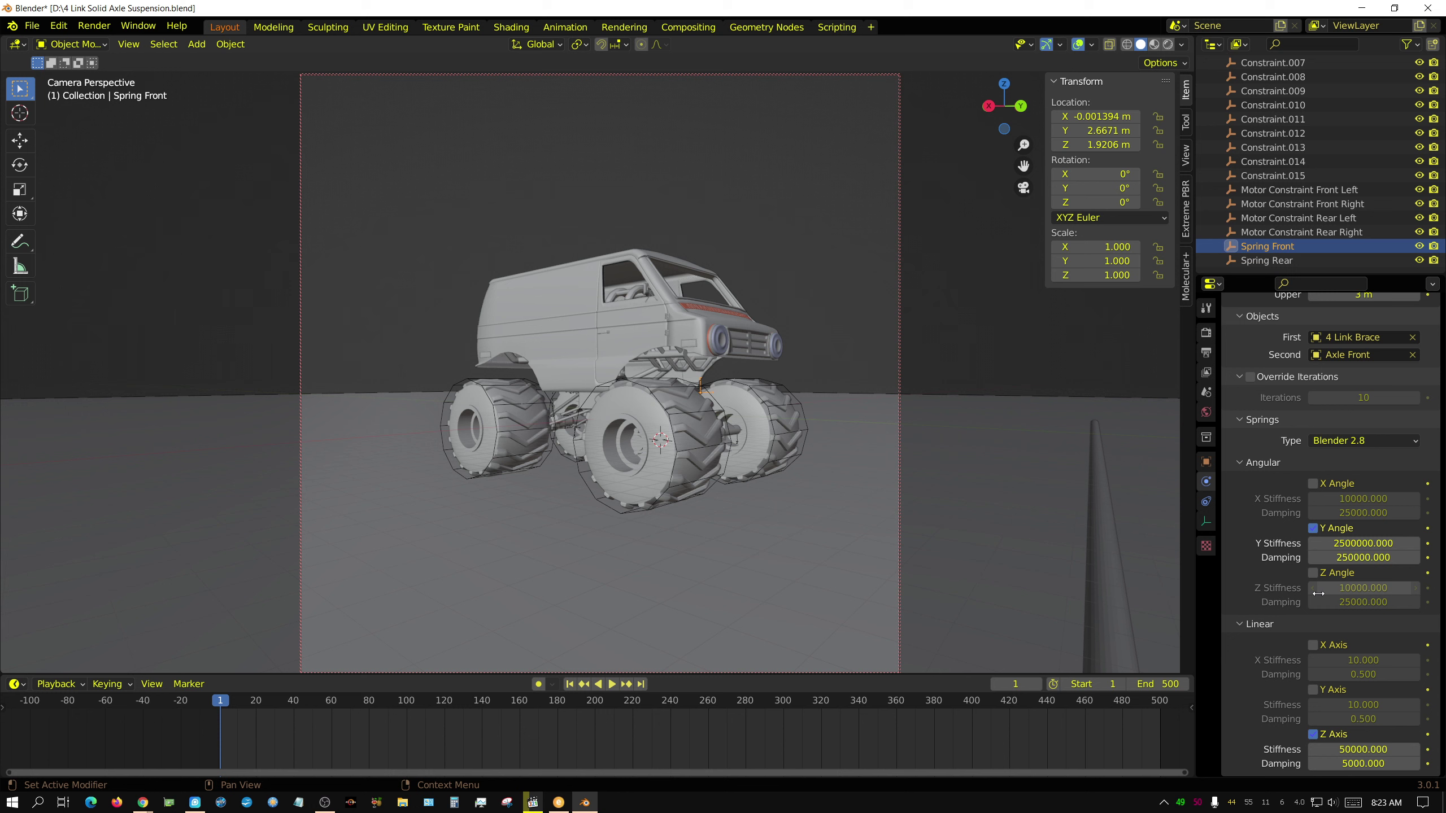
left_click(1363, 750)
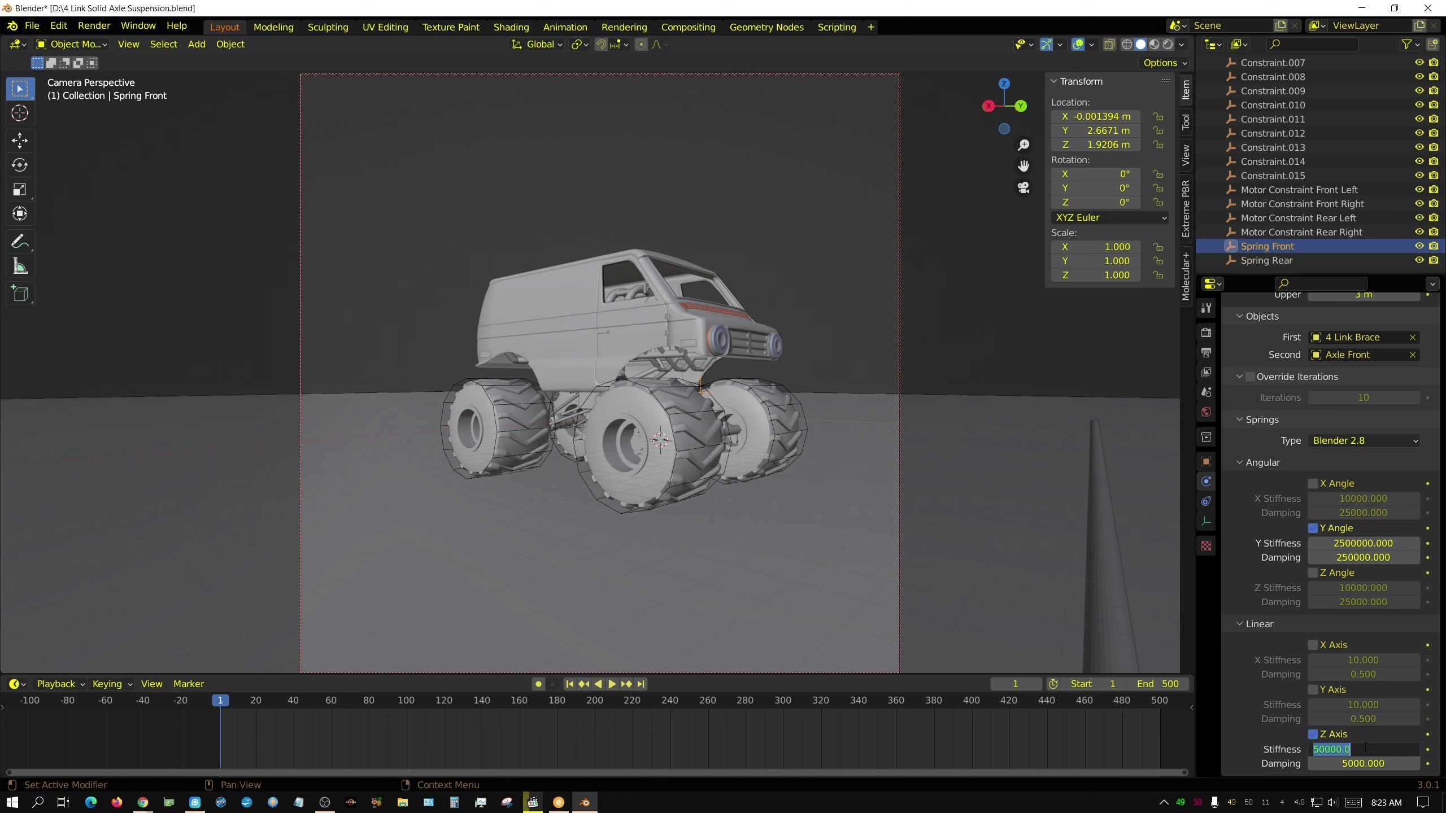
type("3")
key("Return")
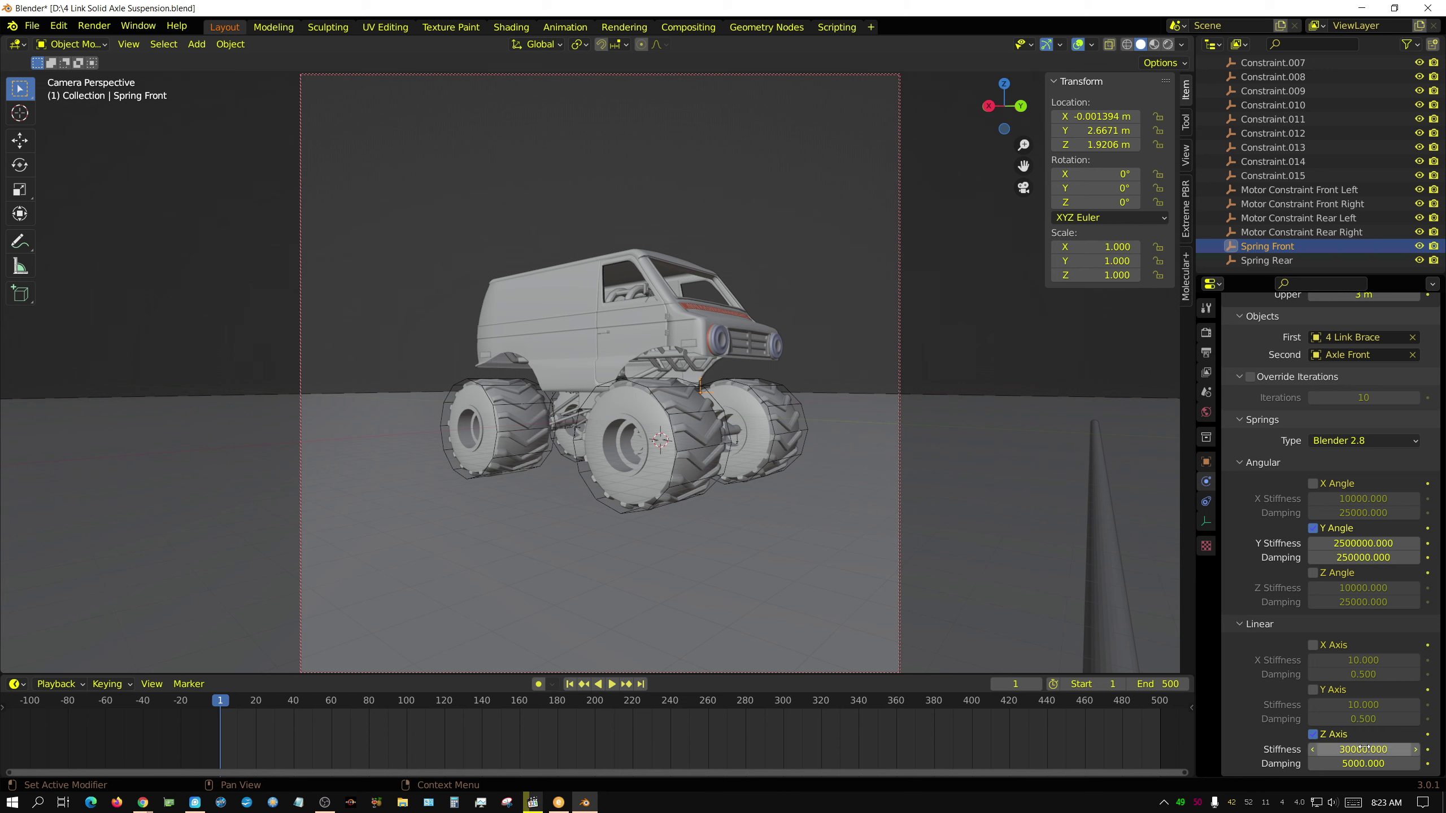
Set Spring Rear's linear Z spring stiffness to 30000 as well
left_click(1257, 263)
double_click(1363, 749)
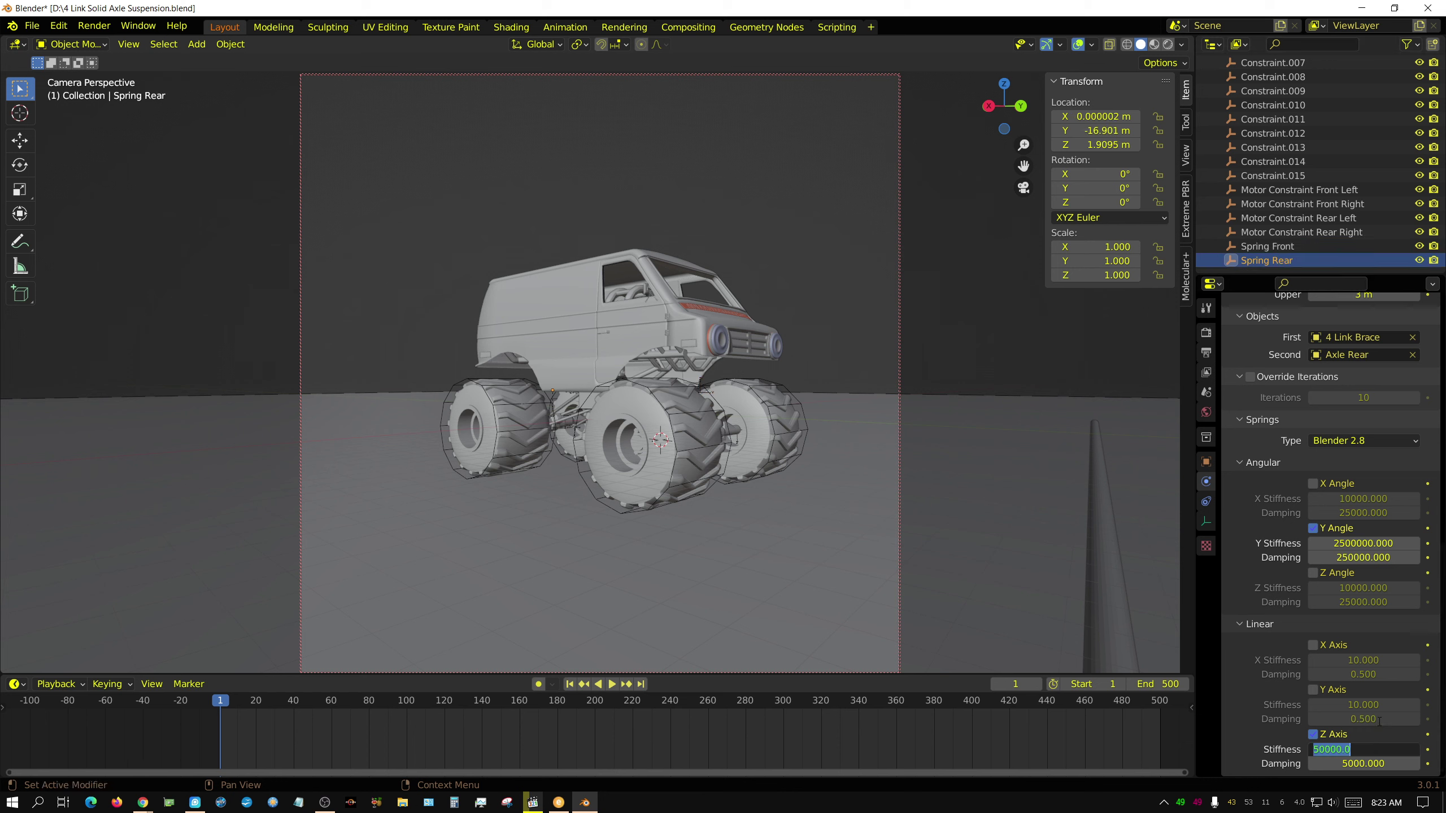
type("300")
key("Return")
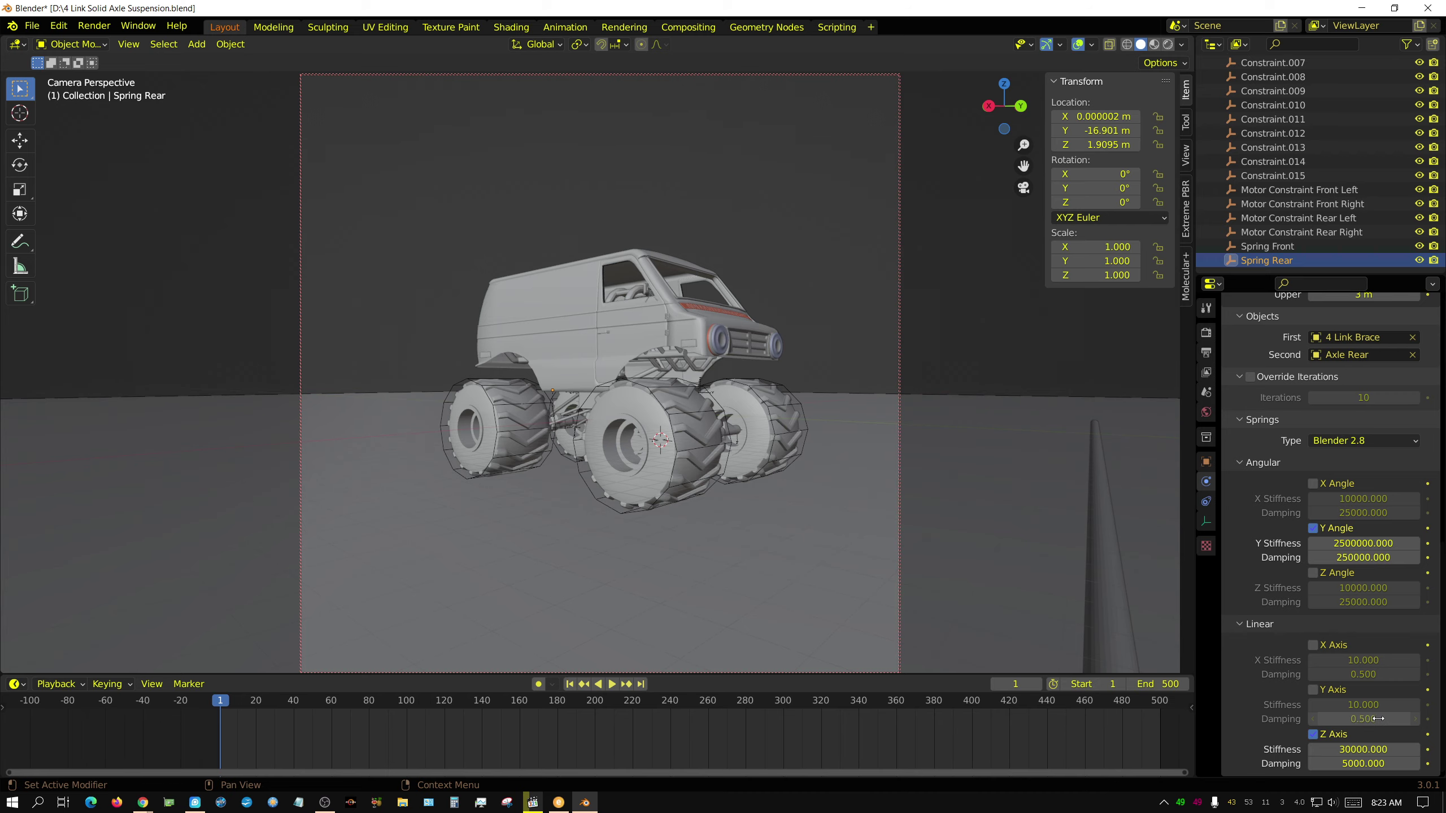
left_click(613, 684)
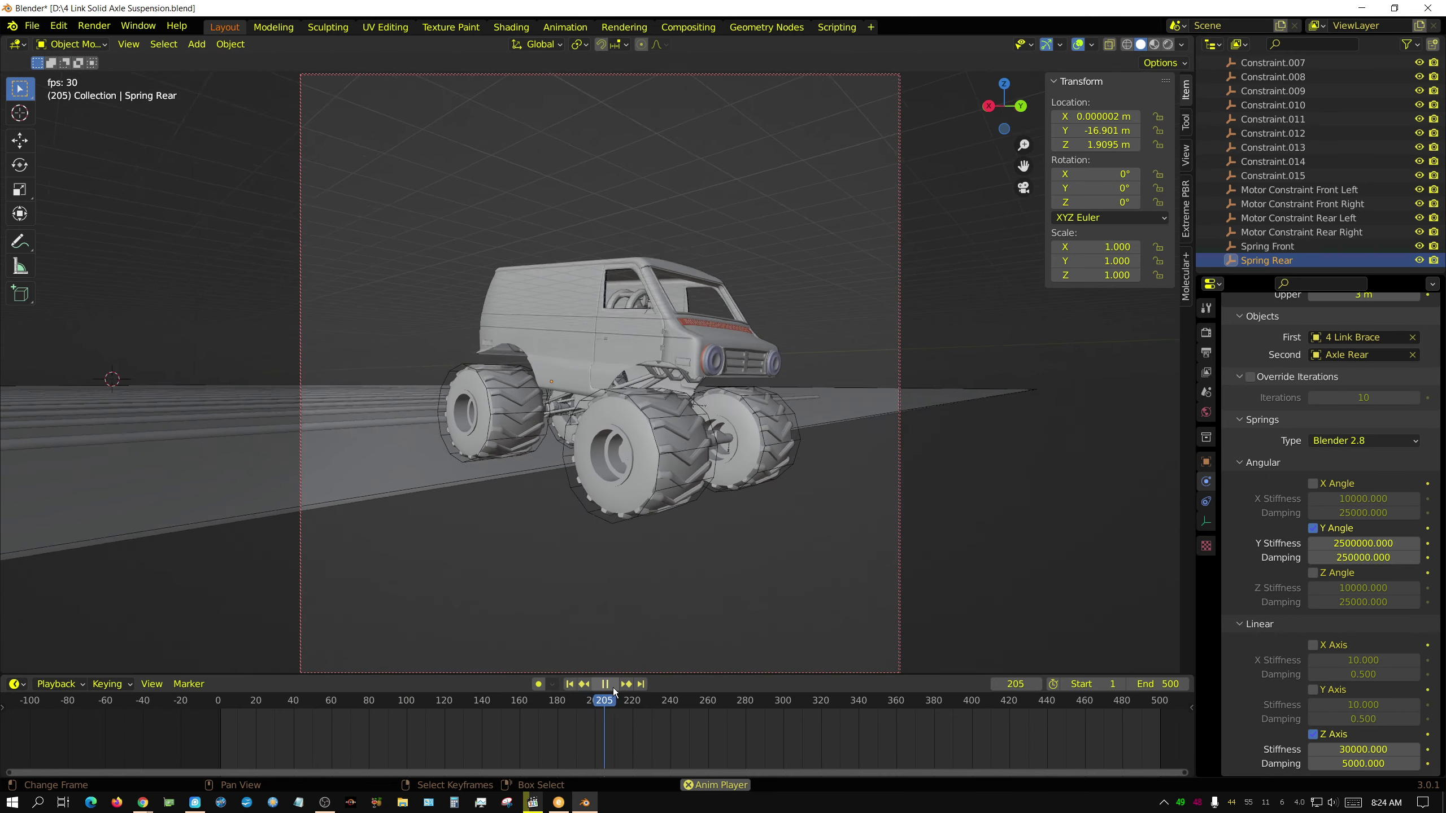
left_click(612, 686)
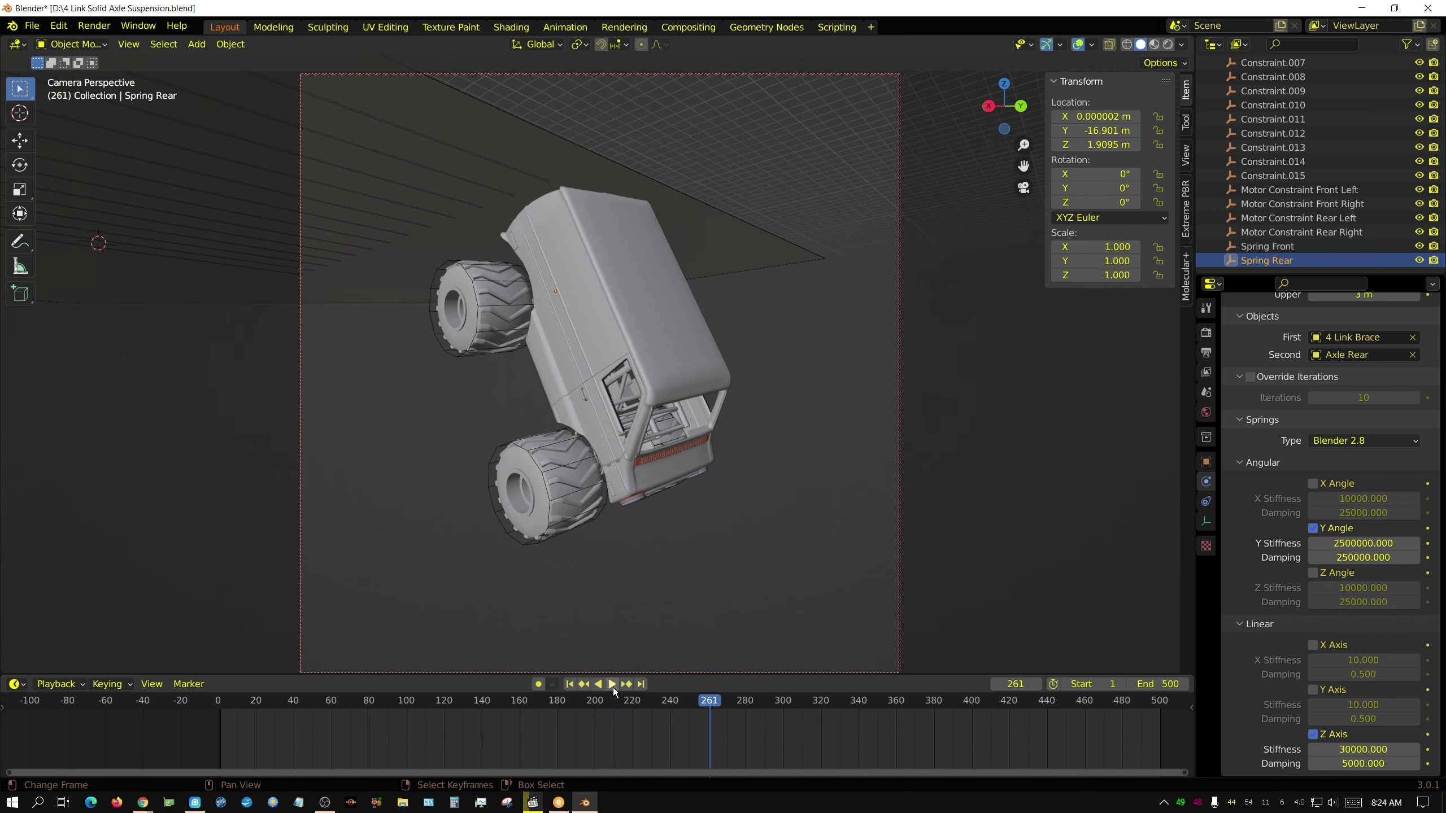
left_click(569, 685)
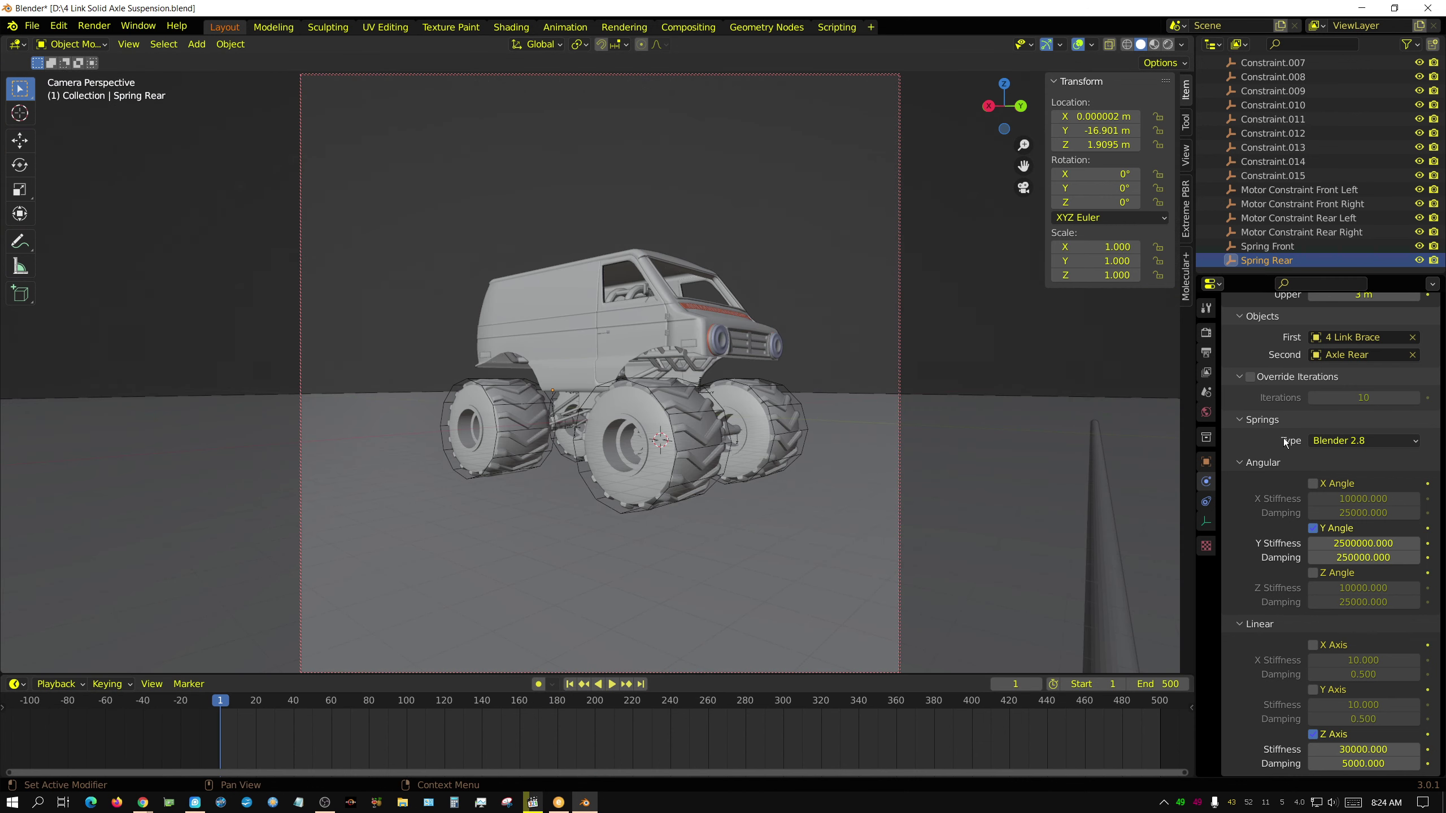
Select 4 Link Brace in the Outliner and set its rigid body mass to 10000 kg
scroll(1293, 153, "up", 5)
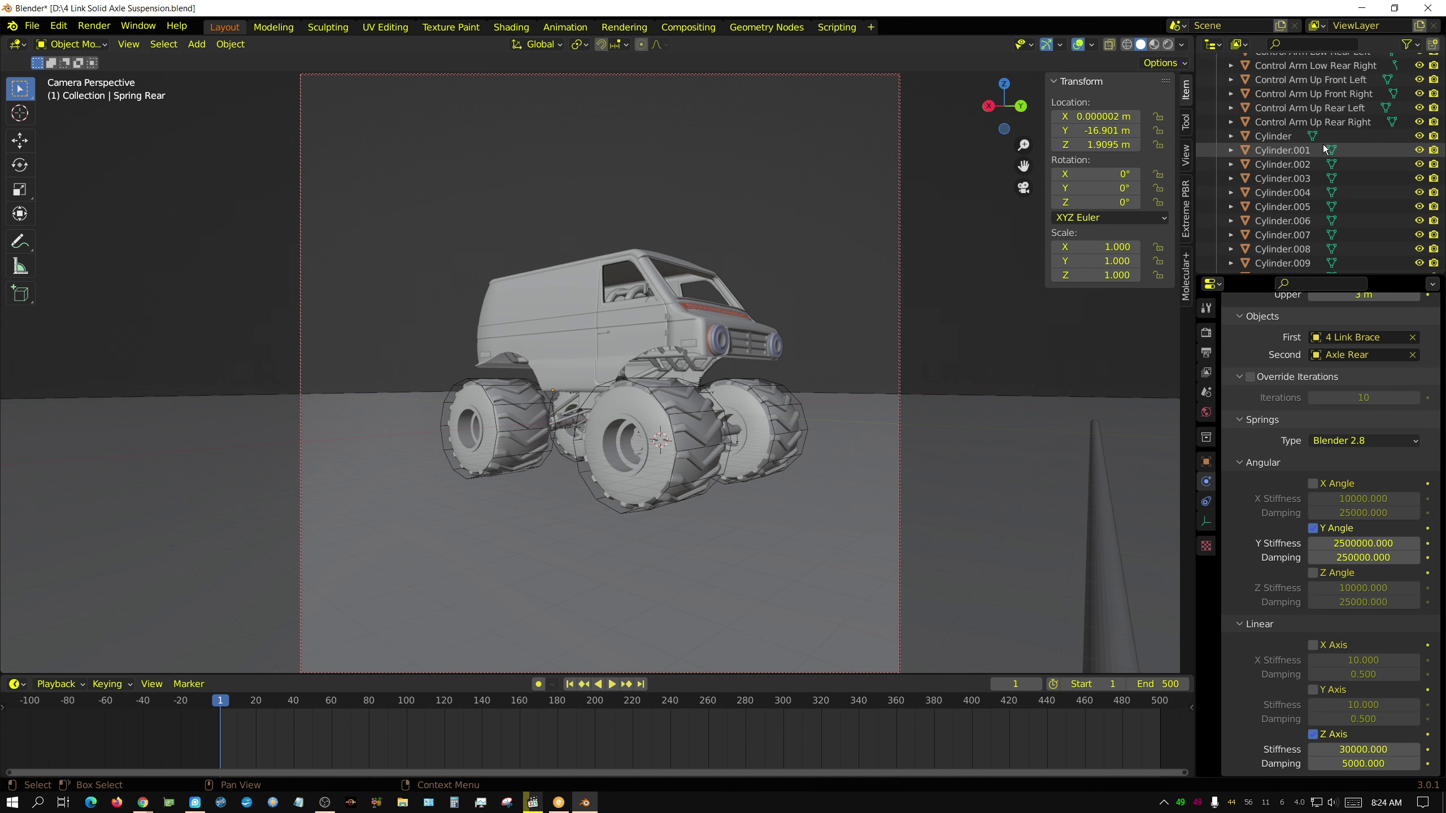
scroll(1319, 156, "up", 10)
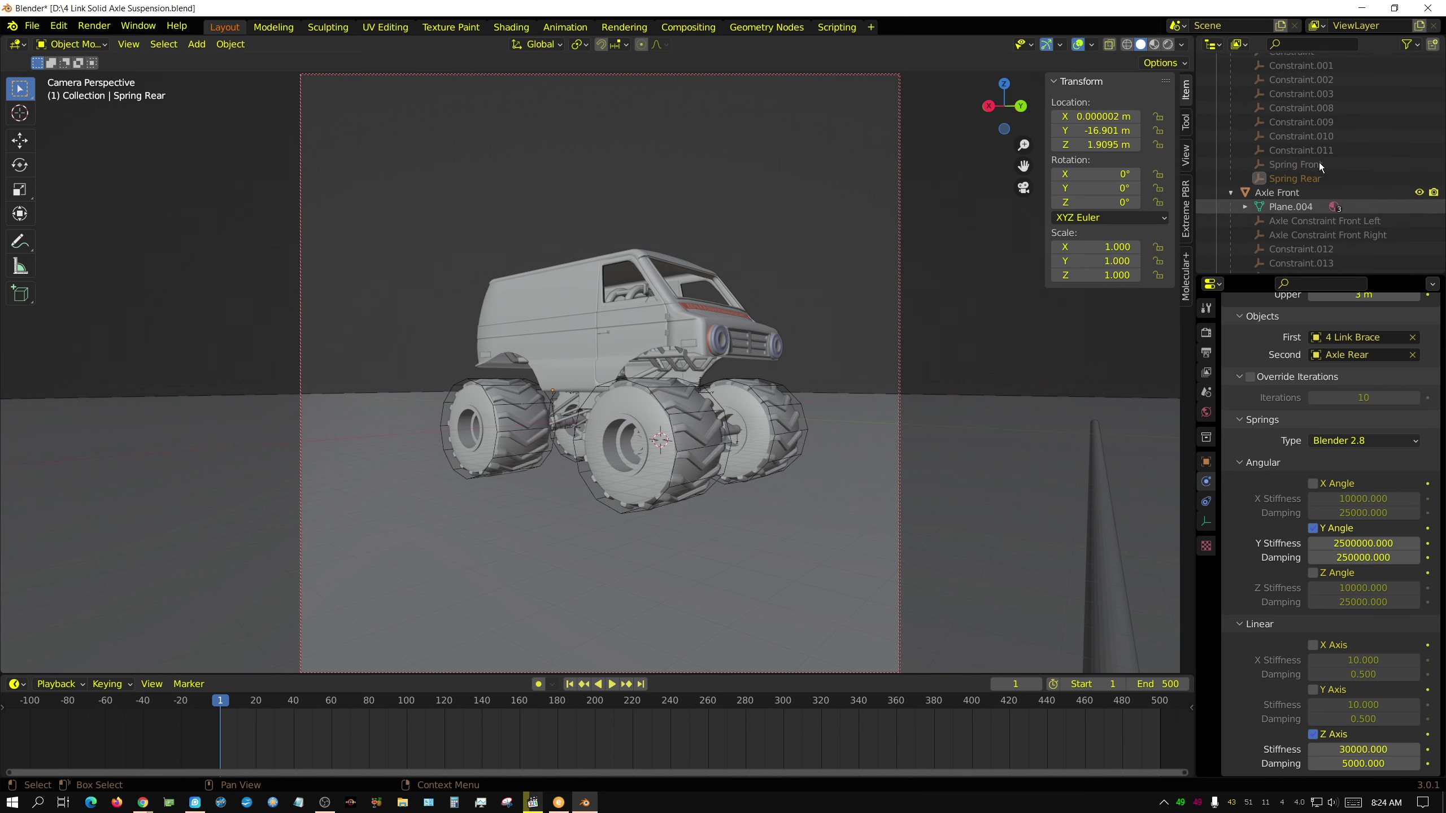
scroll(1318, 164, "up", 6)
left_click(1287, 88)
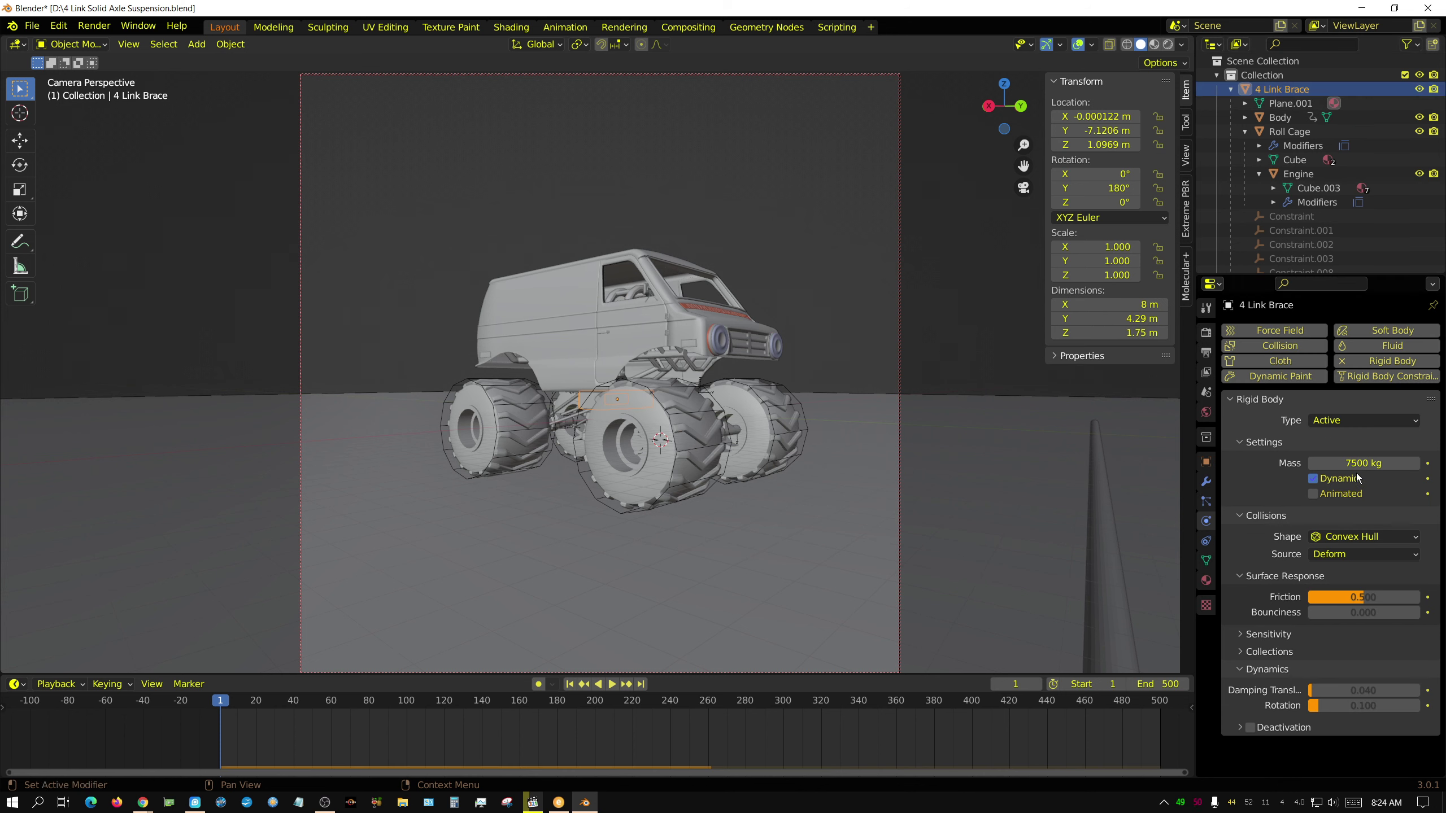
left_click(1349, 462)
type("1")
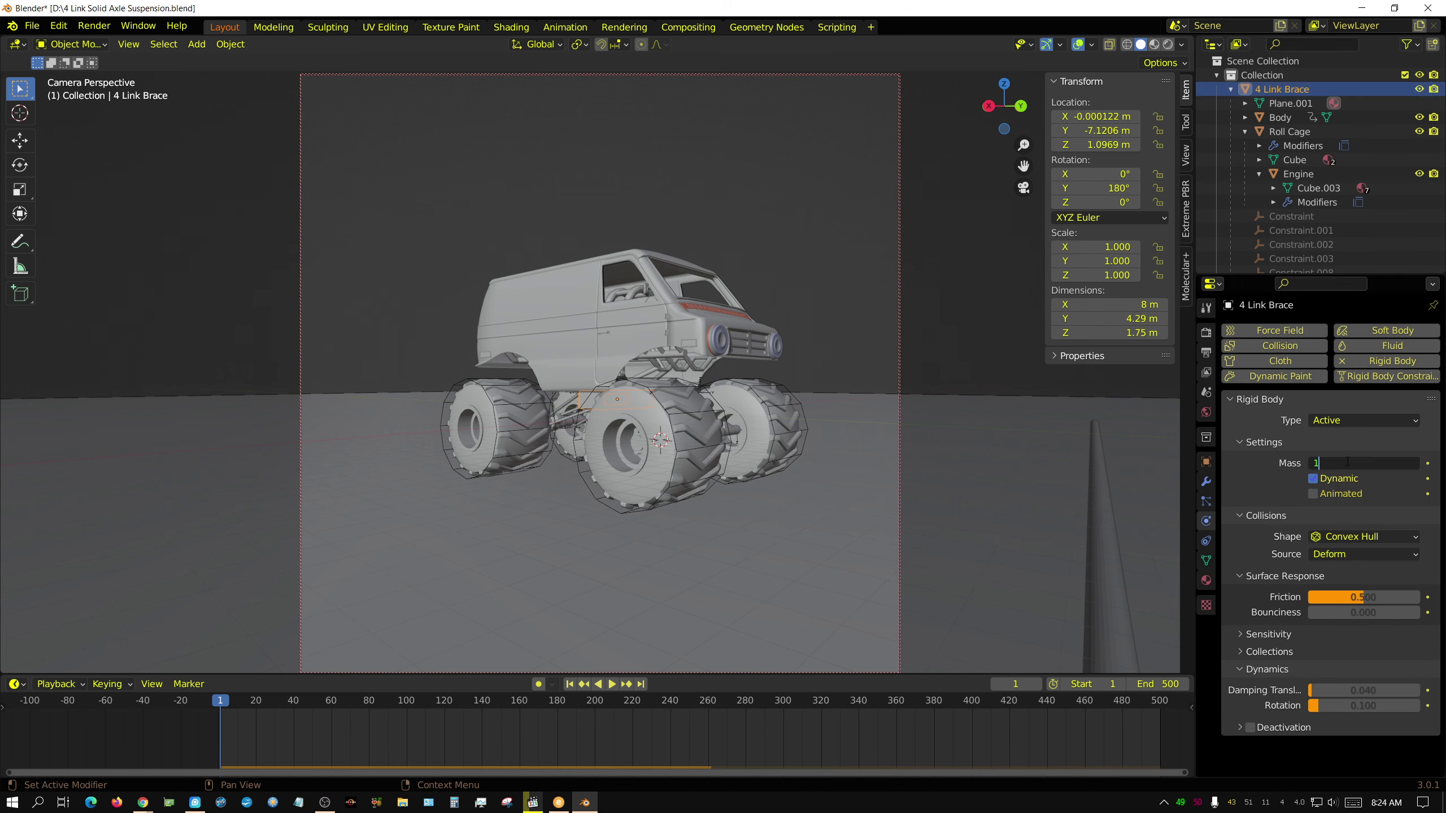
type("0000")
key("Return")
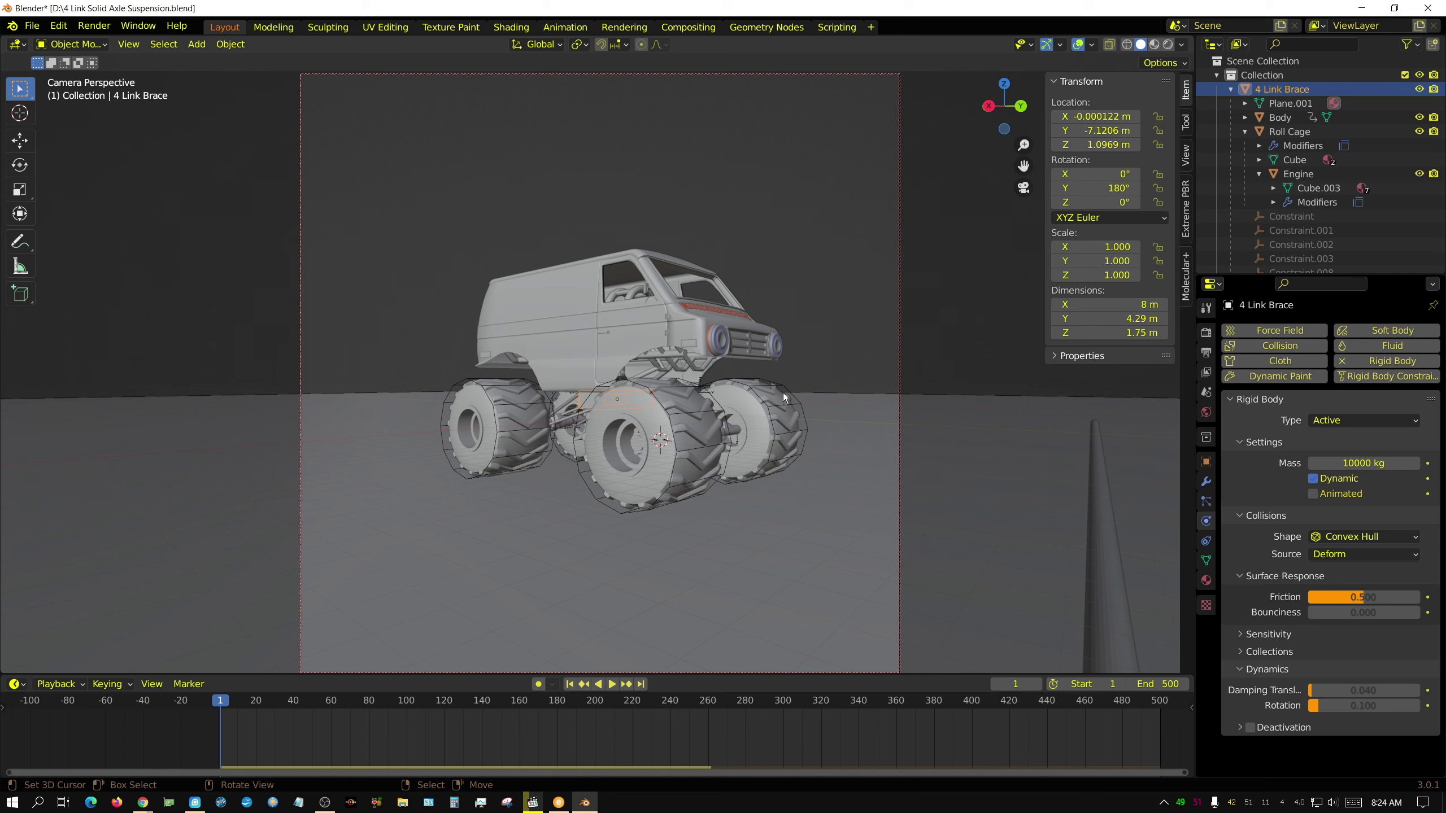
left_click(610, 685)
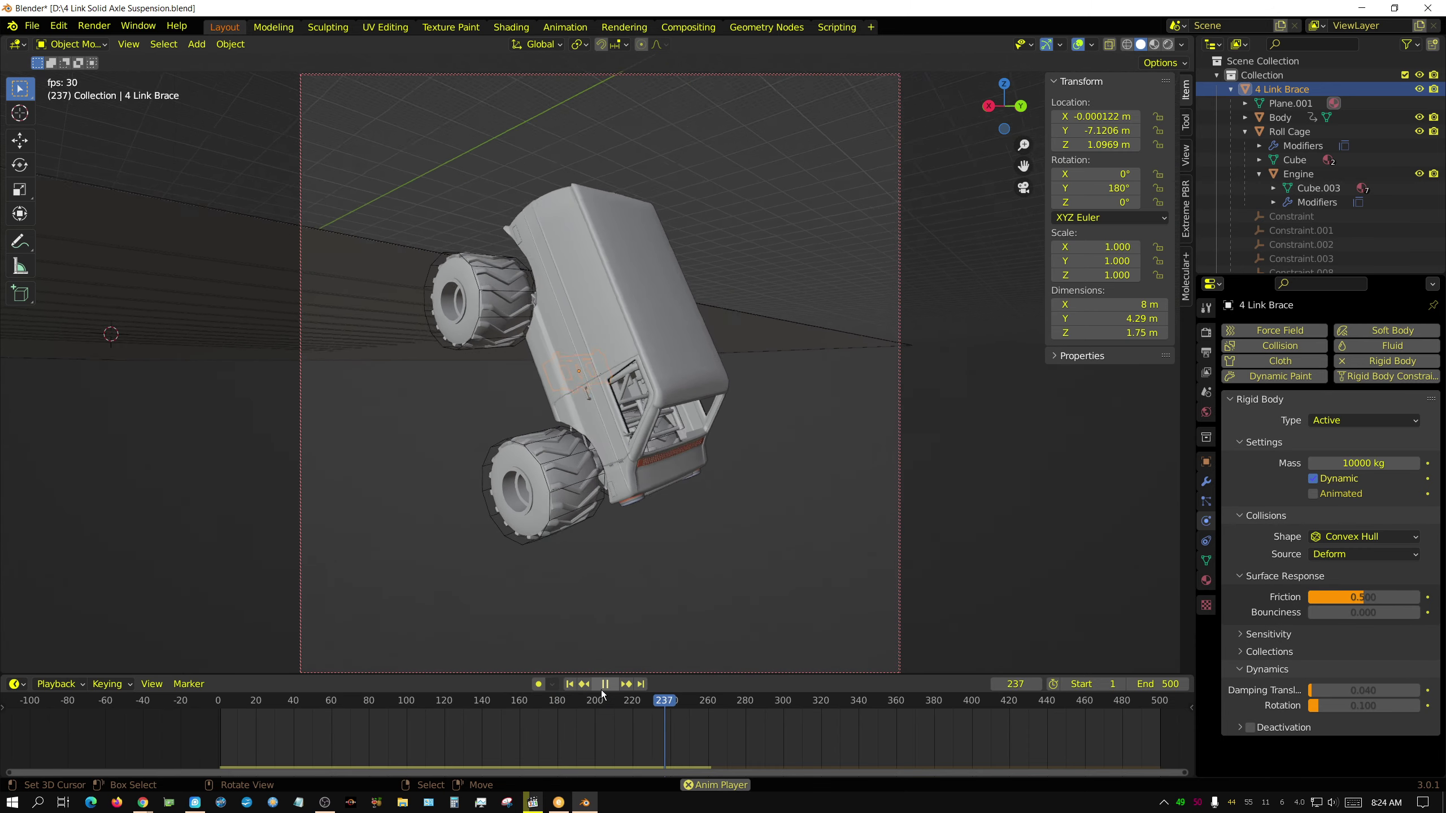
left_click(604, 684)
left_click(572, 685)
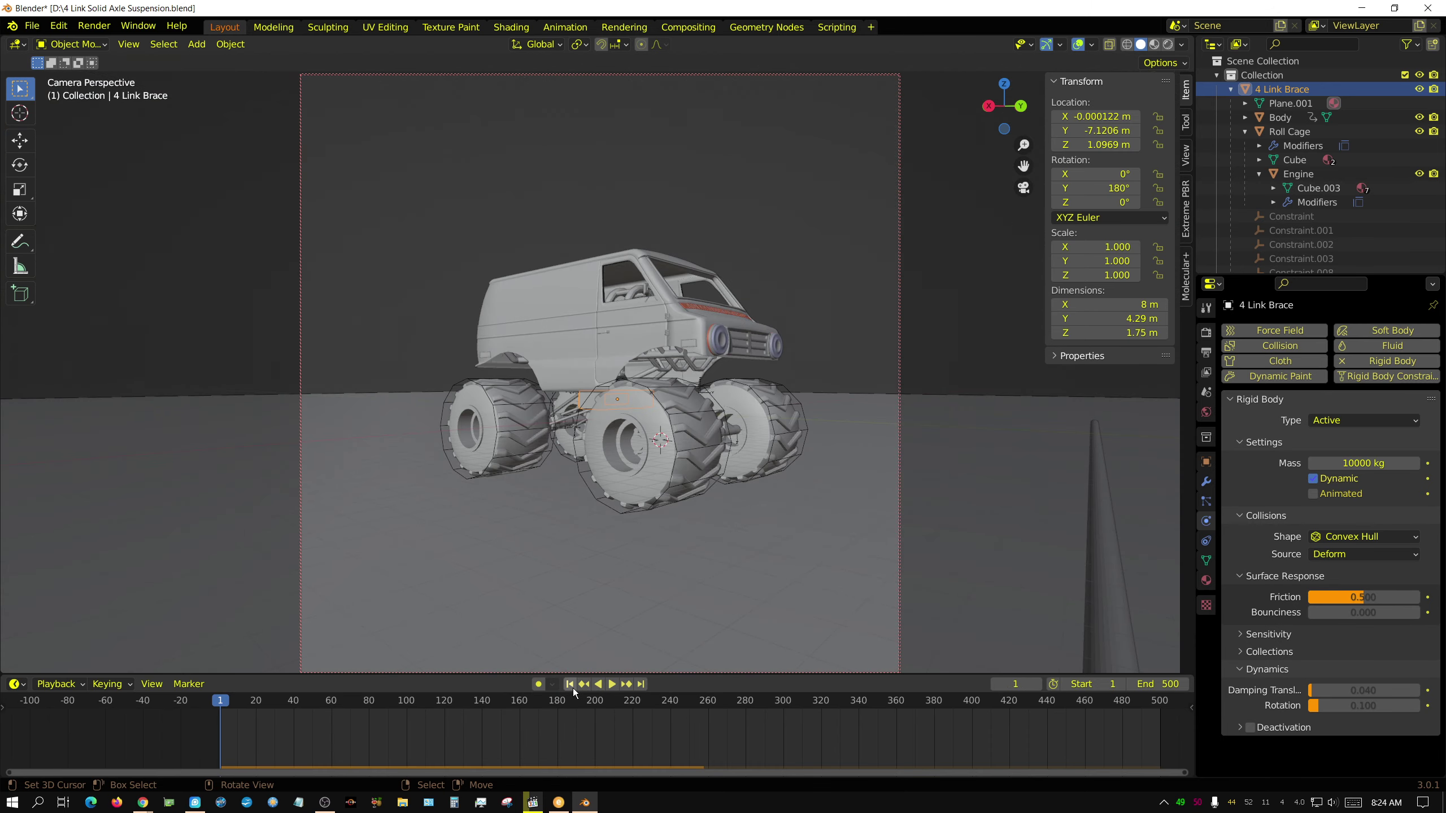
left_click(613, 685)
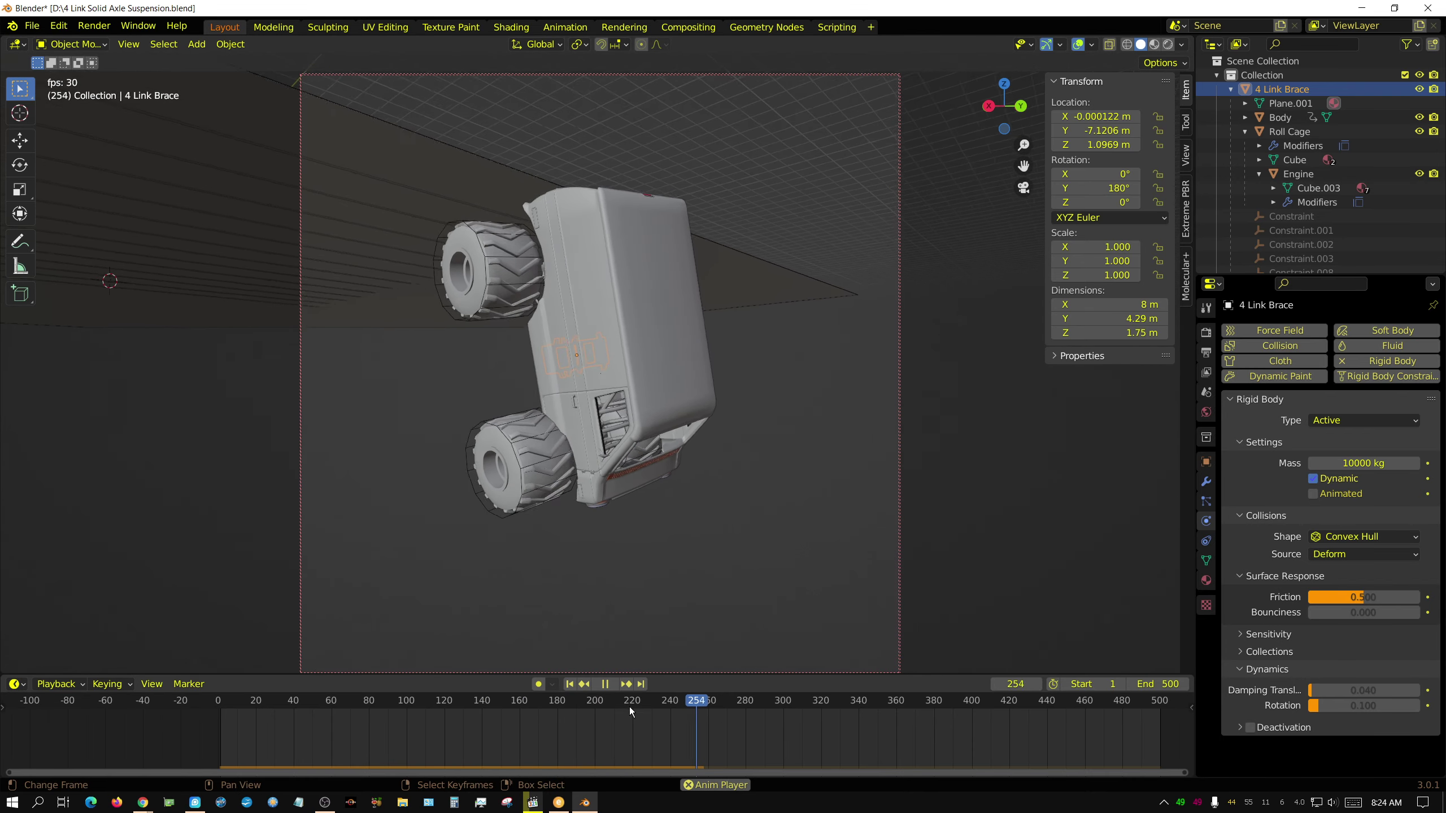
left_click(605, 684)
left_click(569, 683)
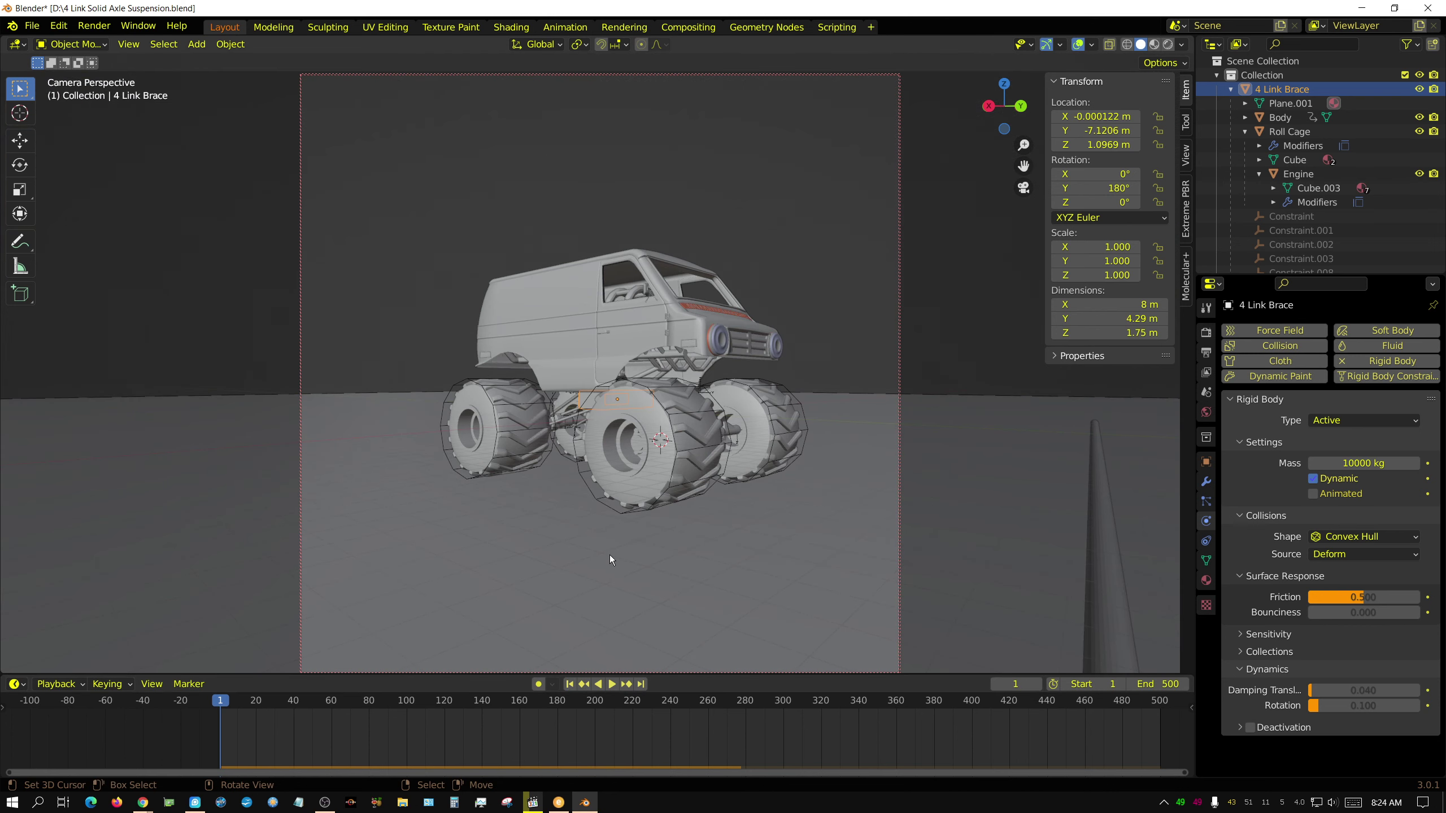
Switch to front view and pan and zoom to frame the truck and its four-link brace
key("KP_1")
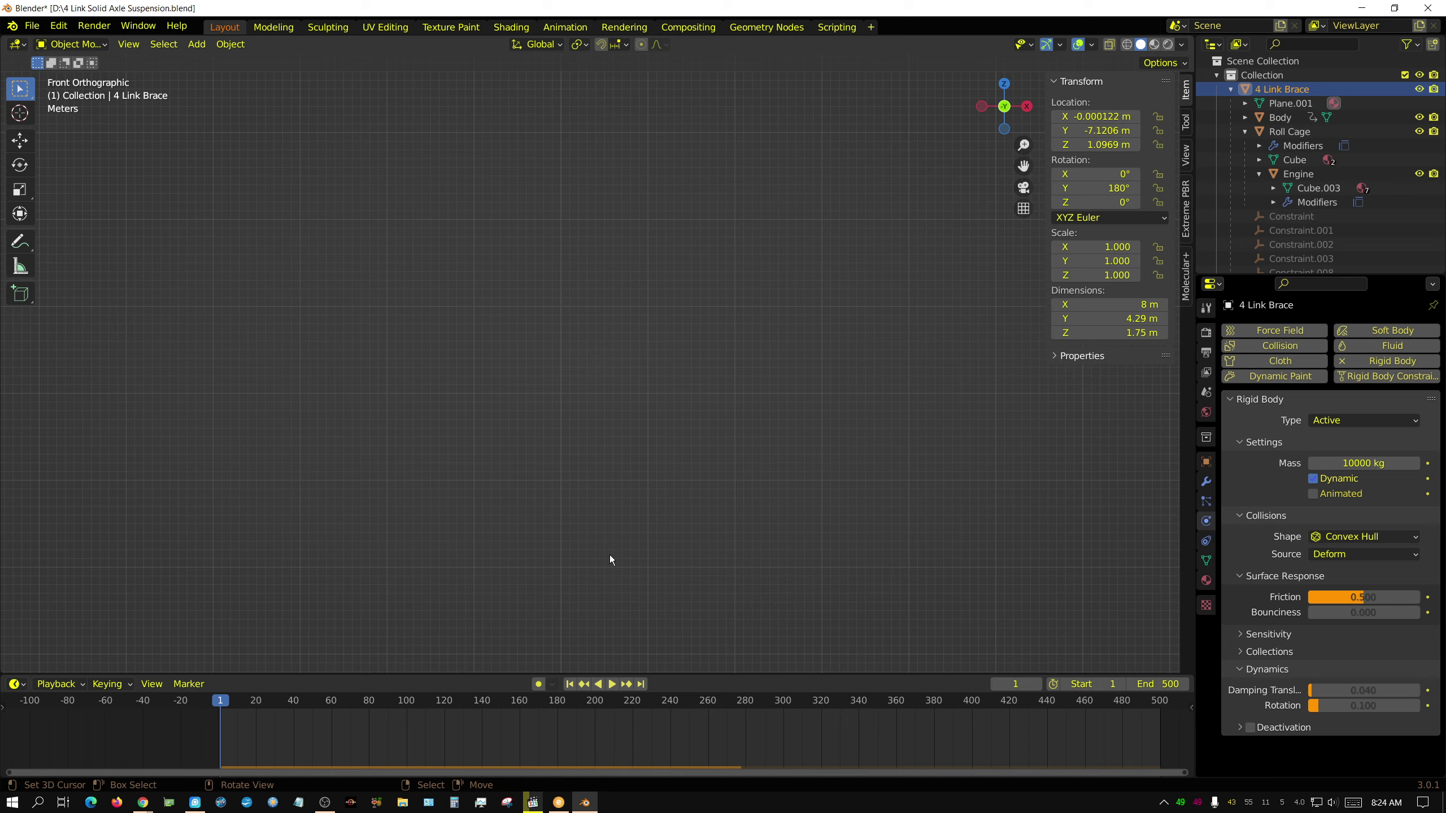
scroll(888, 383, "down", 5)
middle_click_drag(895, 588, 655, 431, "shift")
scroll(656, 432, "up", 6)
middle_click_drag(801, 506, 670, 366, "shift")
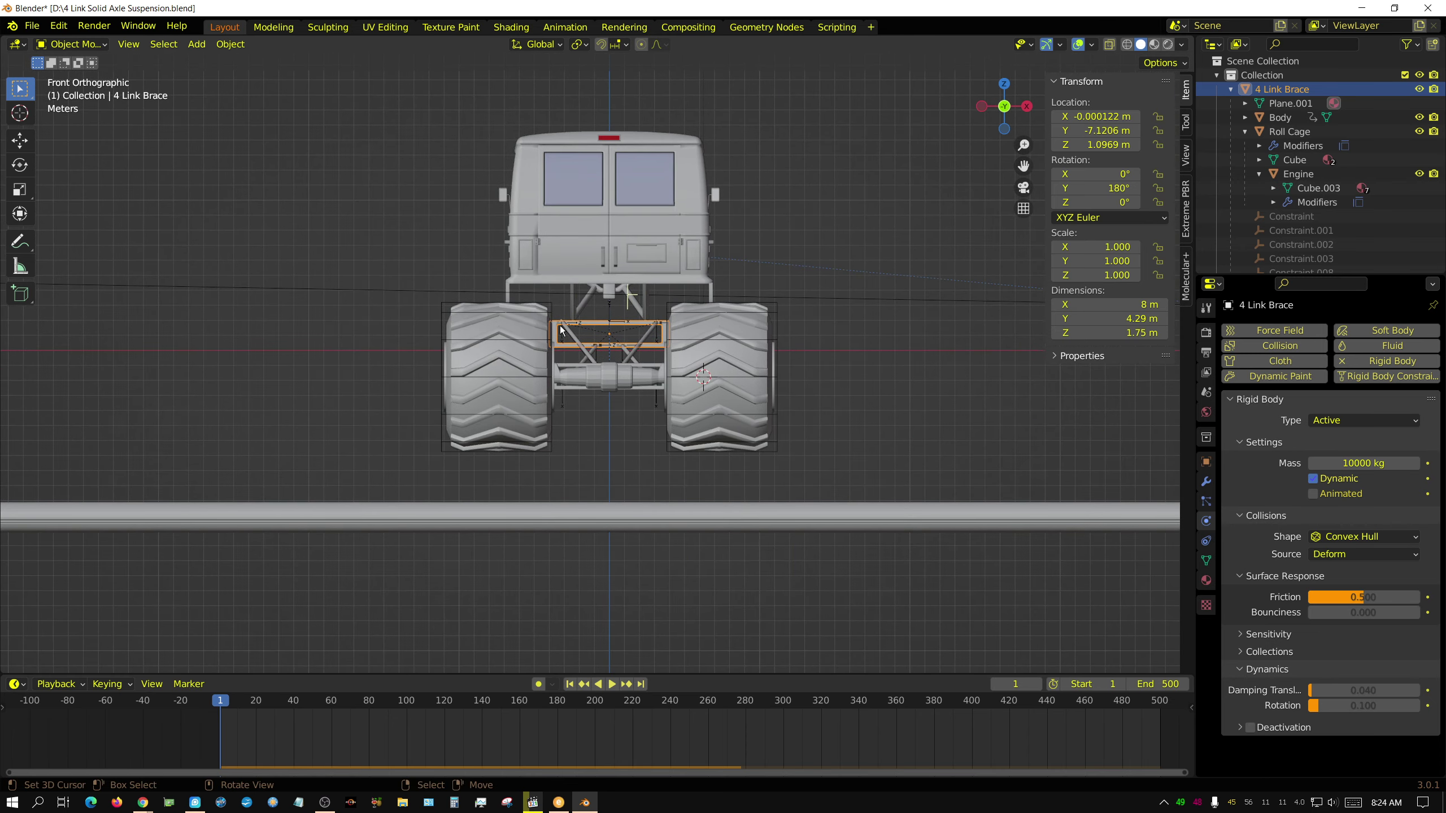
left_click(198, 45)
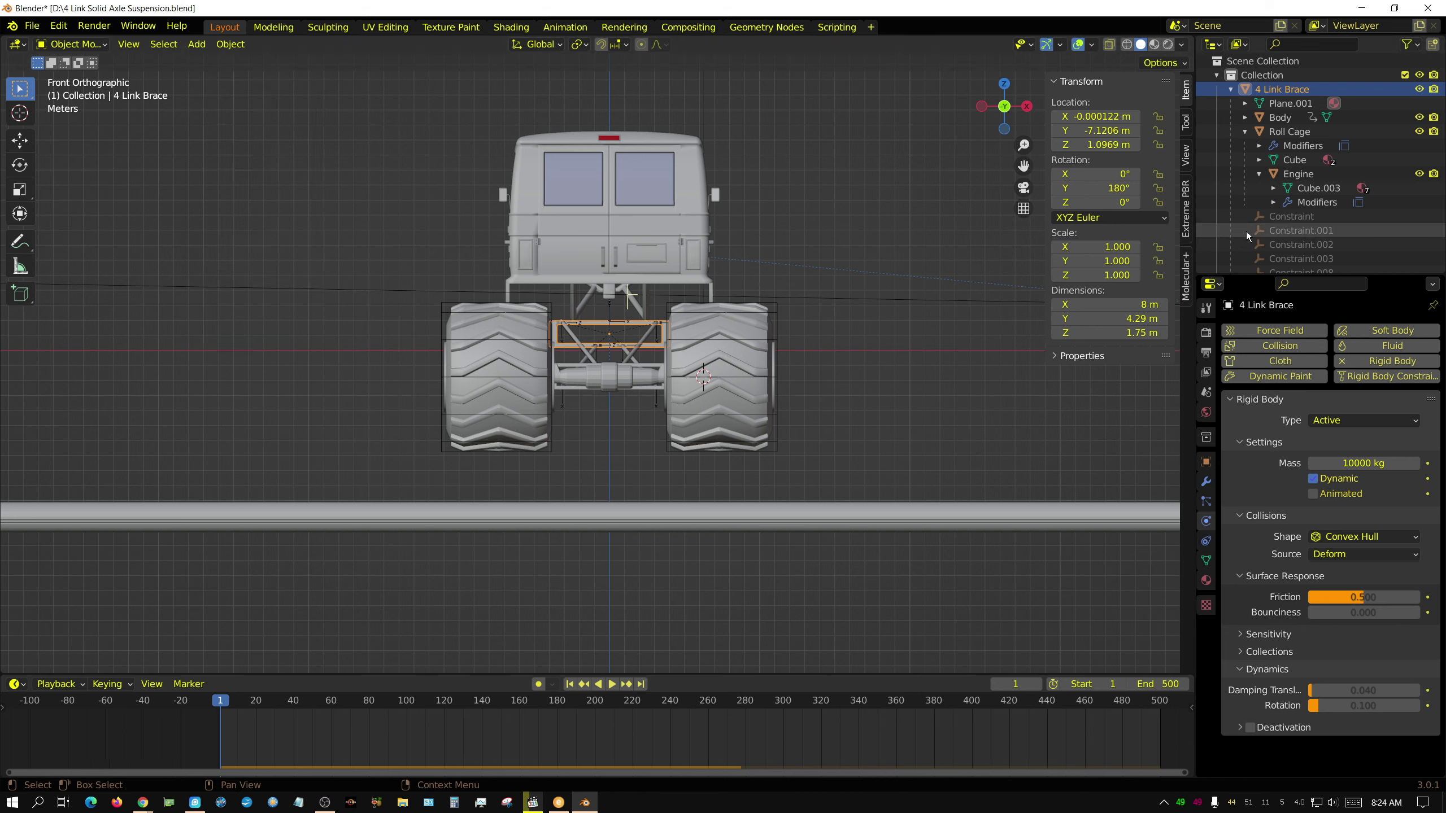
scroll(1321, 219, "down", 5)
scroll(1316, 230, "down", 10)
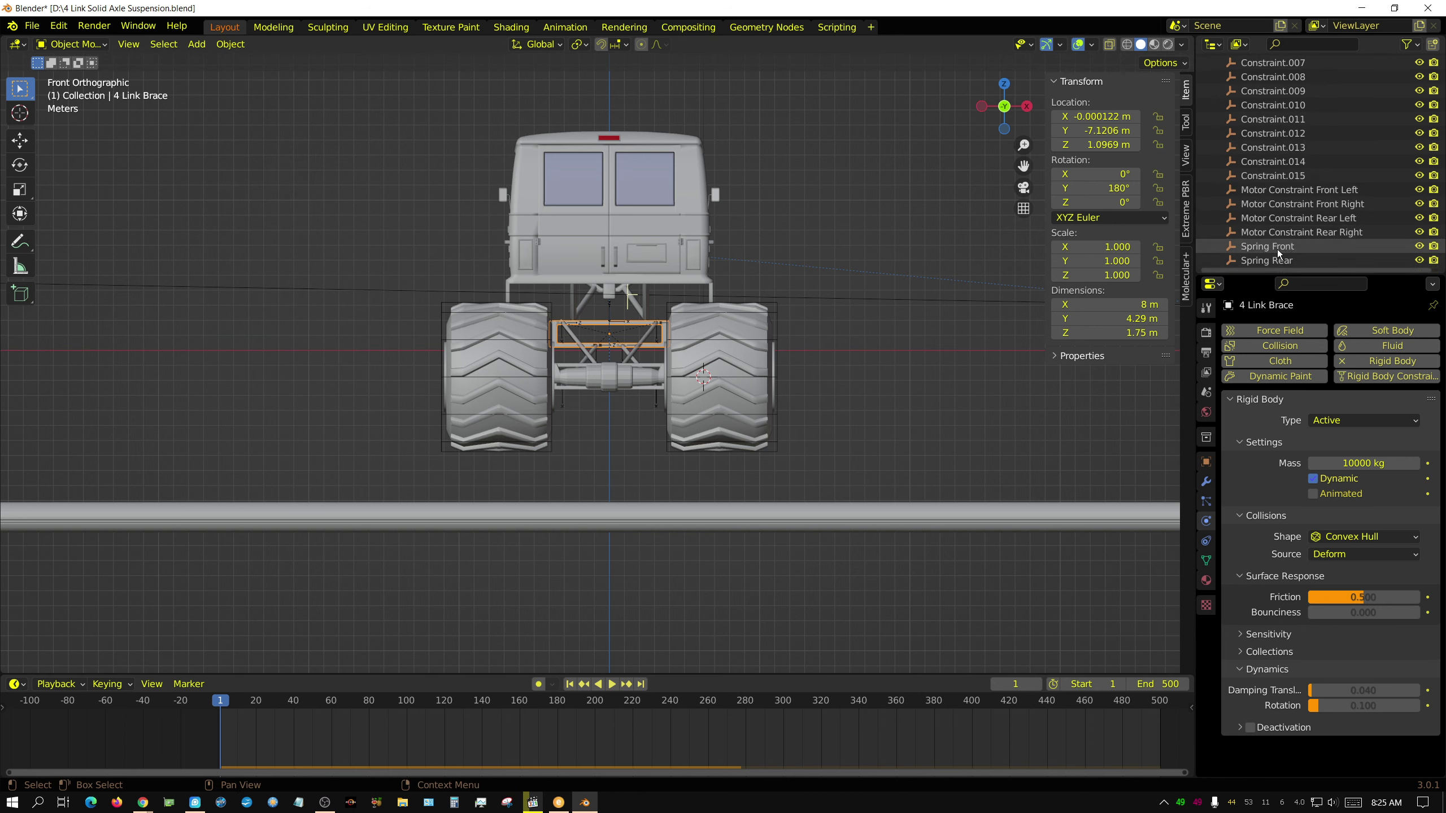
Set the front-left and front-right motor constraints' angular target velocity to 0
left_click(1287, 189)
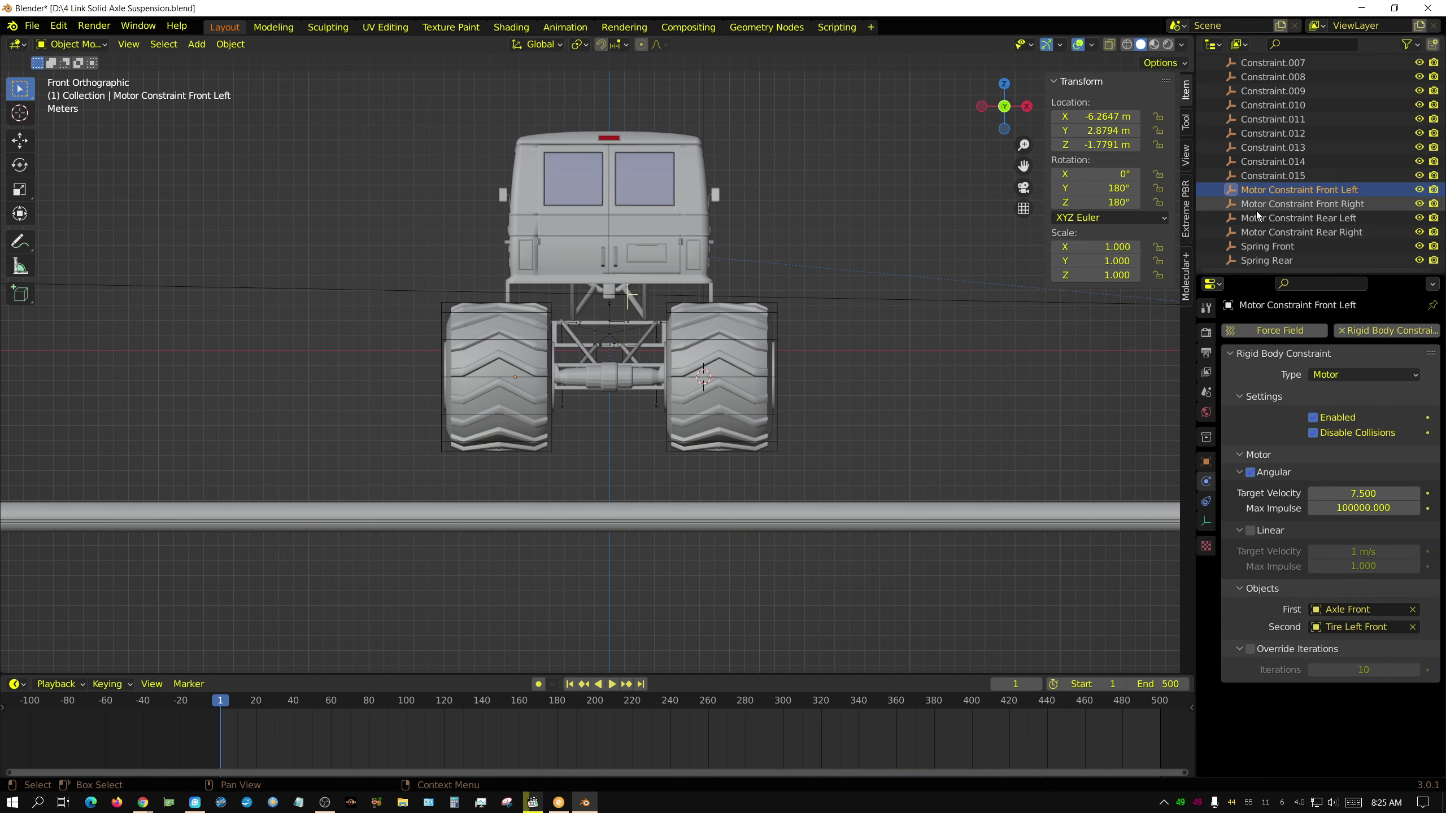
left_click(1354, 493)
type("0")
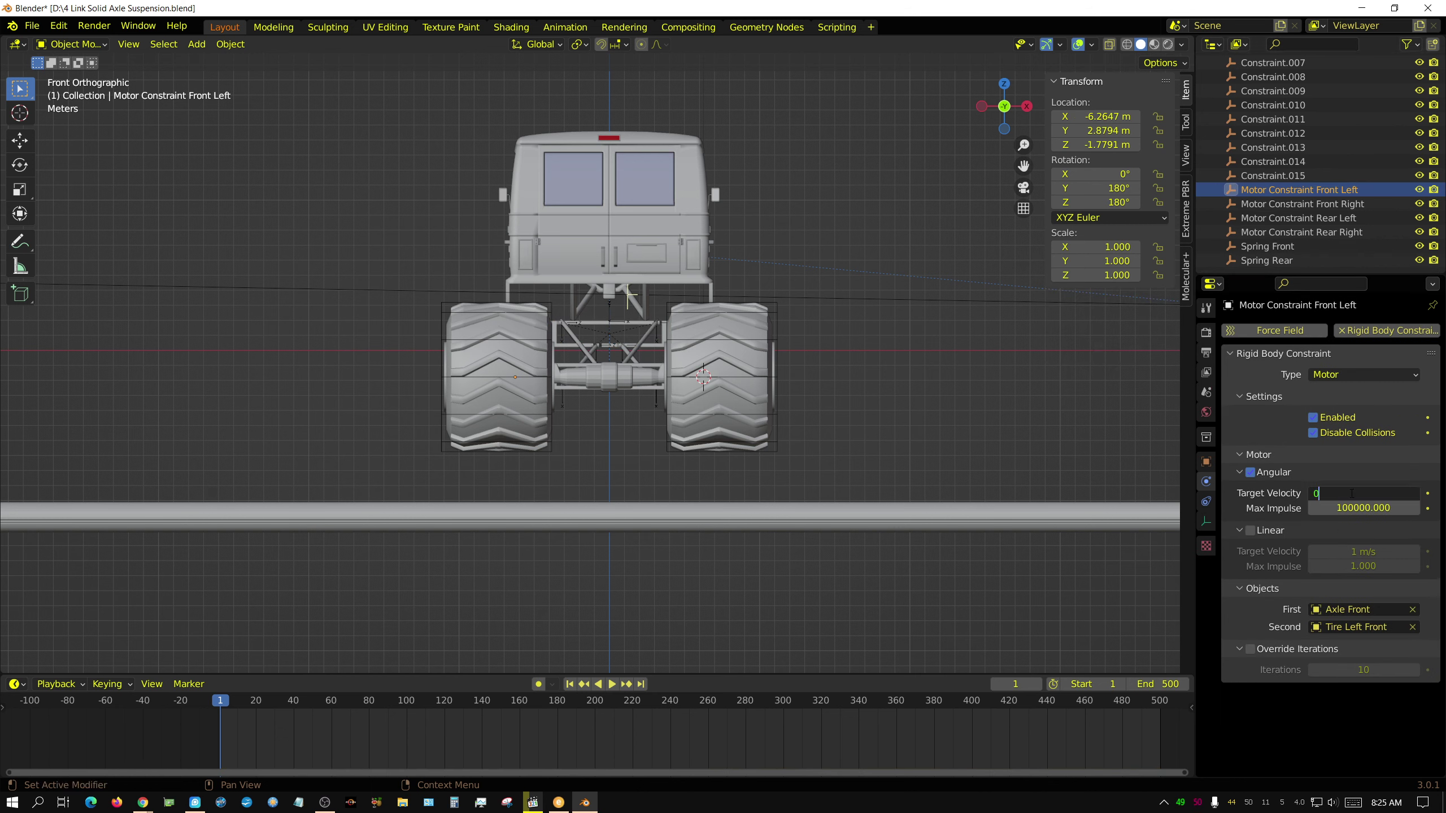
key("Return")
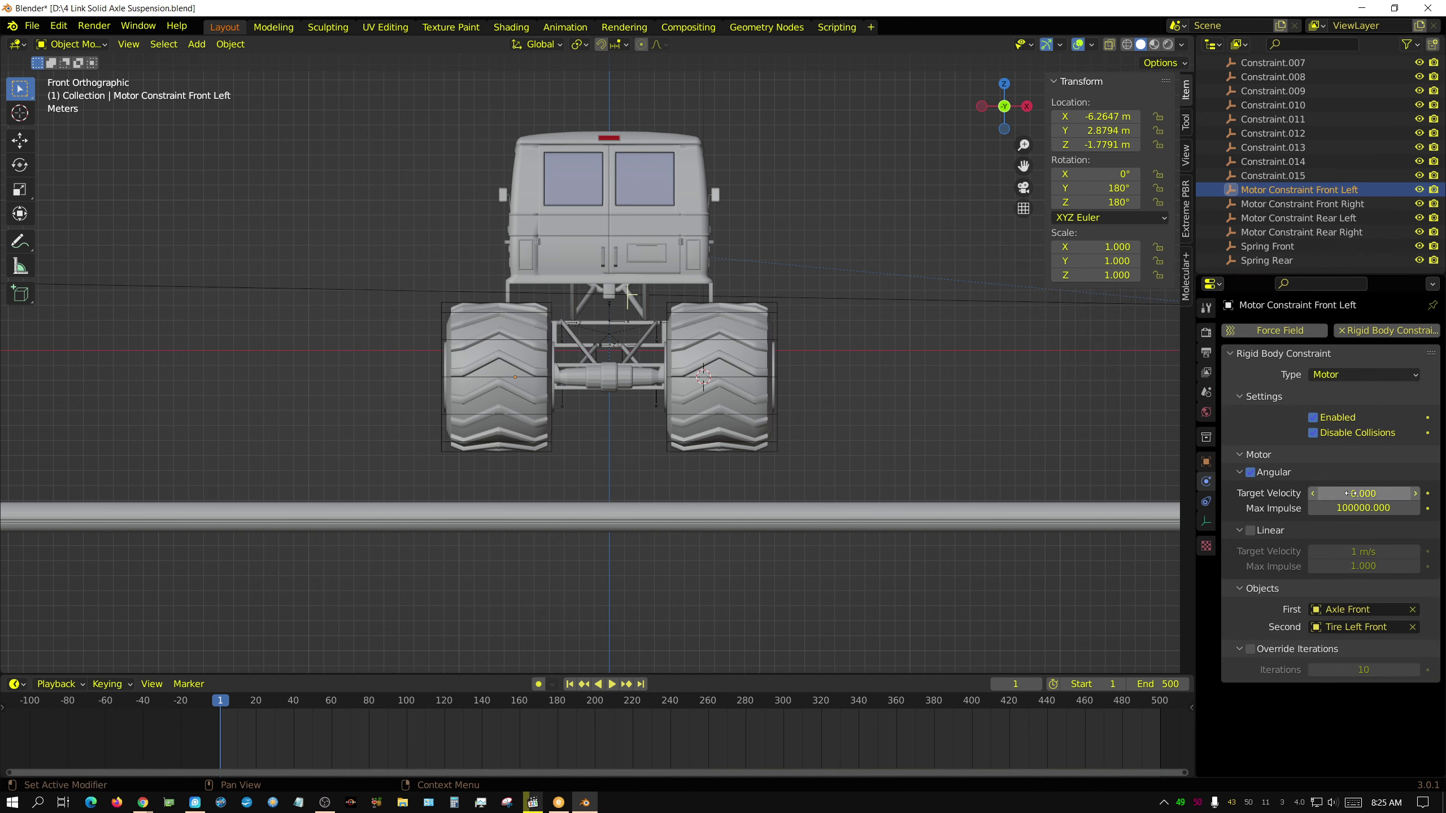
left_click(1326, 205)
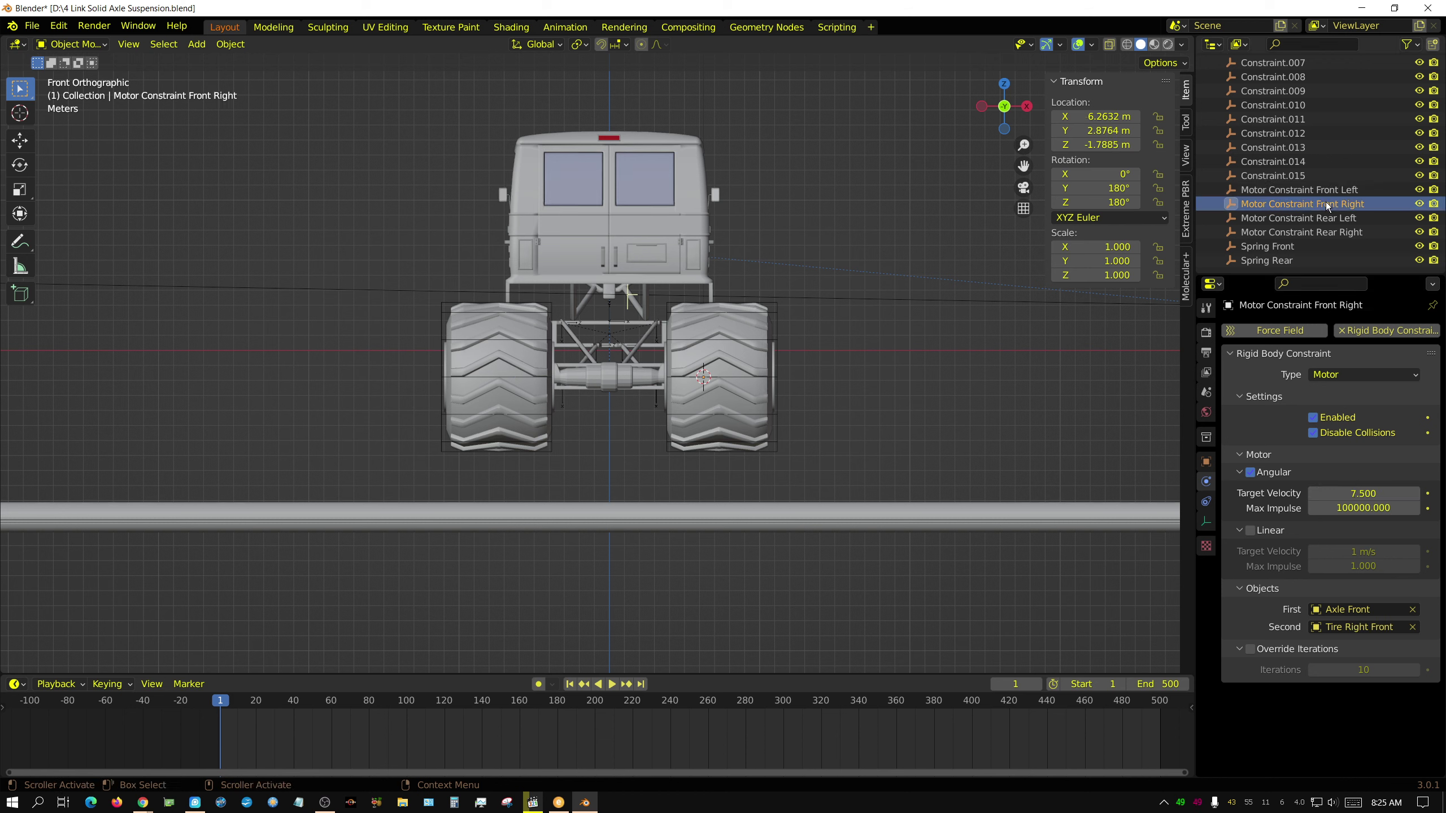
left_click(1369, 493)
type("0")
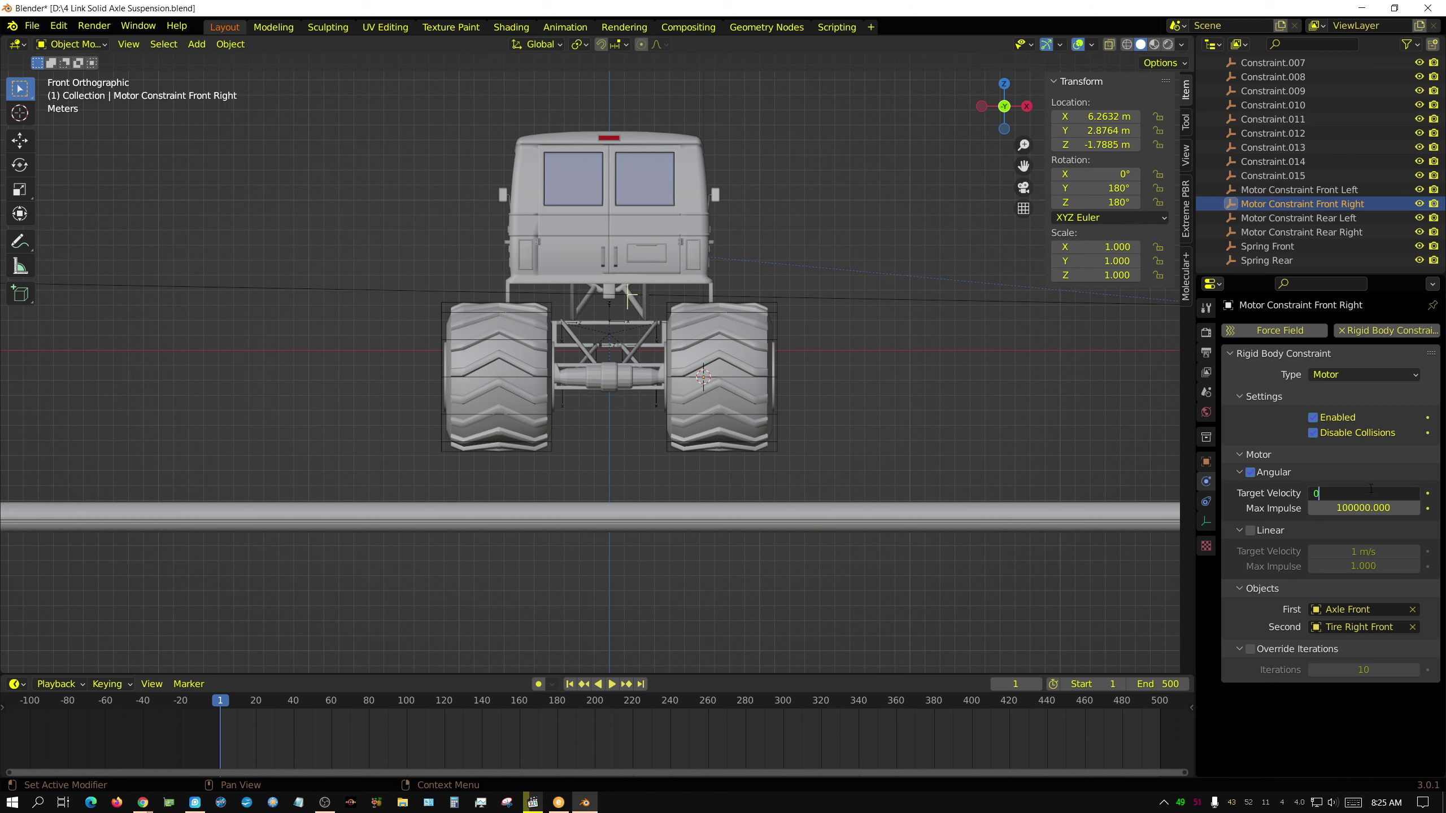
key("Return")
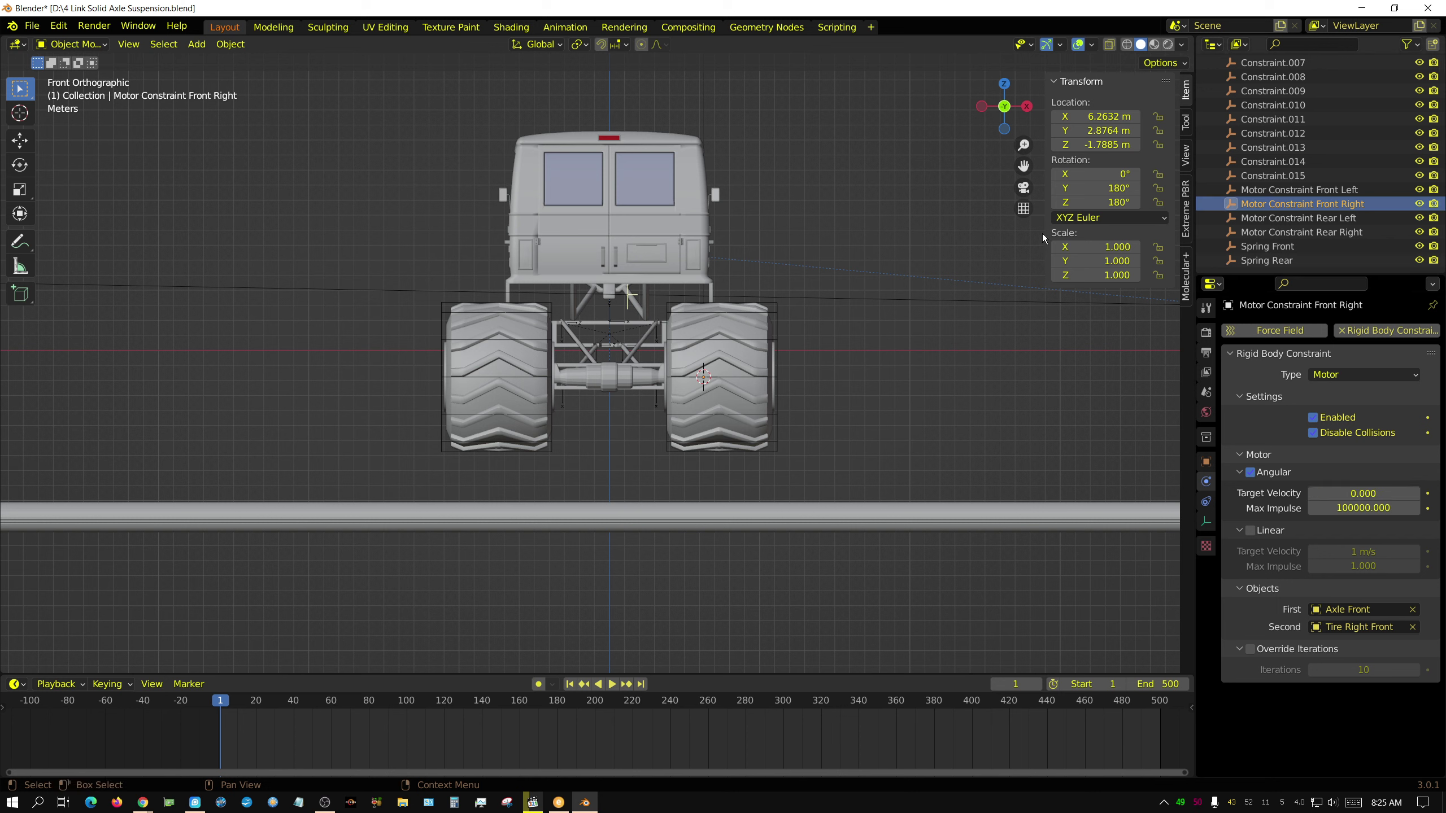
Set the rear-left and rear-right motor constraints' angular target velocity to 0
left_click(1291, 217)
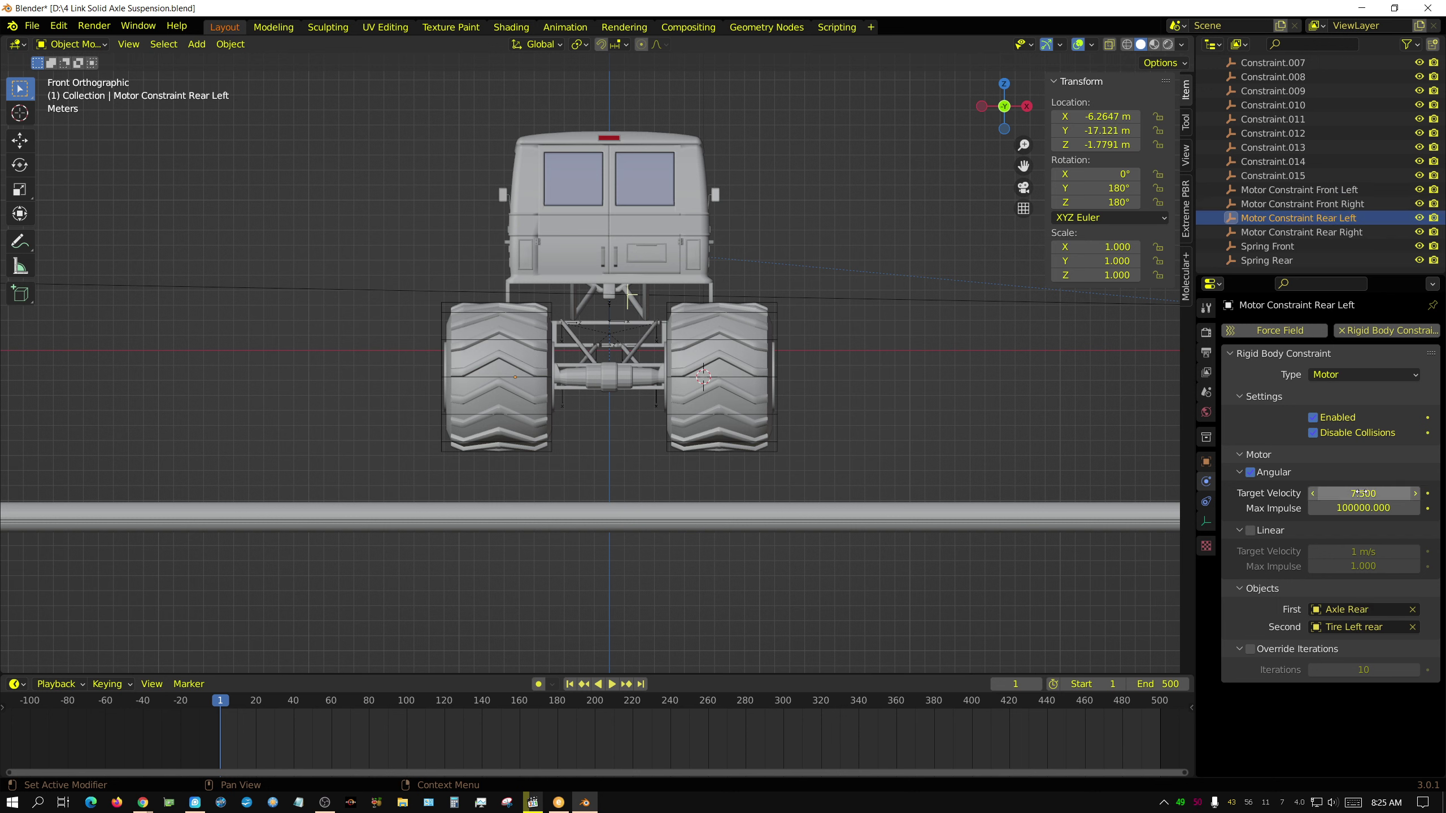
left_click(1362, 493)
type("0")
key("Return")
left_click(1285, 231)
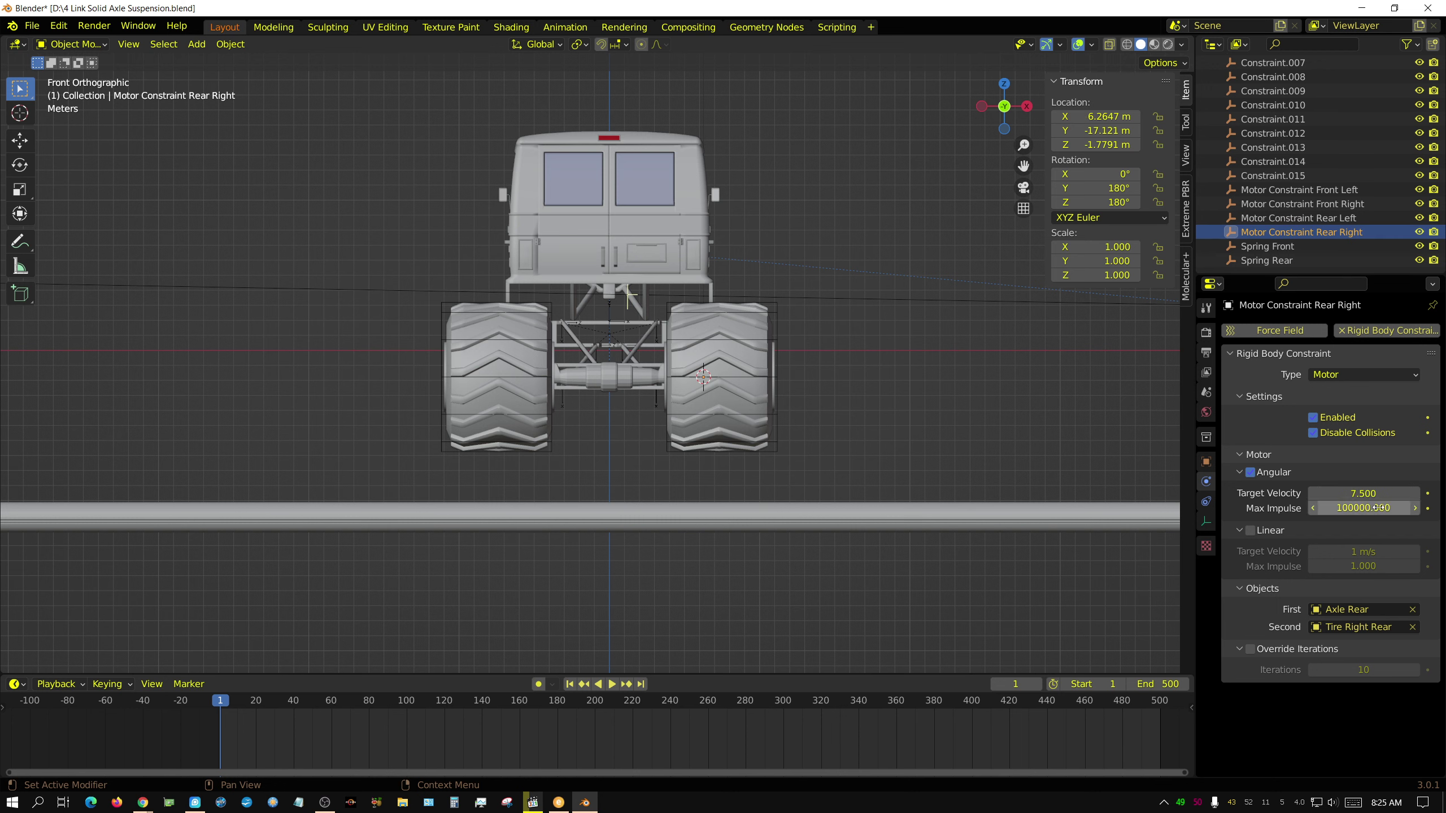
left_click(1360, 493)
type("0")
key("Return")
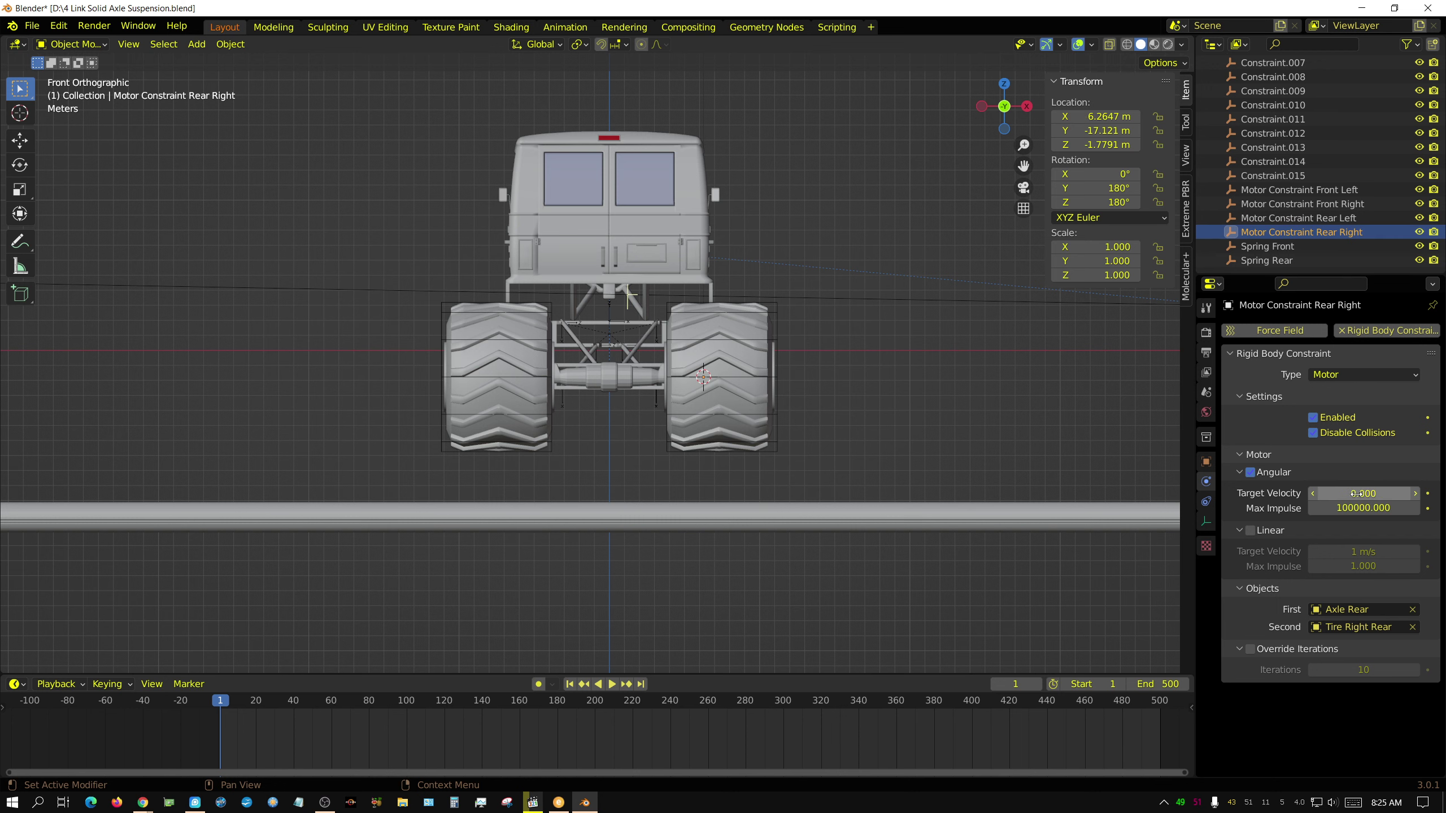
Add a cube below the truck's right-hand wheels, scaled to 1.472 (2.94 m per side)
left_click(203, 50)
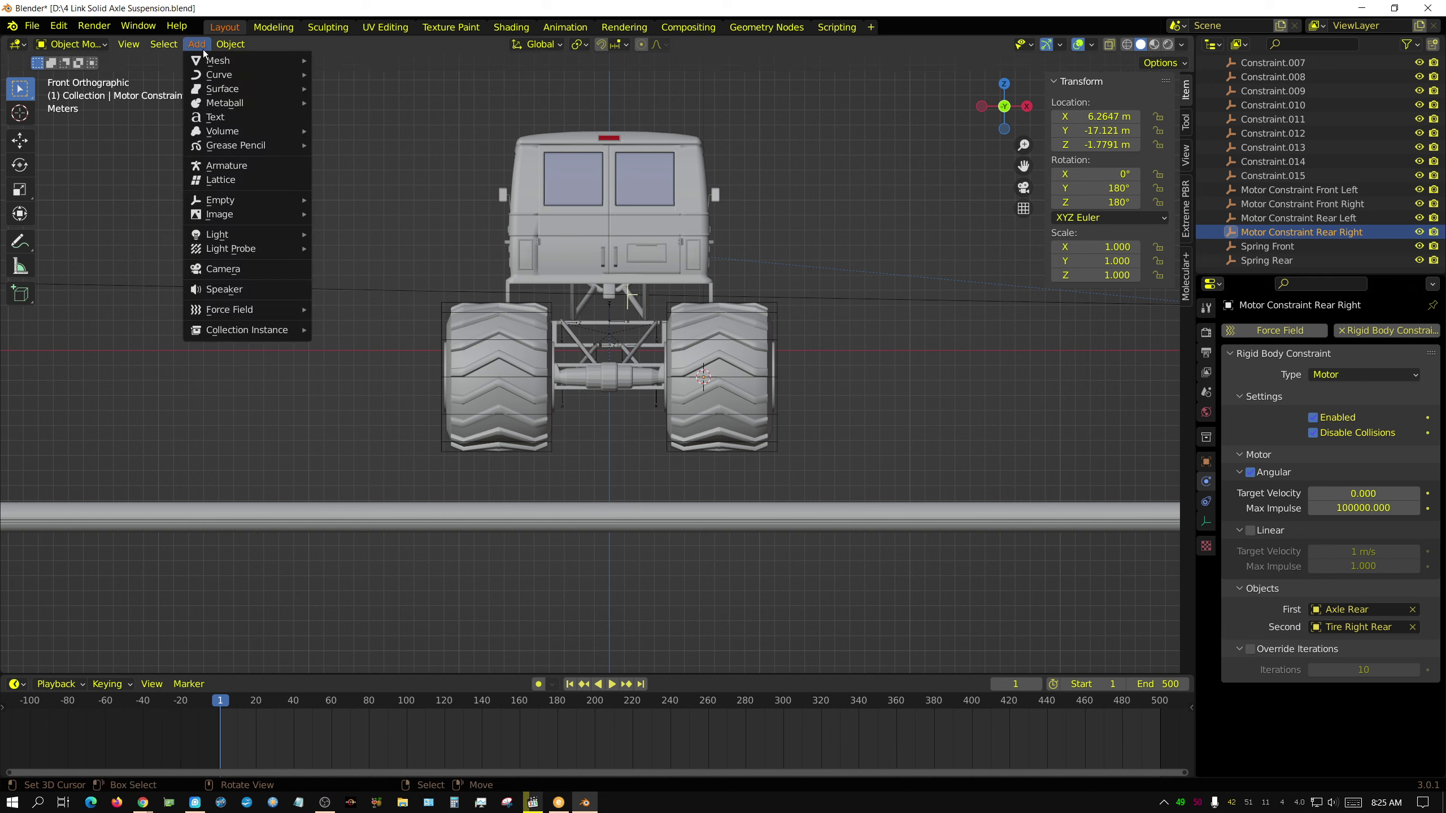
mouse_move(216, 61)
left_click(342, 75)
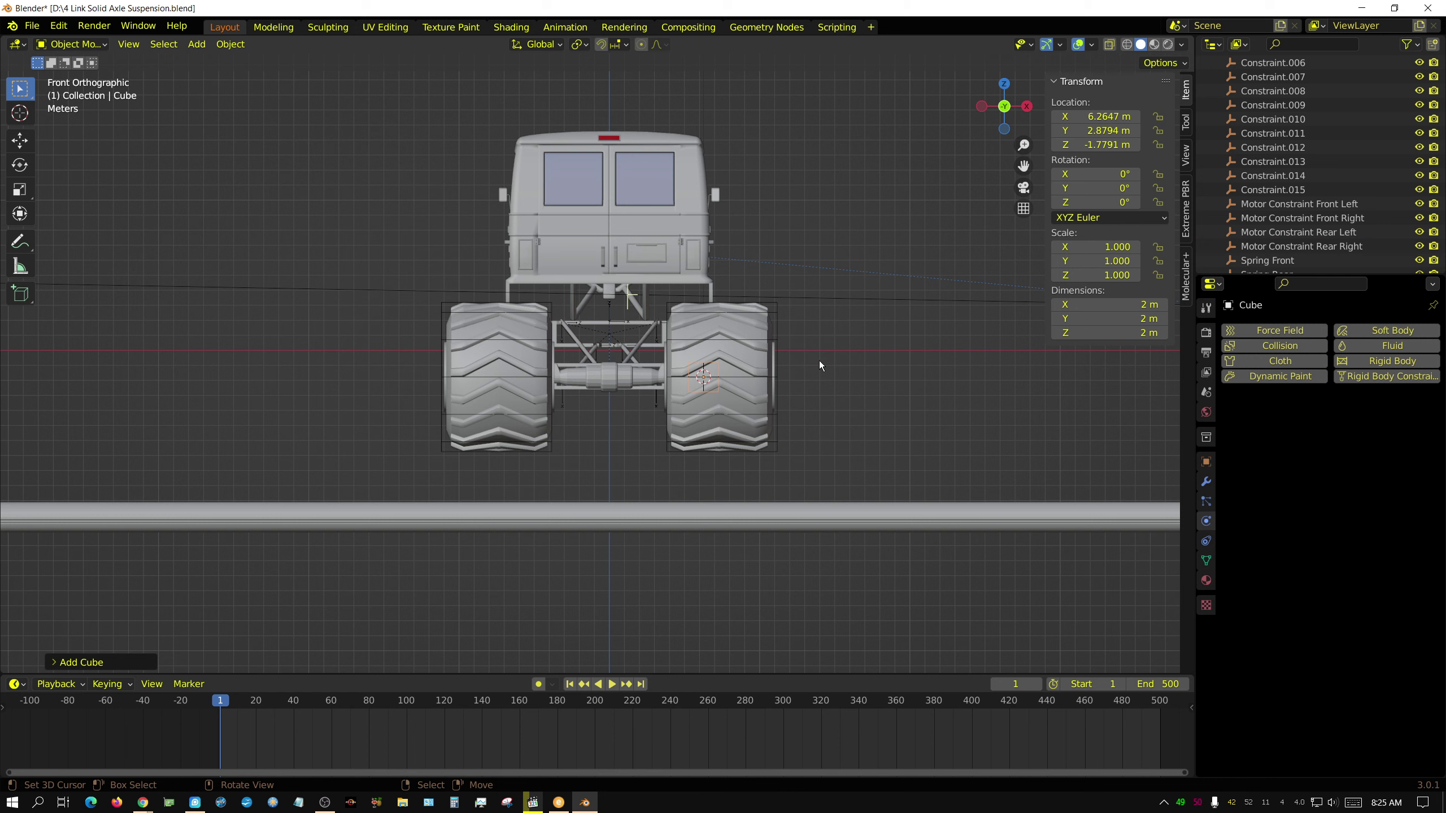
key("g")
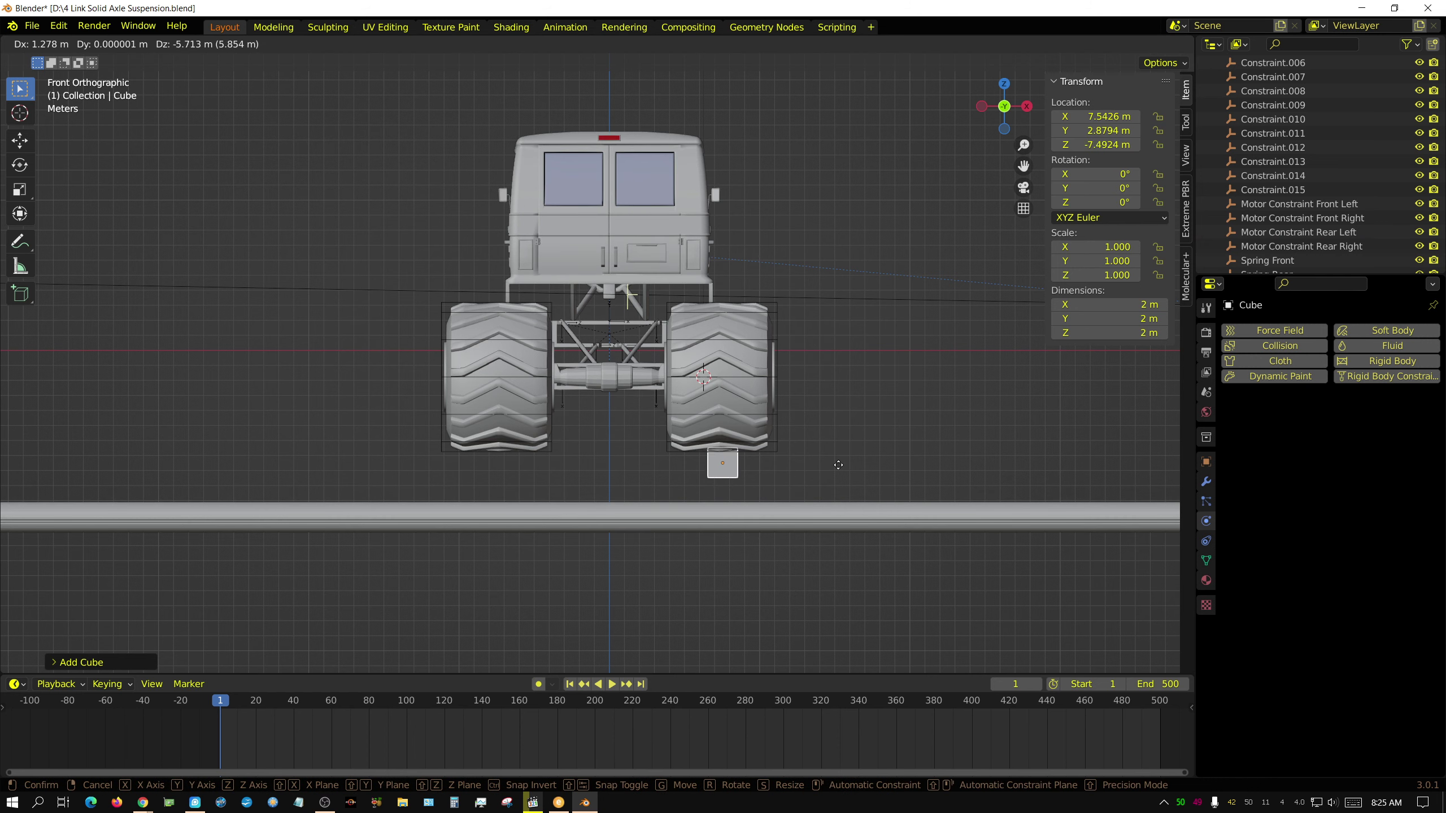
left_click(850, 457)
key("s")
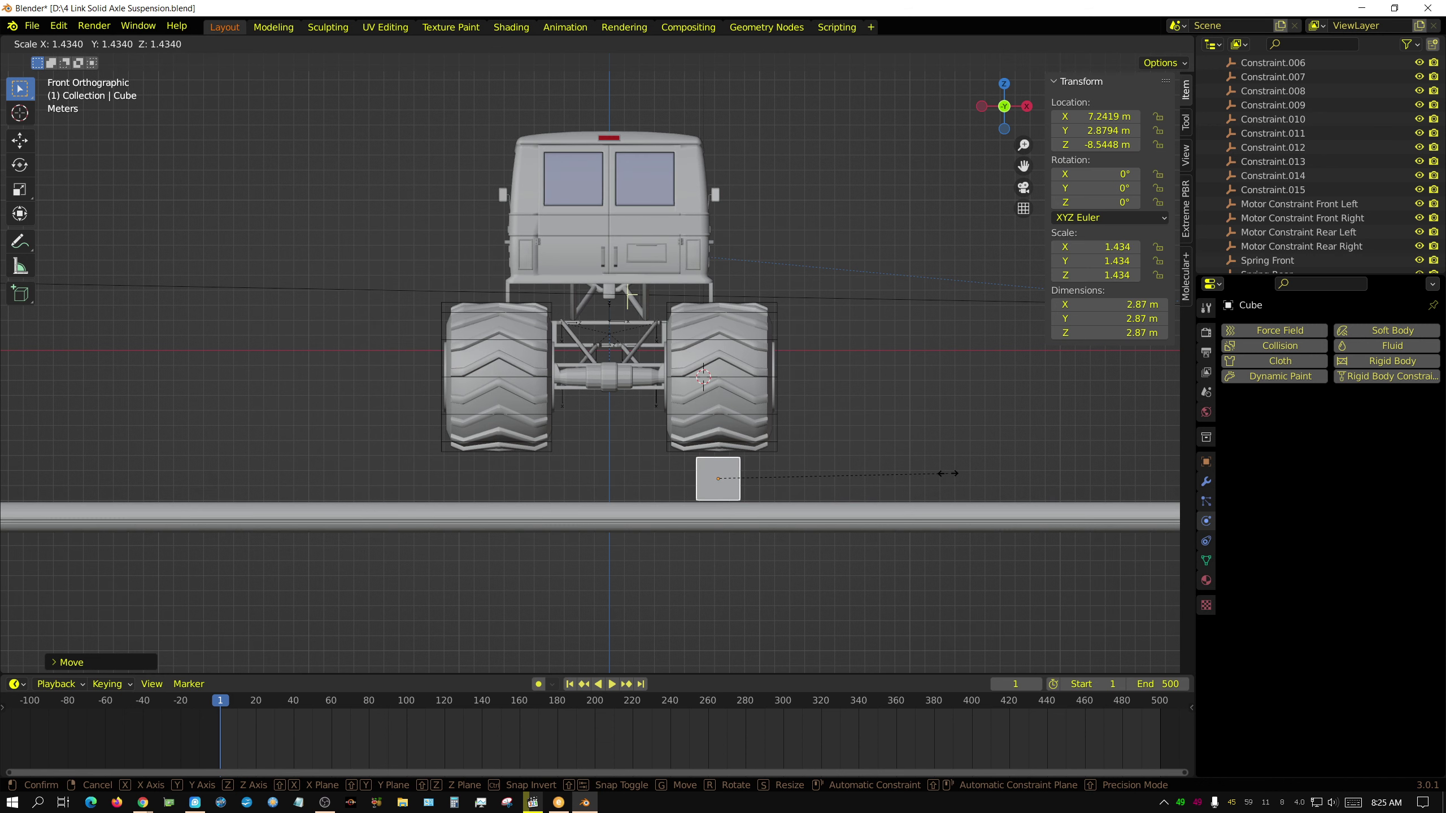
left_click(949, 473)
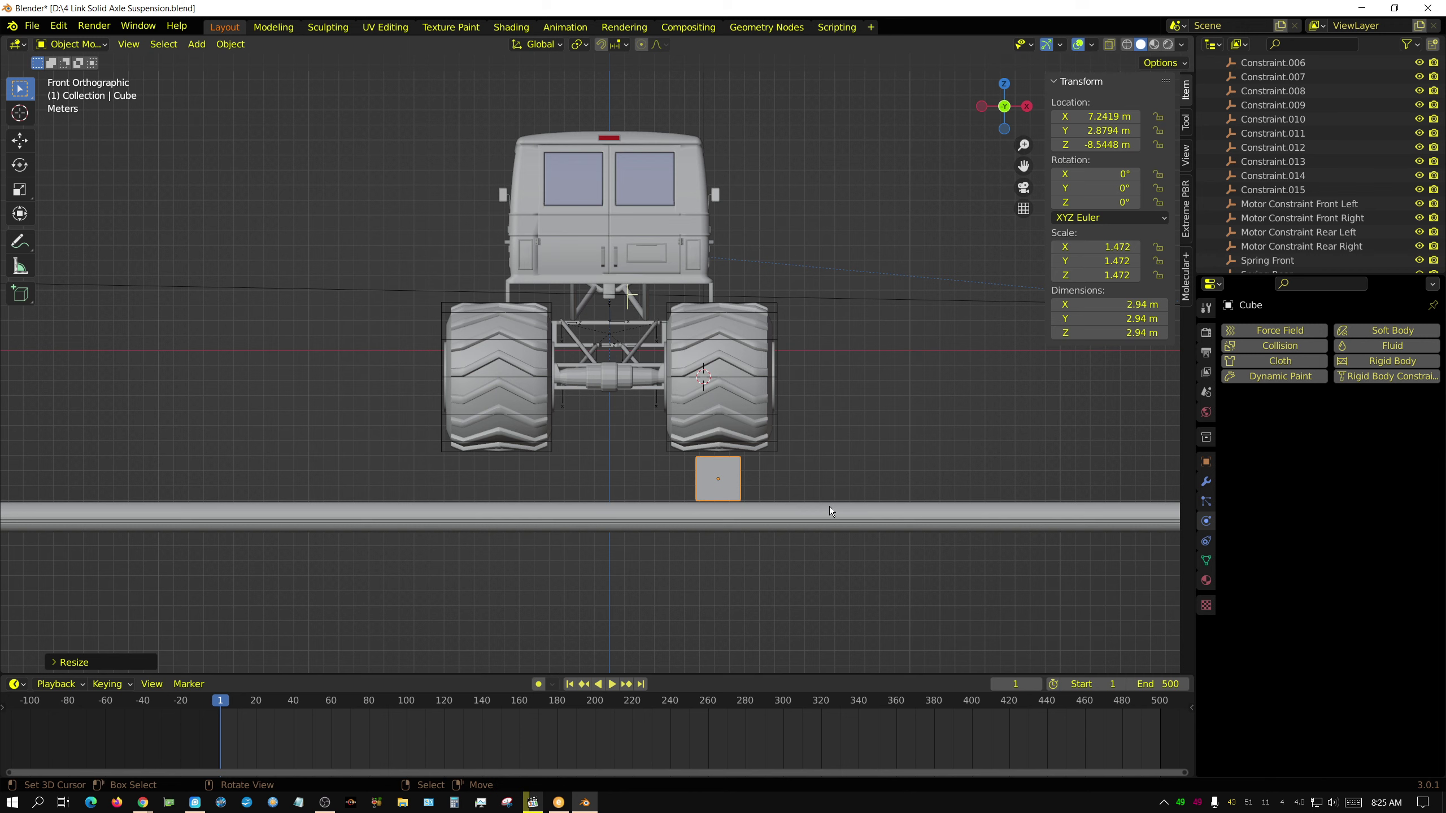
In Right view, scale the cube to 2.001 (4 m) and lower it onto the ground under the front wheel
middle_click_drag(818, 470, 665, 481)
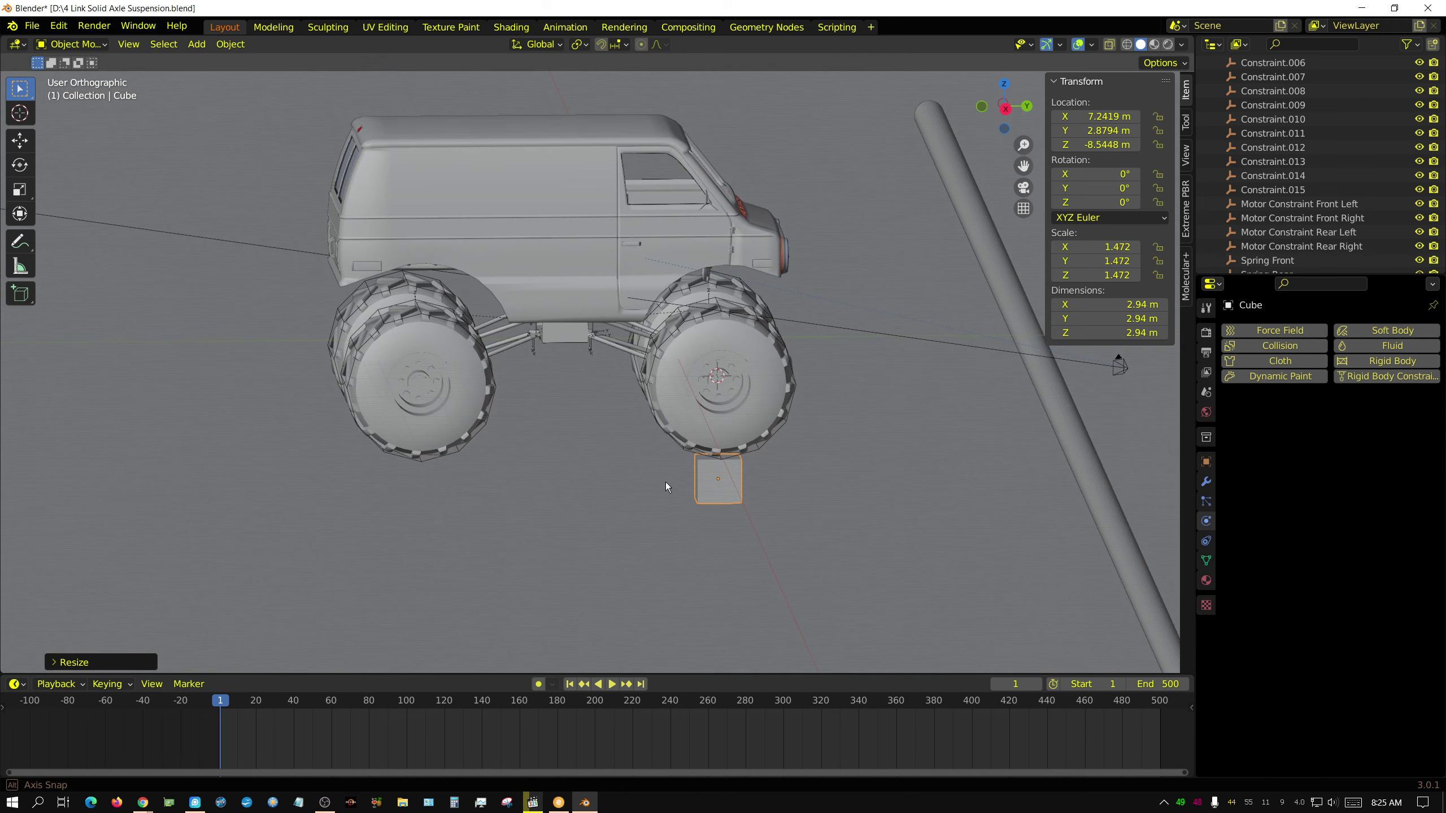
key("KP_3")
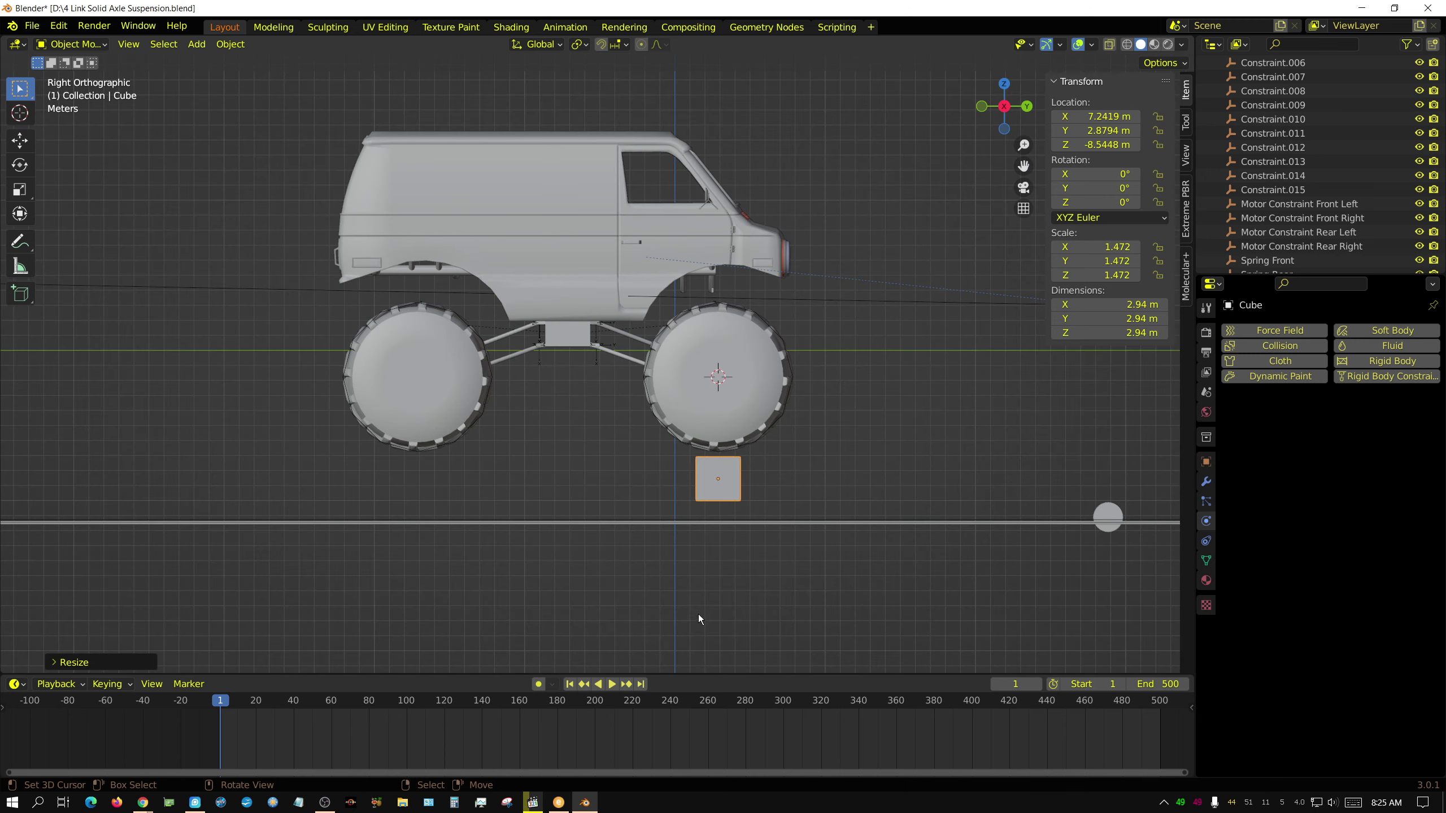
key("s")
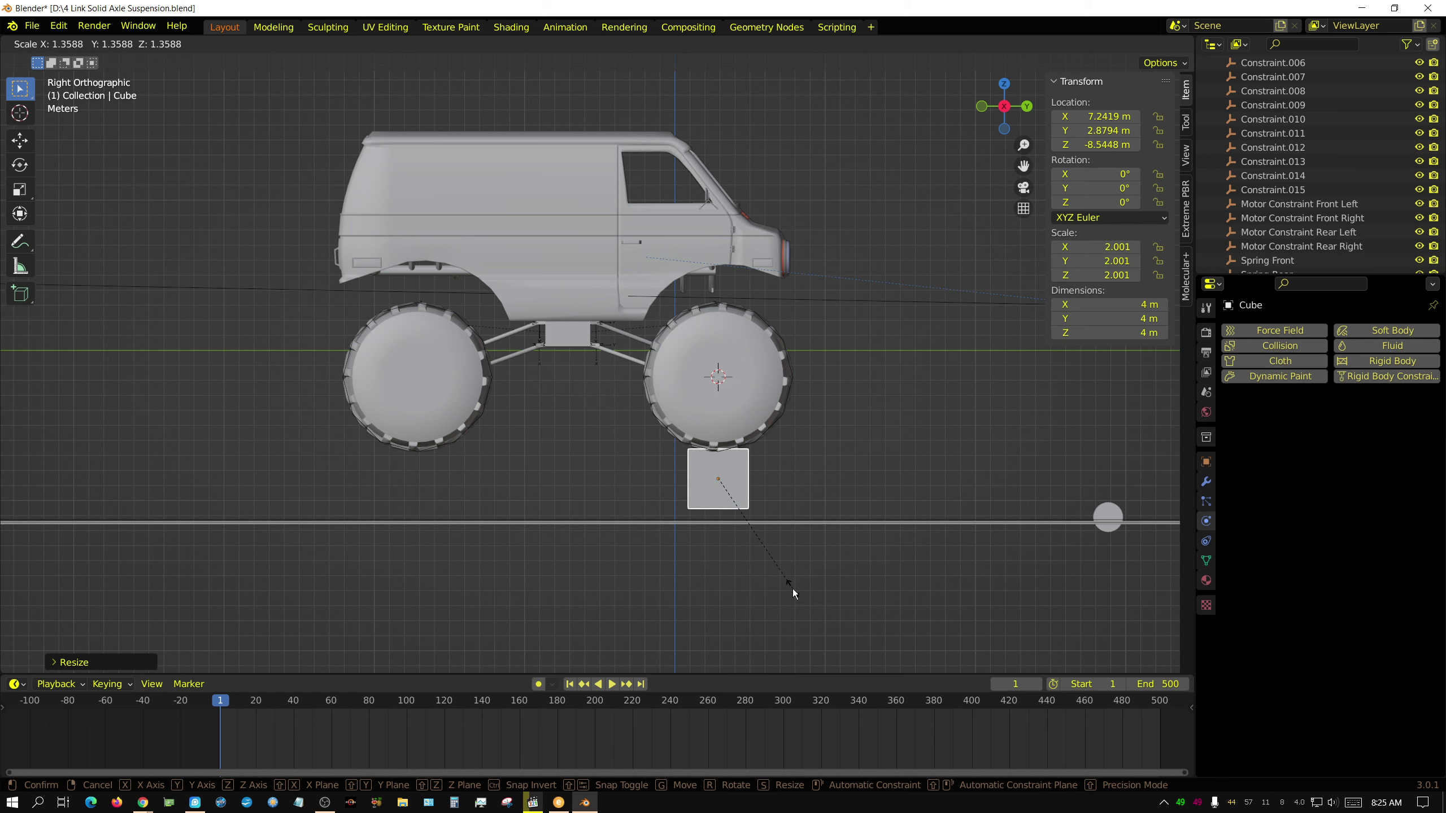
key("g")
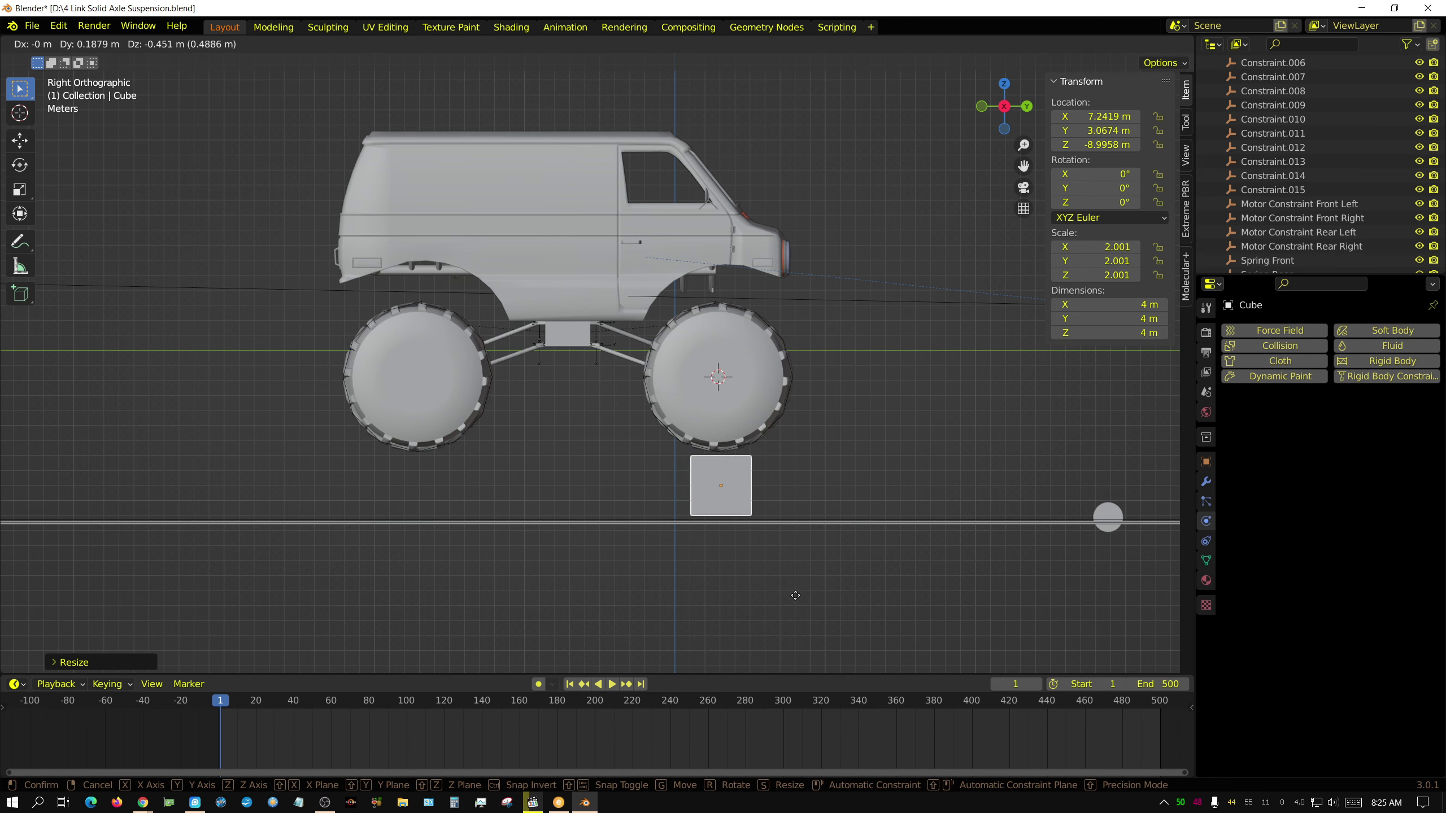
left_click(795, 595)
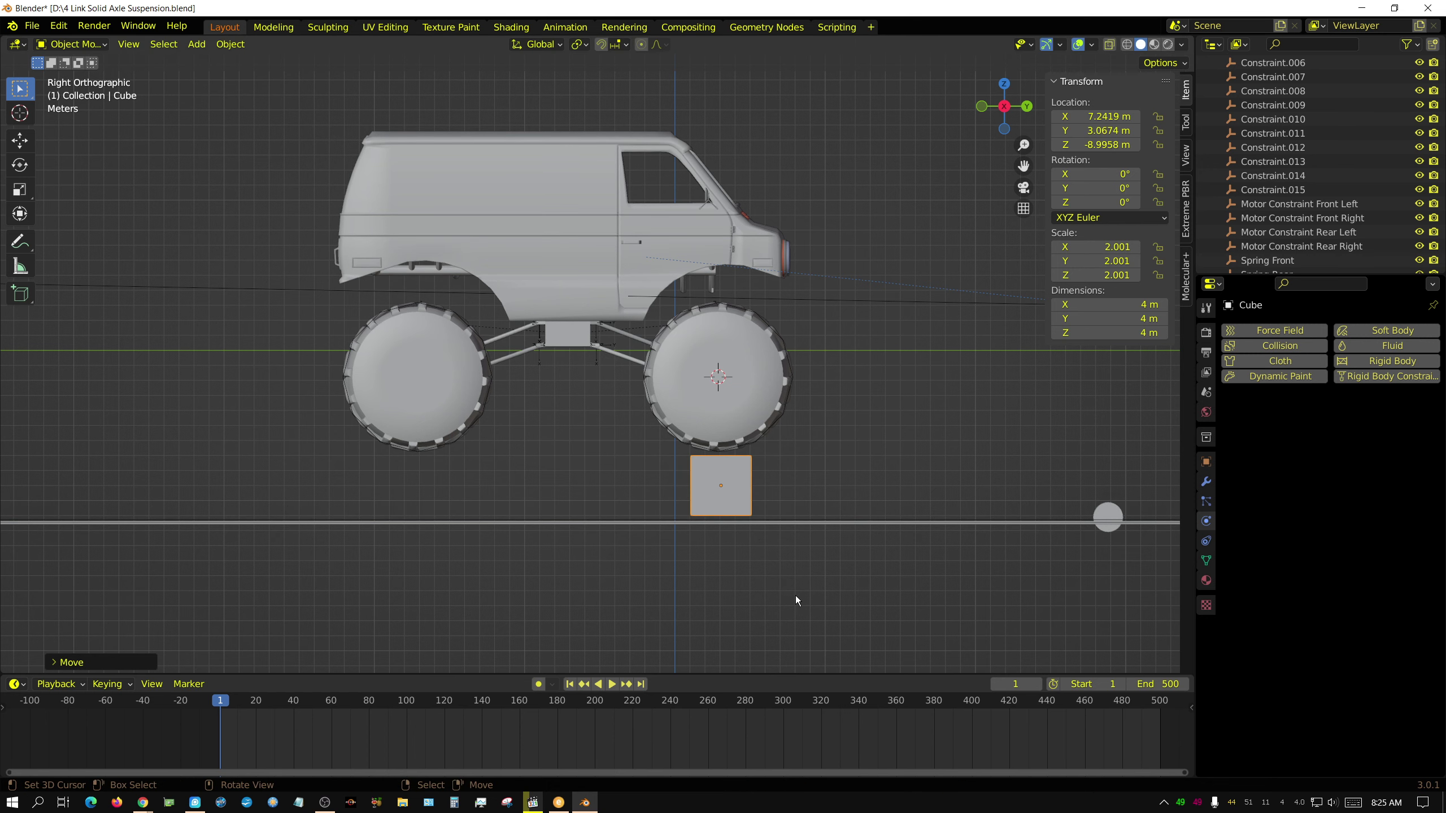
key("g")
left_click(796, 601)
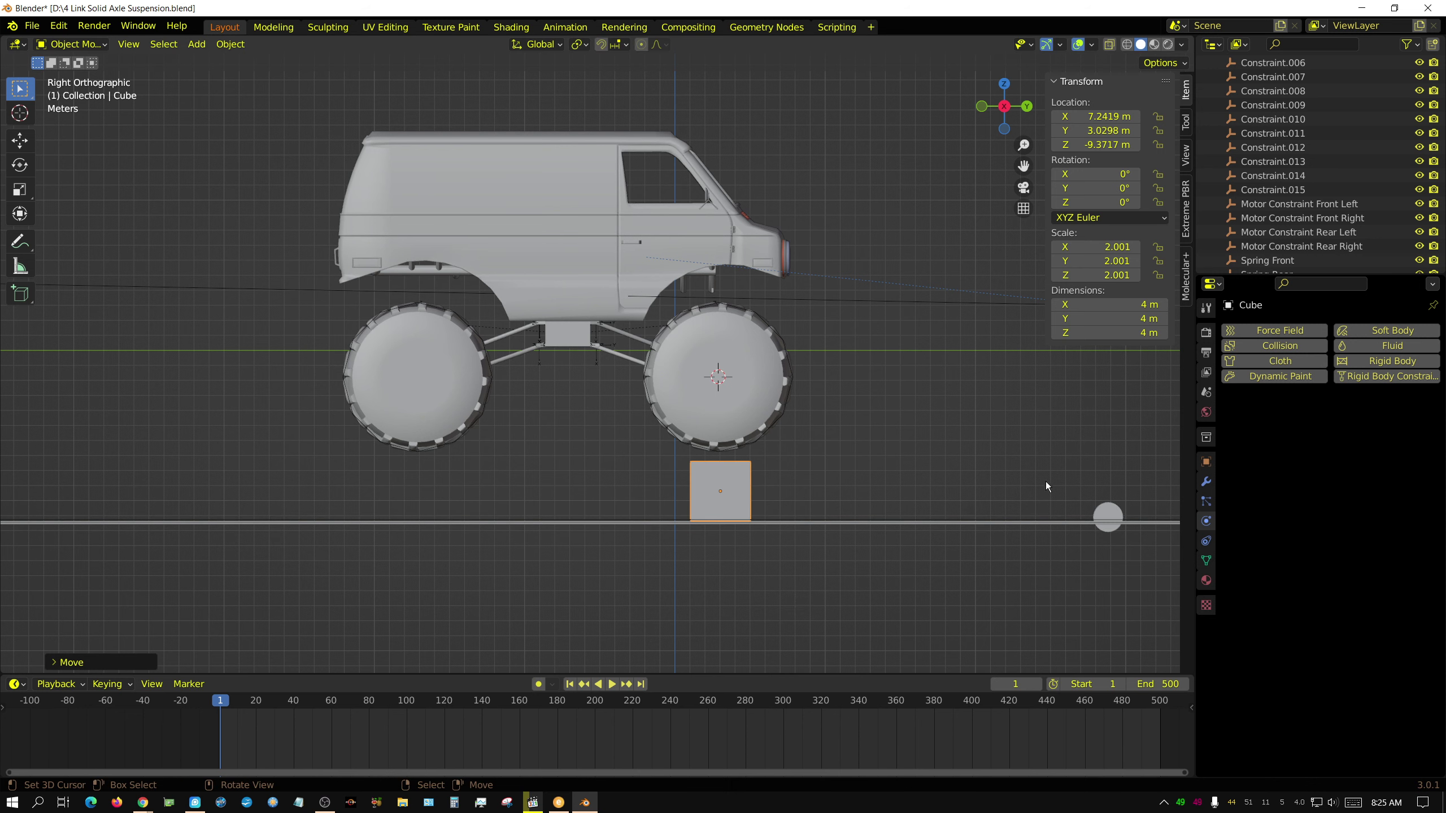
Apply the cube's scale and make it a passive rigid body
key("ctrl+a")
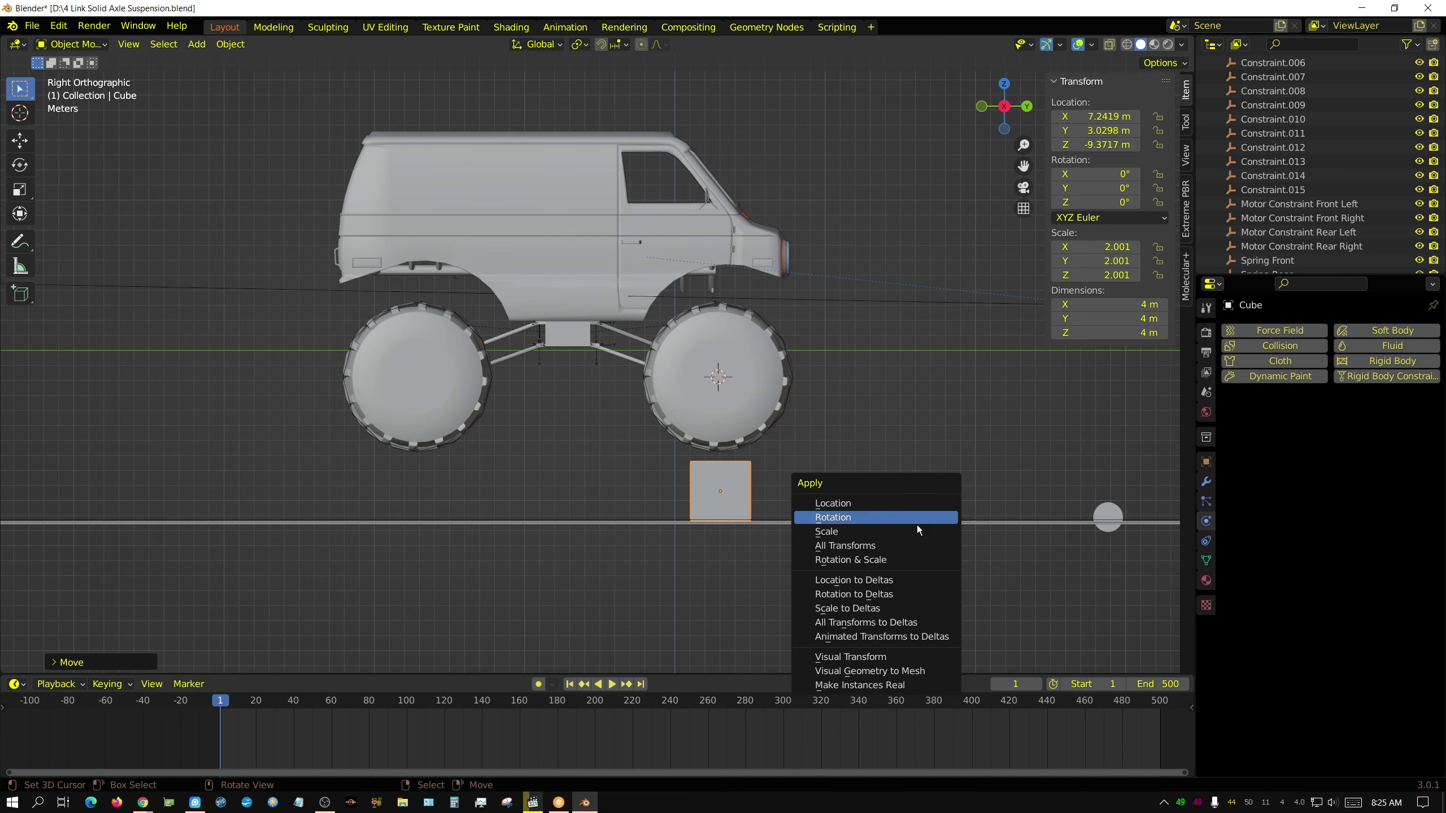
left_click(917, 531)
left_click(1397, 361)
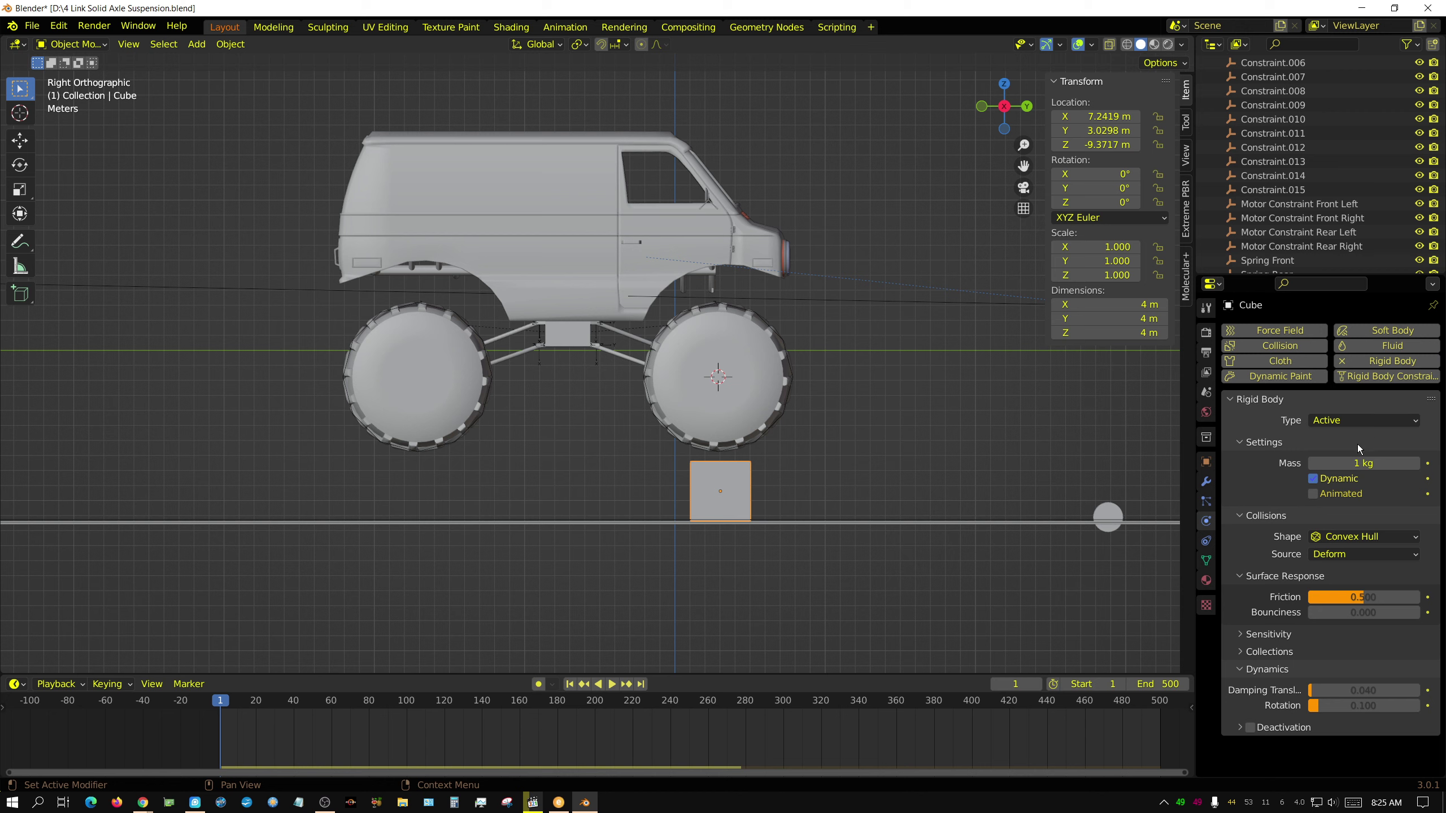
left_click(1349, 419)
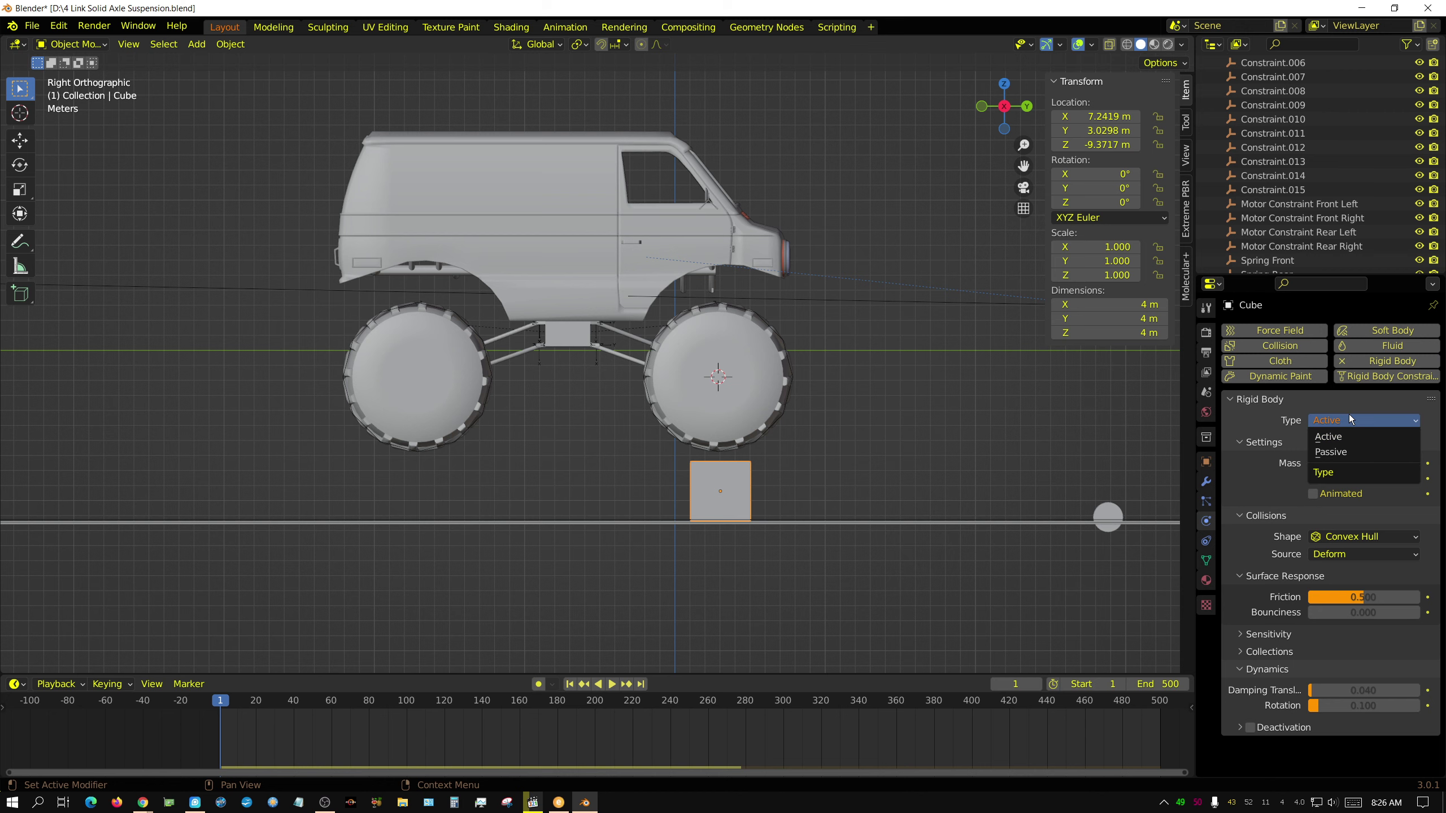
left_click(1337, 453)
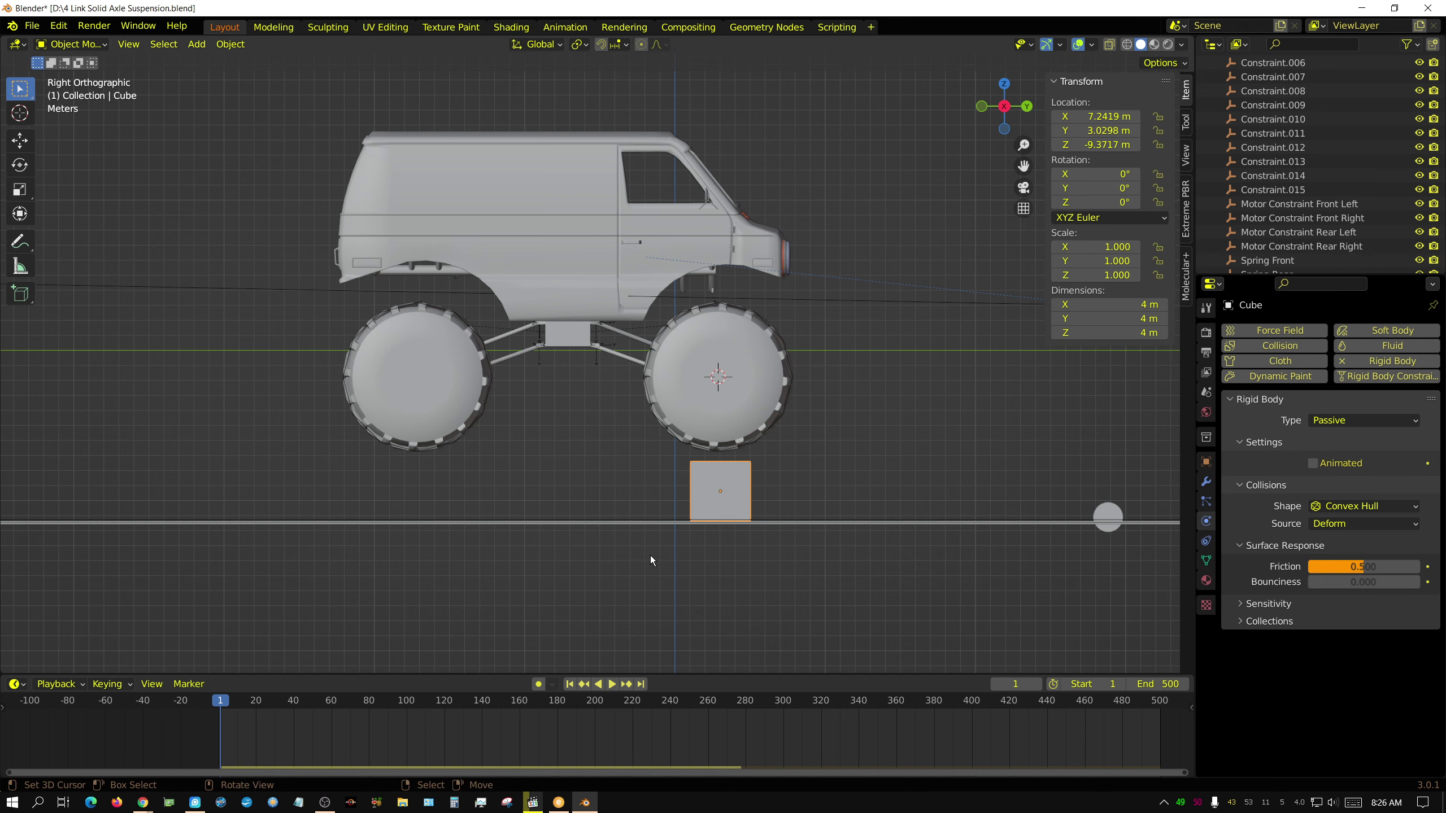
From Top view, duplicate the cube as Cube.001 under the rear left wheel, then return to camera view
middle_click_drag(650, 555, 796, 569)
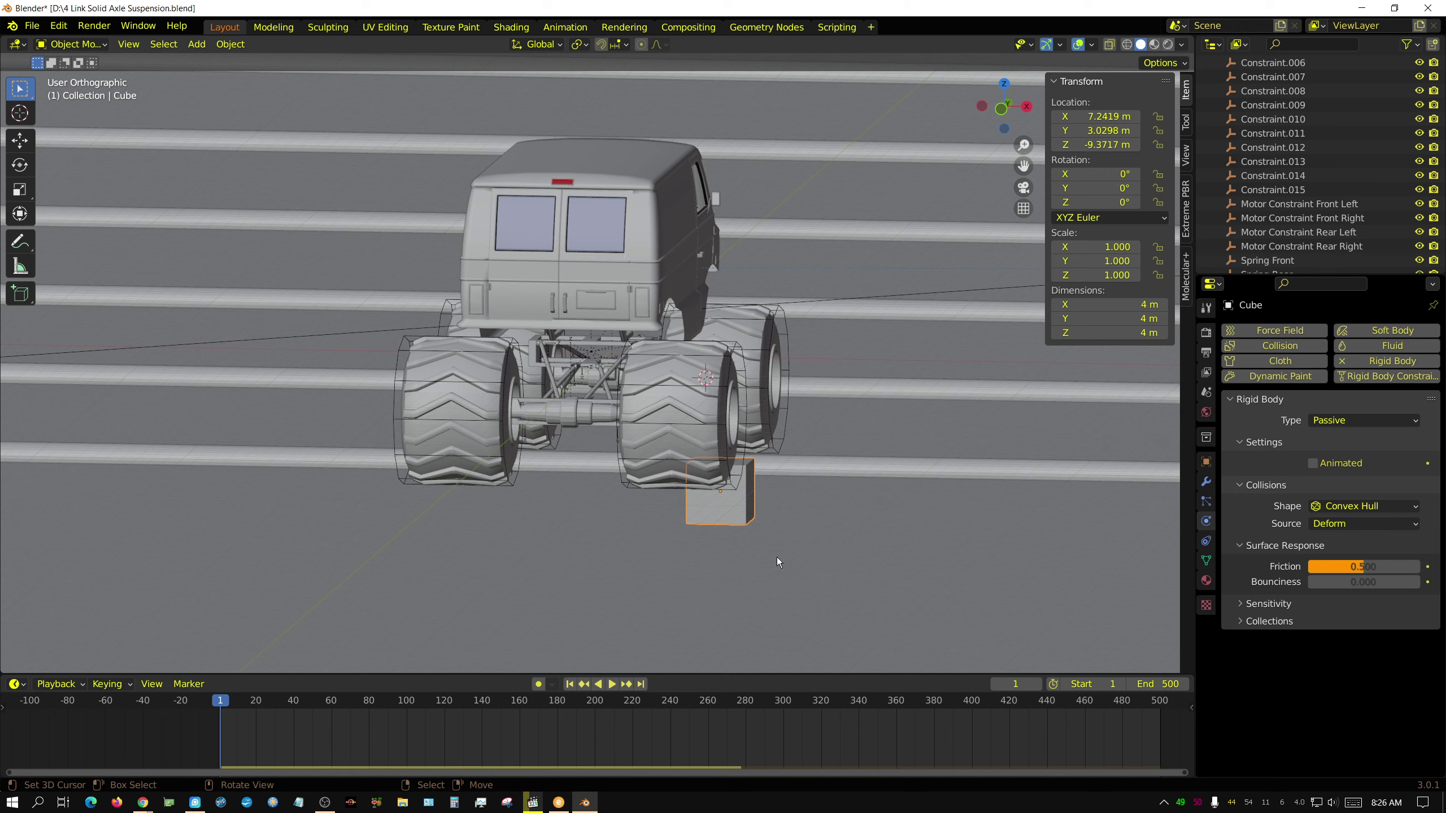
key("KP_7")
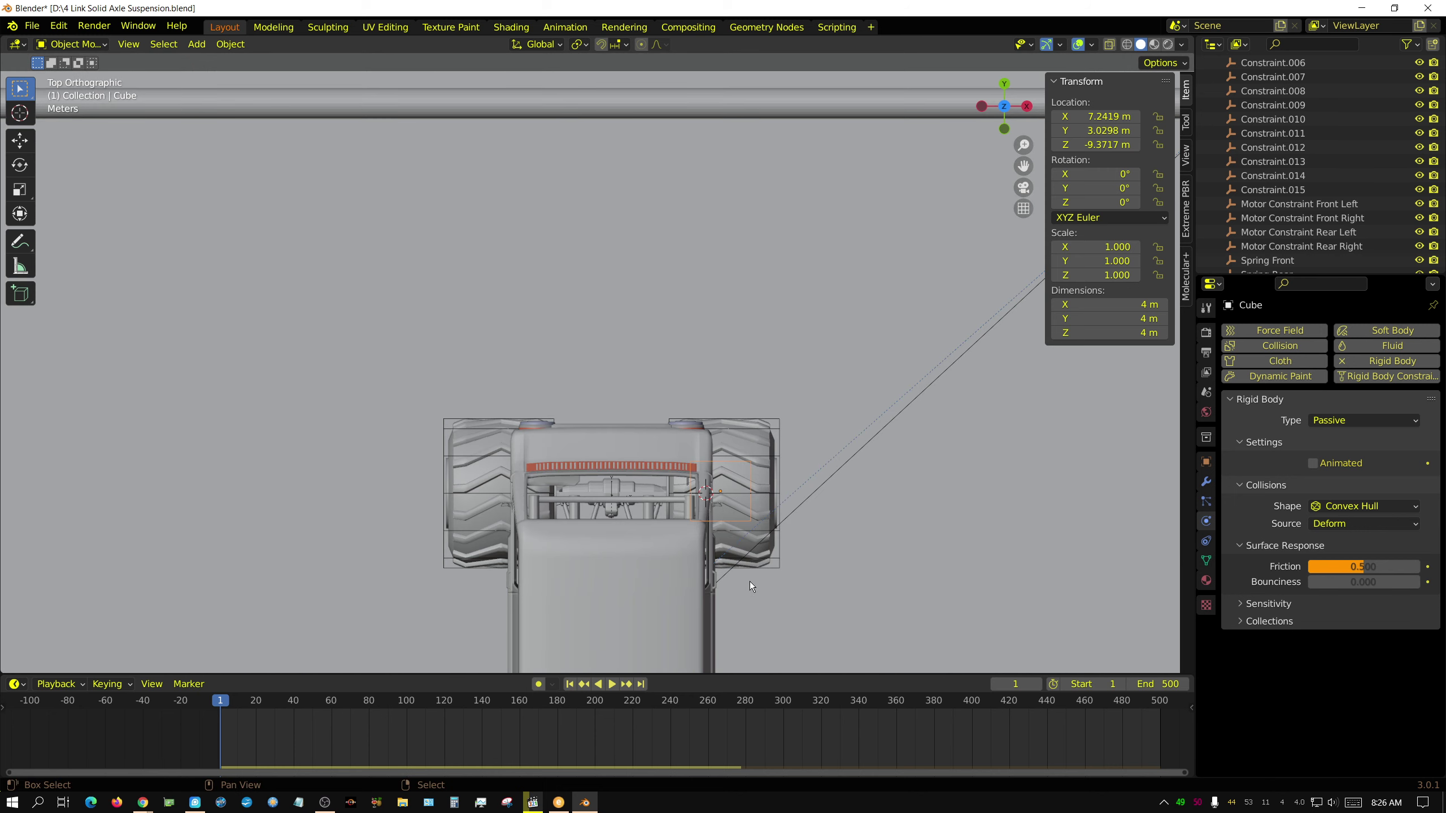
middle_click_drag(750, 581, 795, 187, "shift")
key("shift+d")
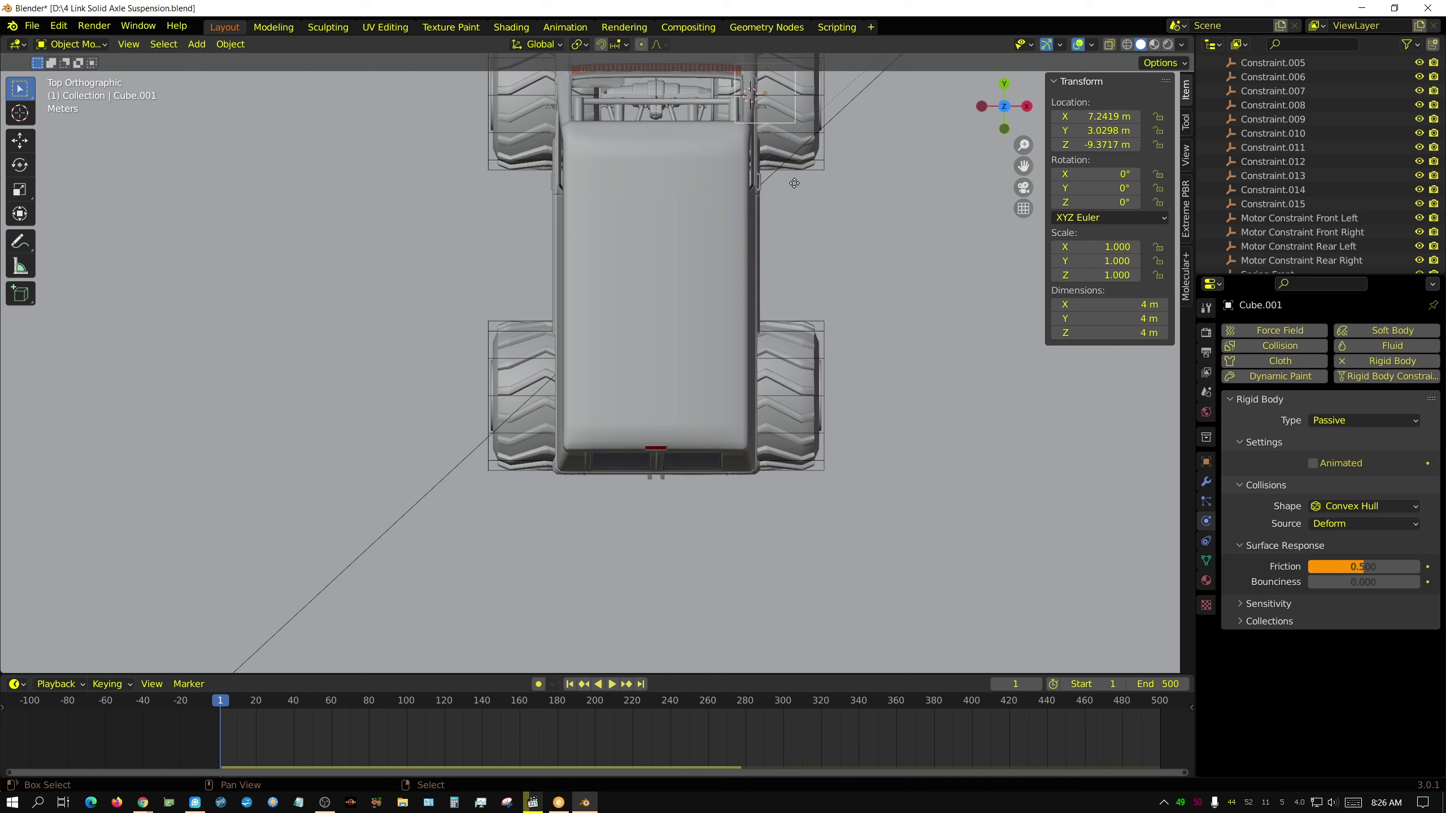
left_click(563, 488)
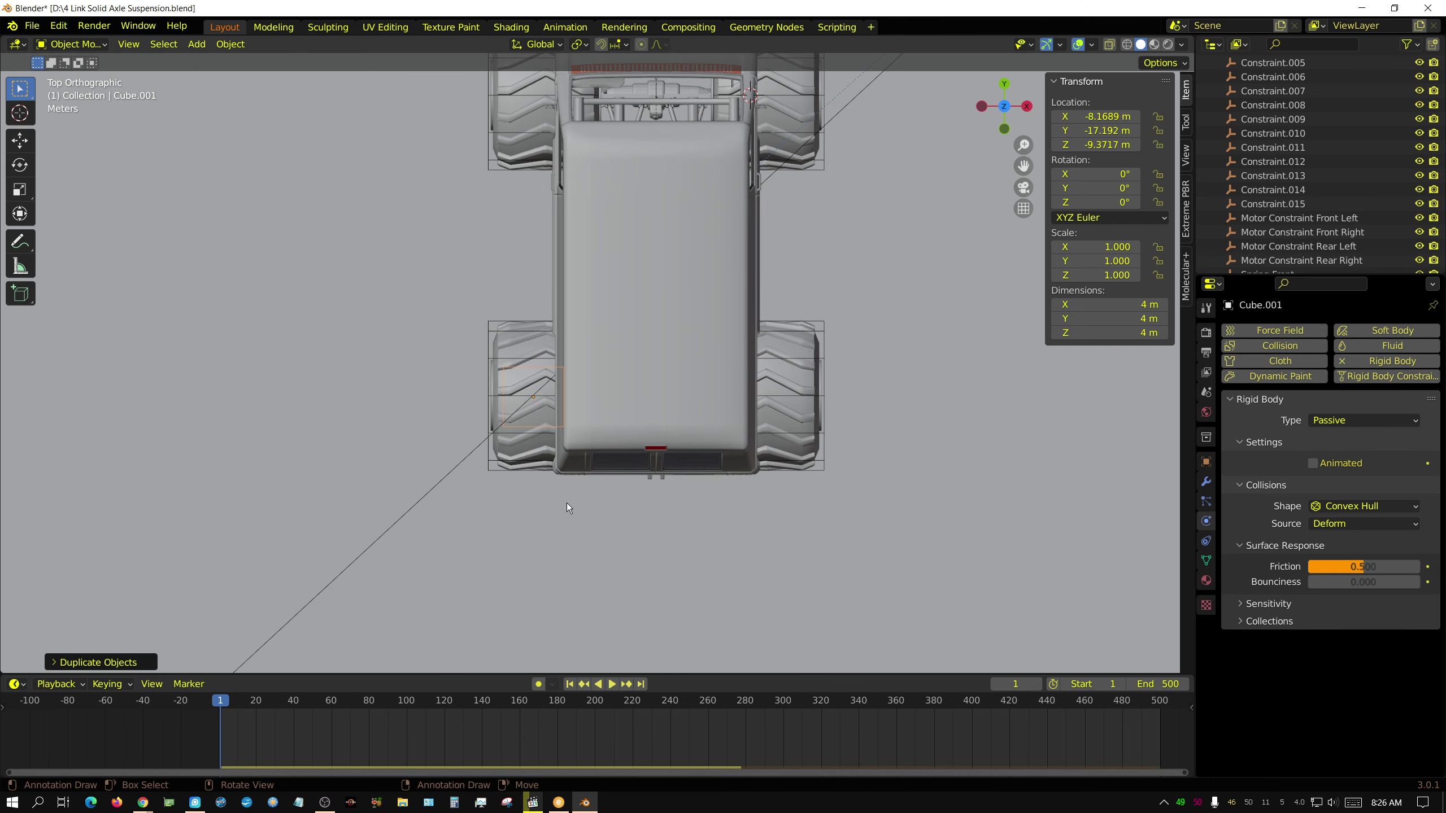
key("KP_0")
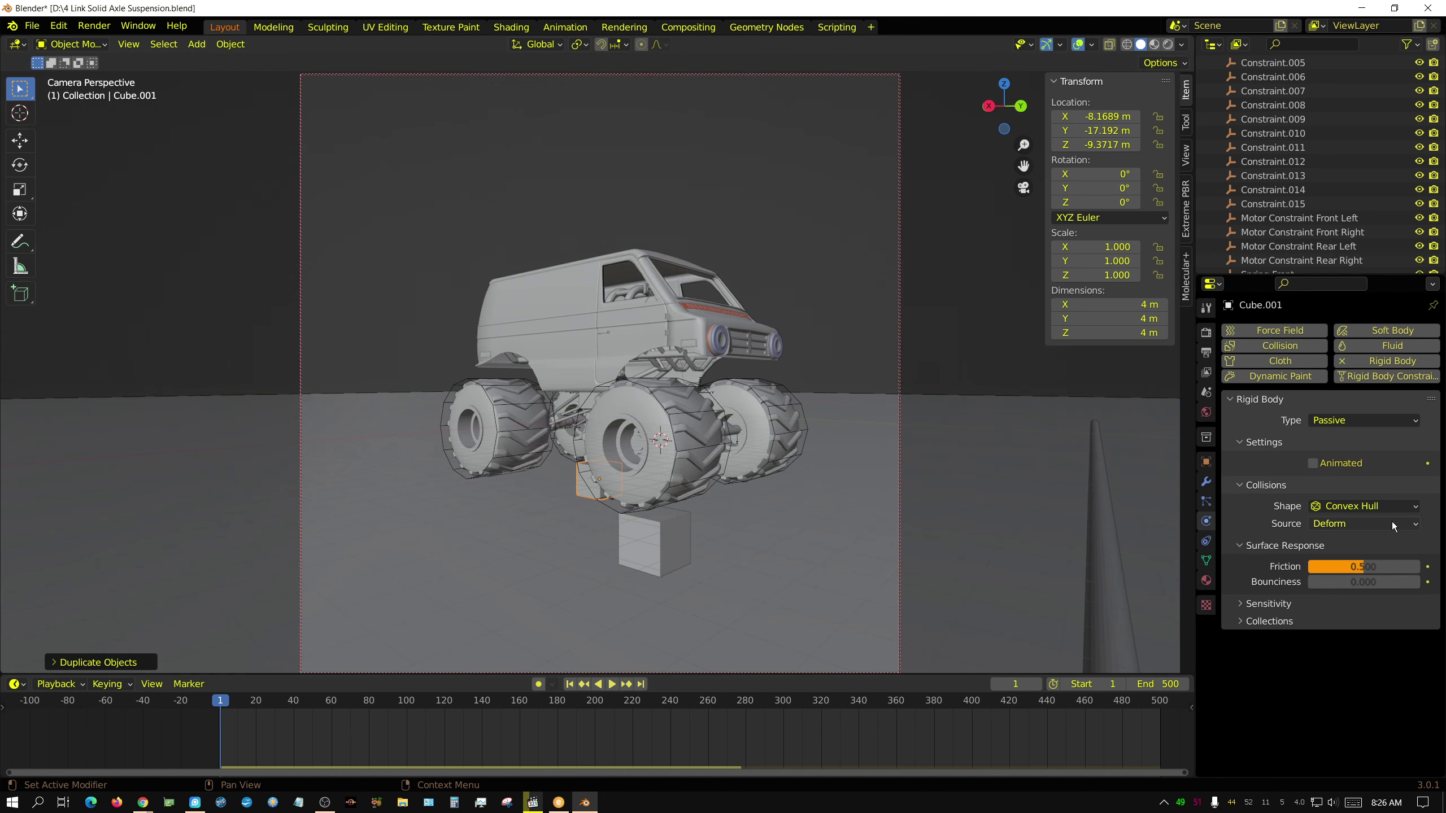
Set the rigid body collision shape to Box on both Cube.001 and Cube
left_click(1373, 507)
left_click(1356, 522)
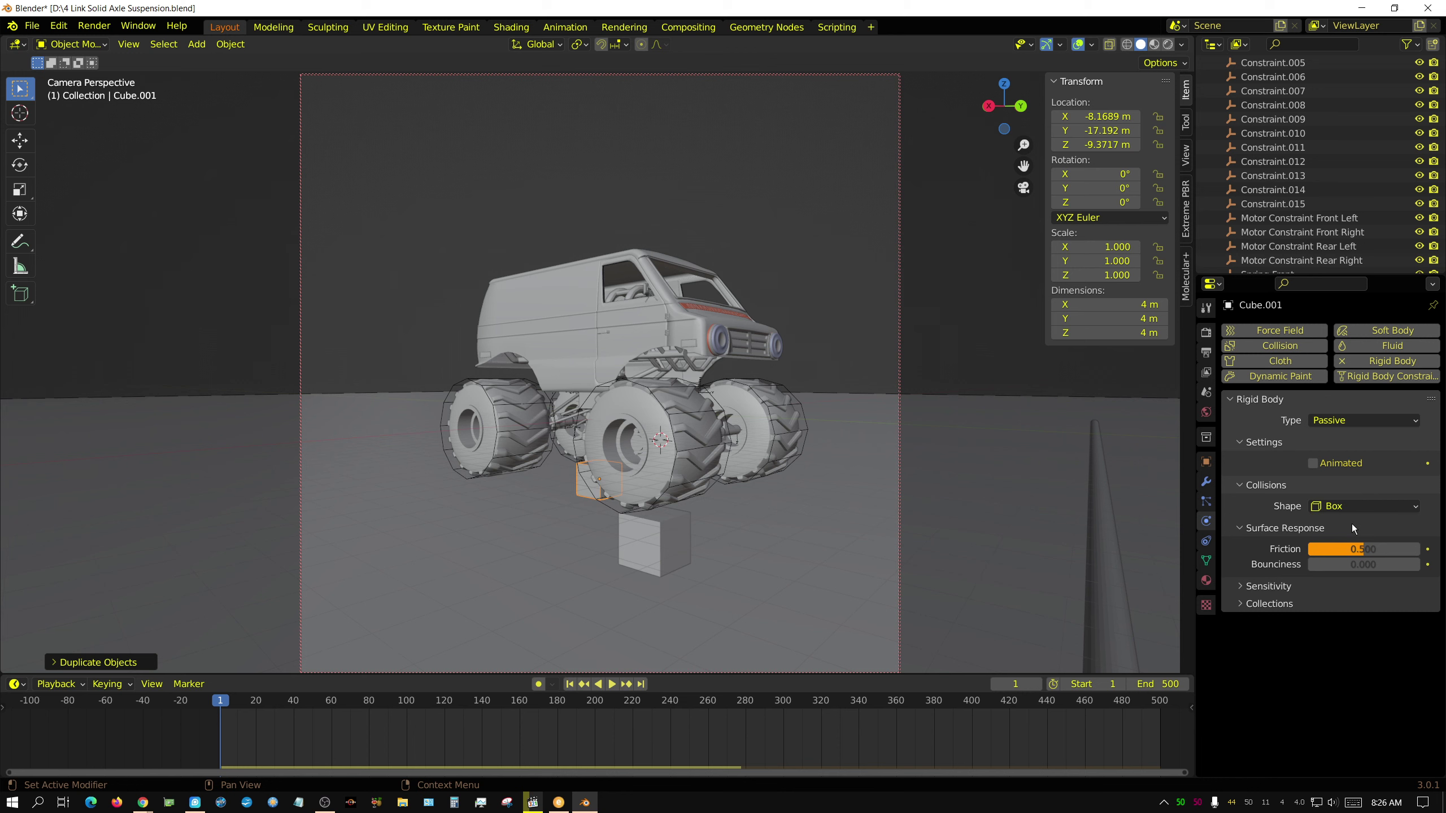
left_click(639, 549)
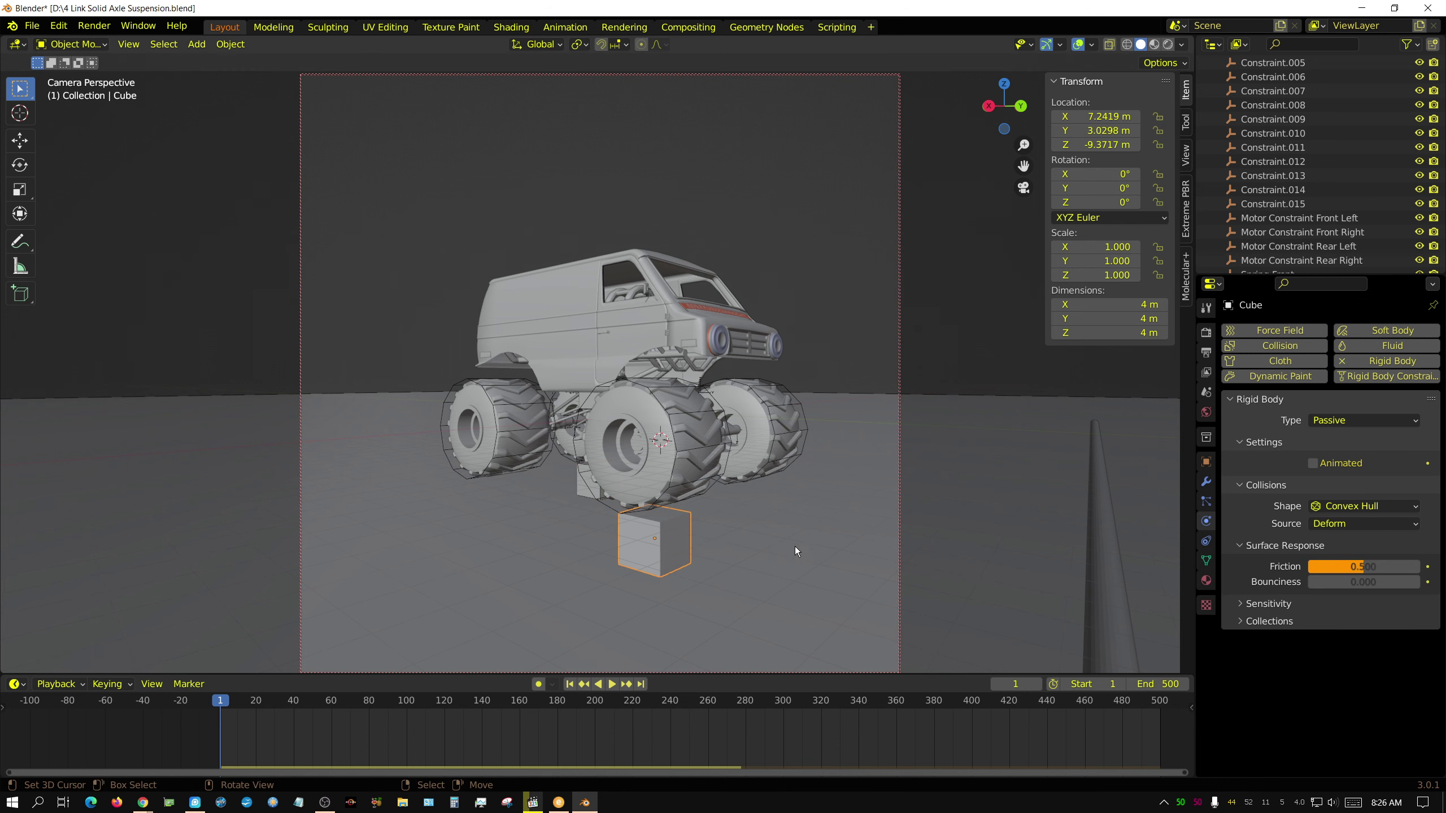
left_click(1346, 504)
left_click(1338, 523)
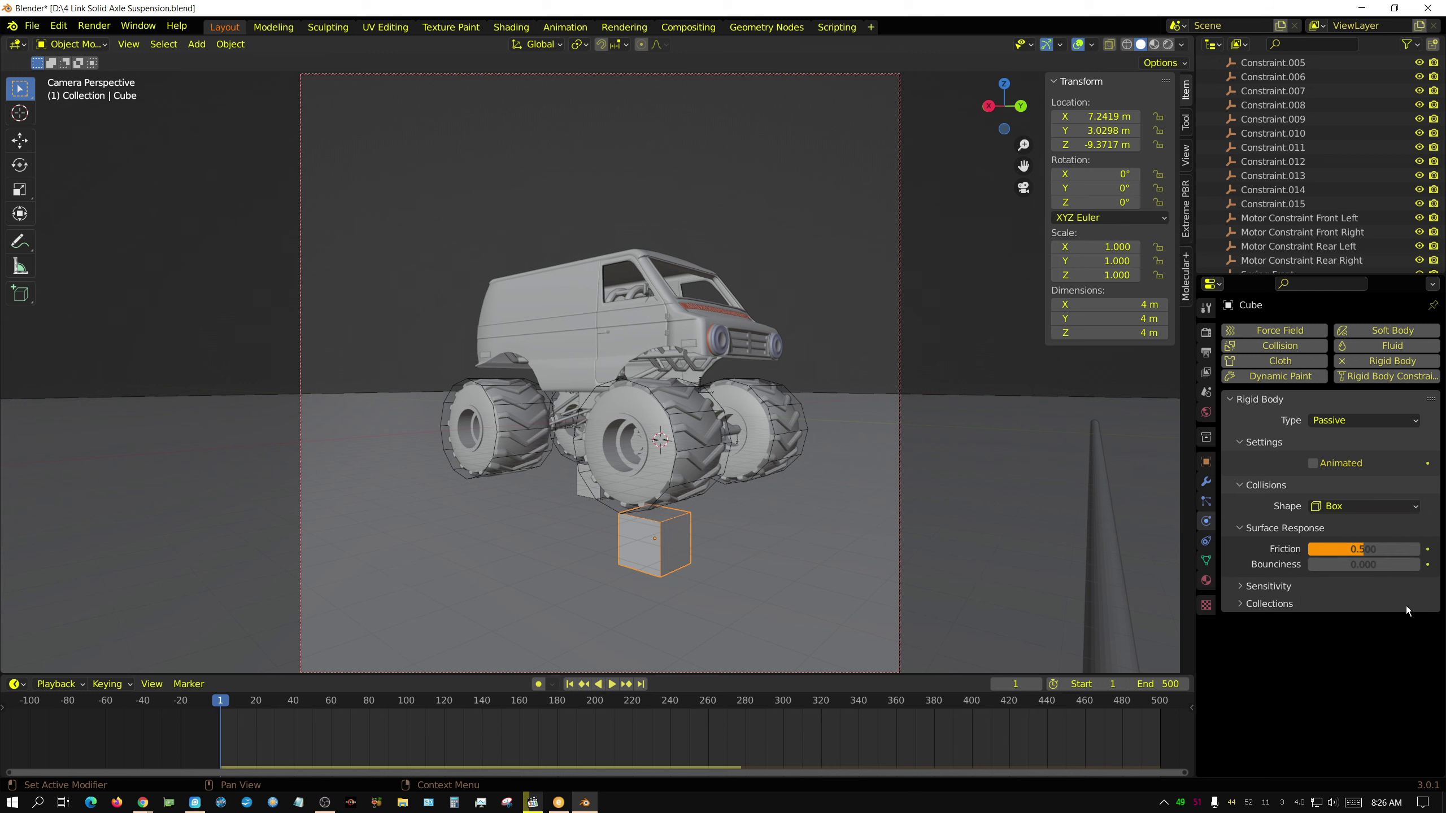
Raise the lower Cube's friction to 1.0, then reselect Cube.001
left_click(1363, 553)
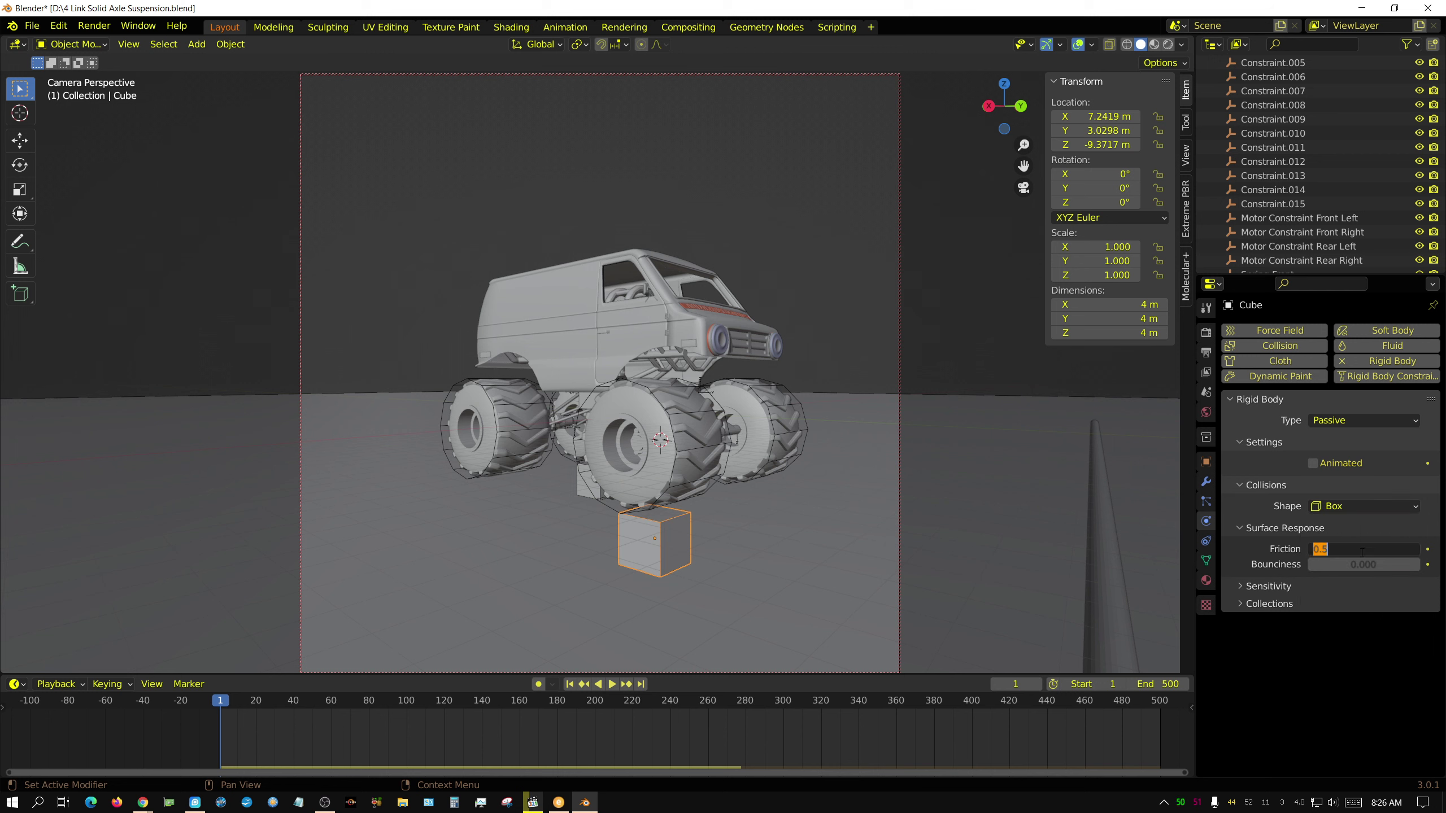
key("Return")
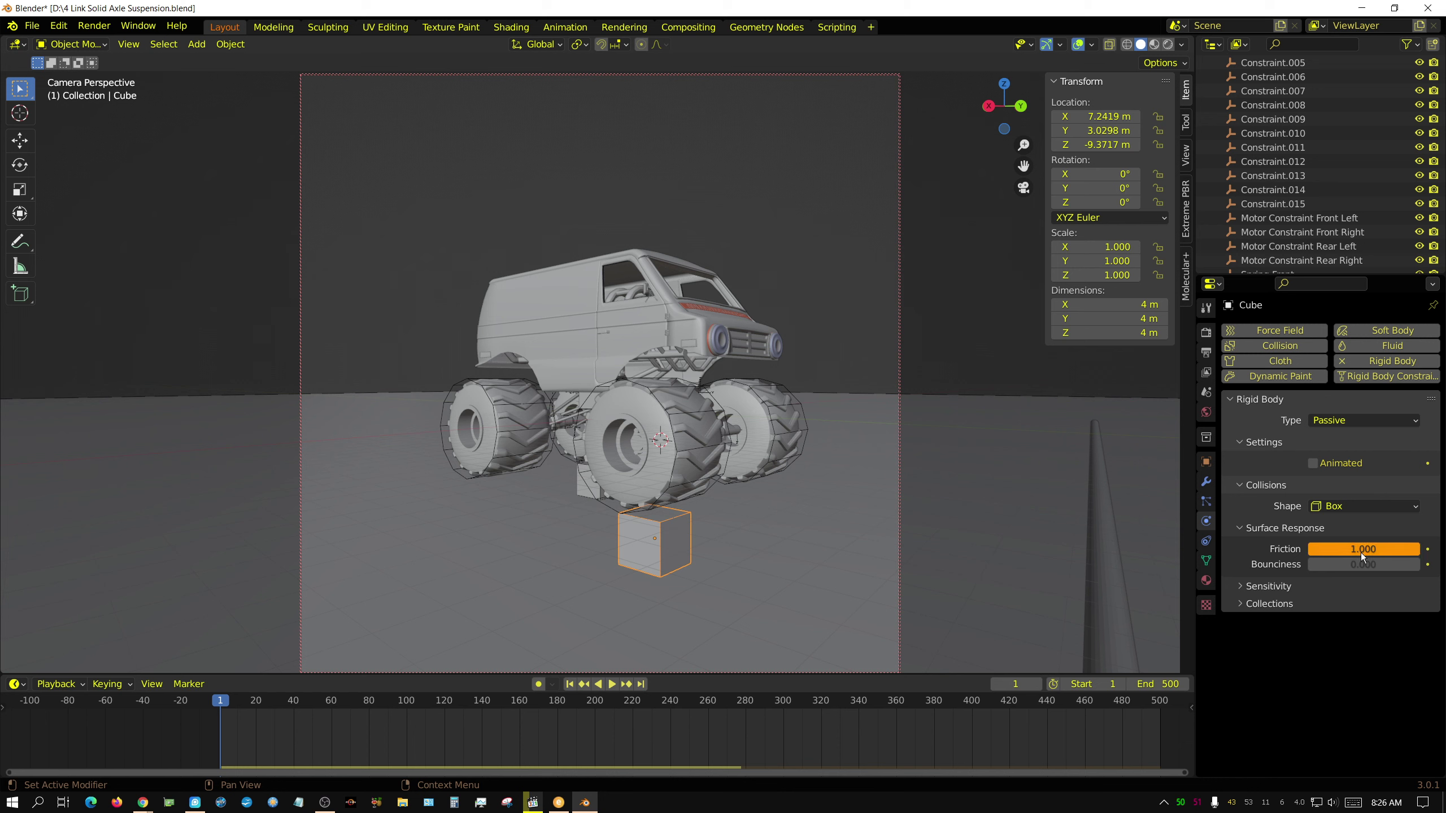
left_click(581, 490)
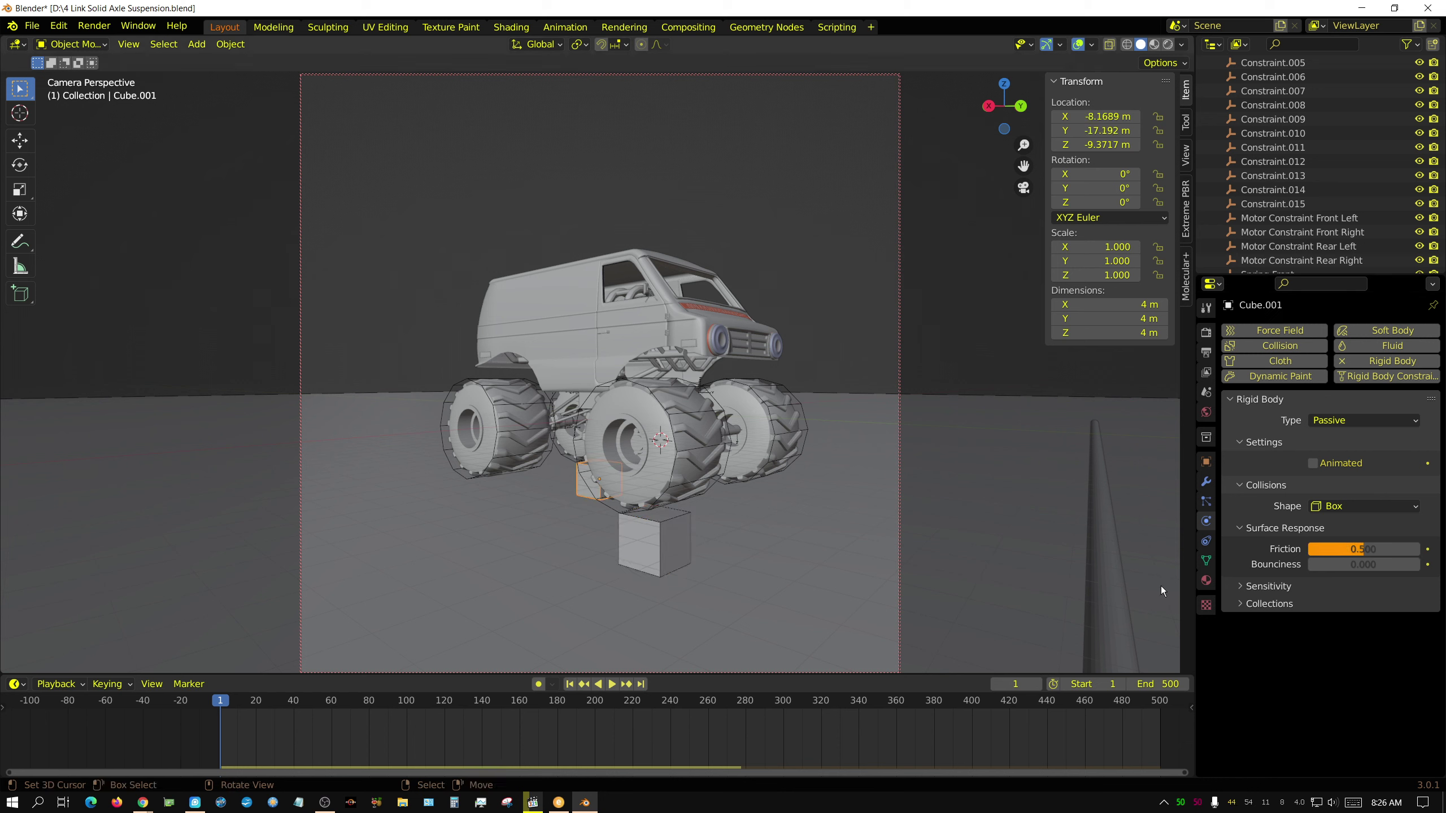
Set Cube.001's friction to 1.0, then play the simulation and orbit around the truck crossing the boxes
left_click(1369, 552)
left_click(614, 683)
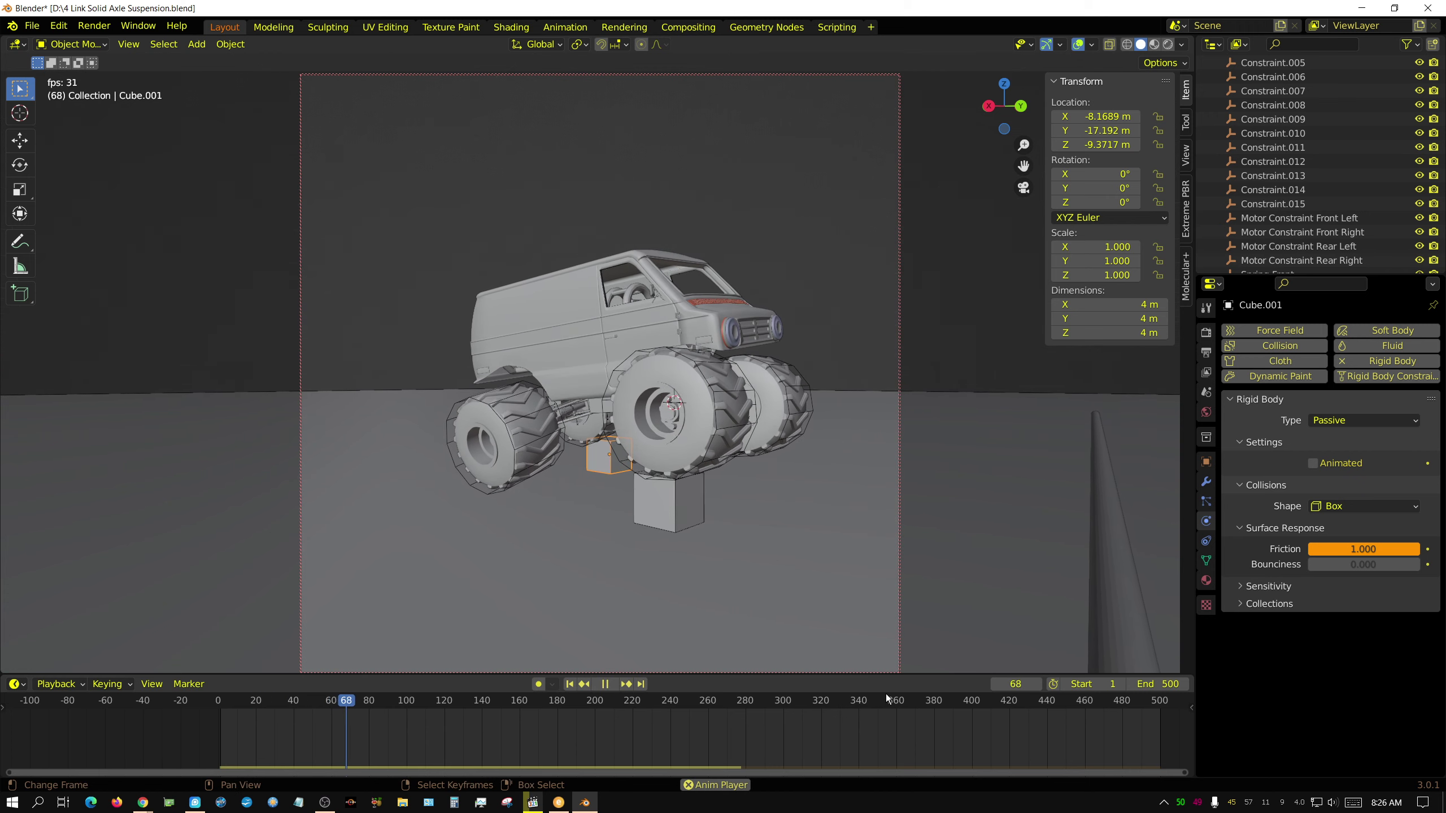
key("KP_7")
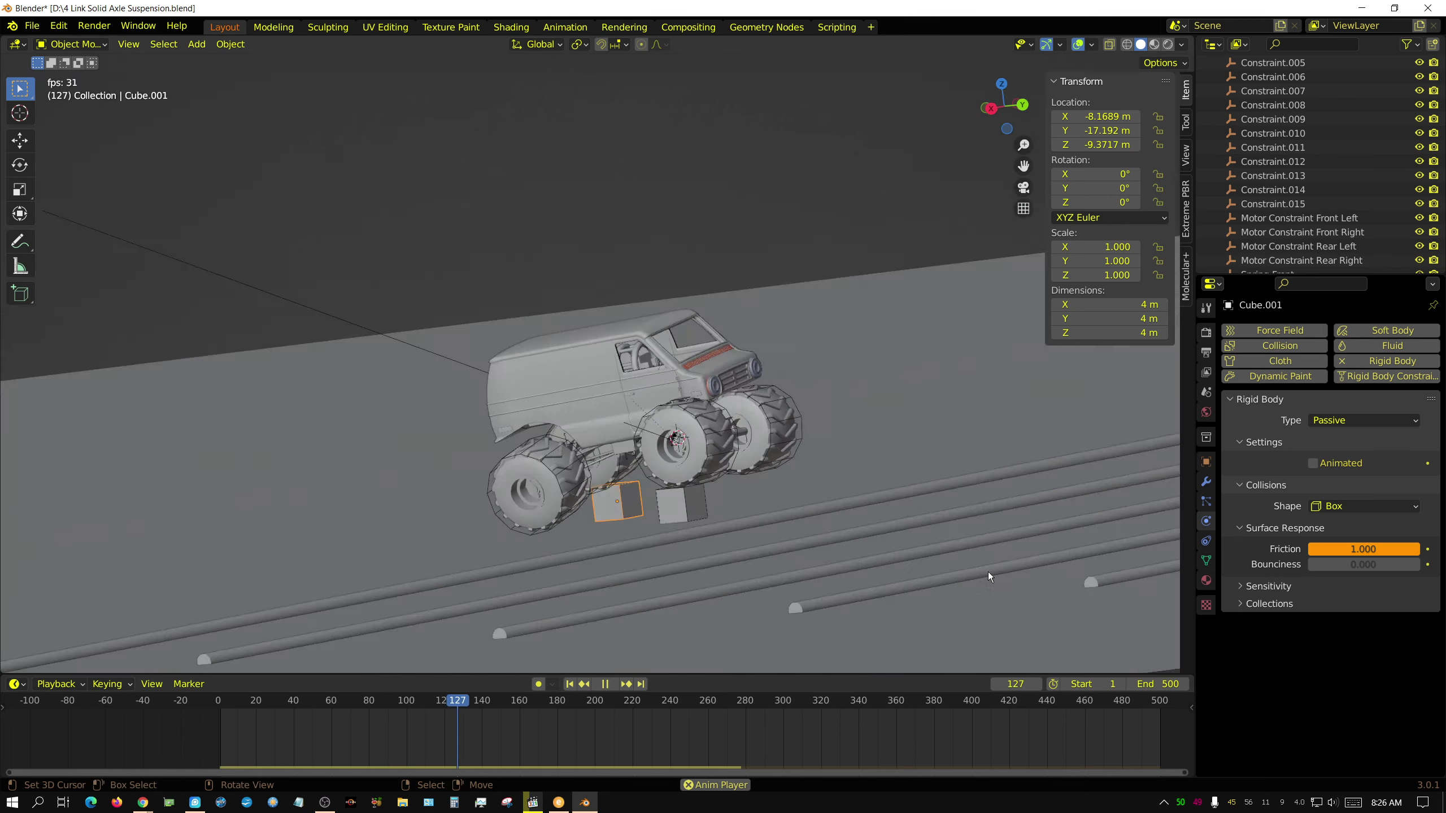
middle_click_drag(694, 416, 366, 261)
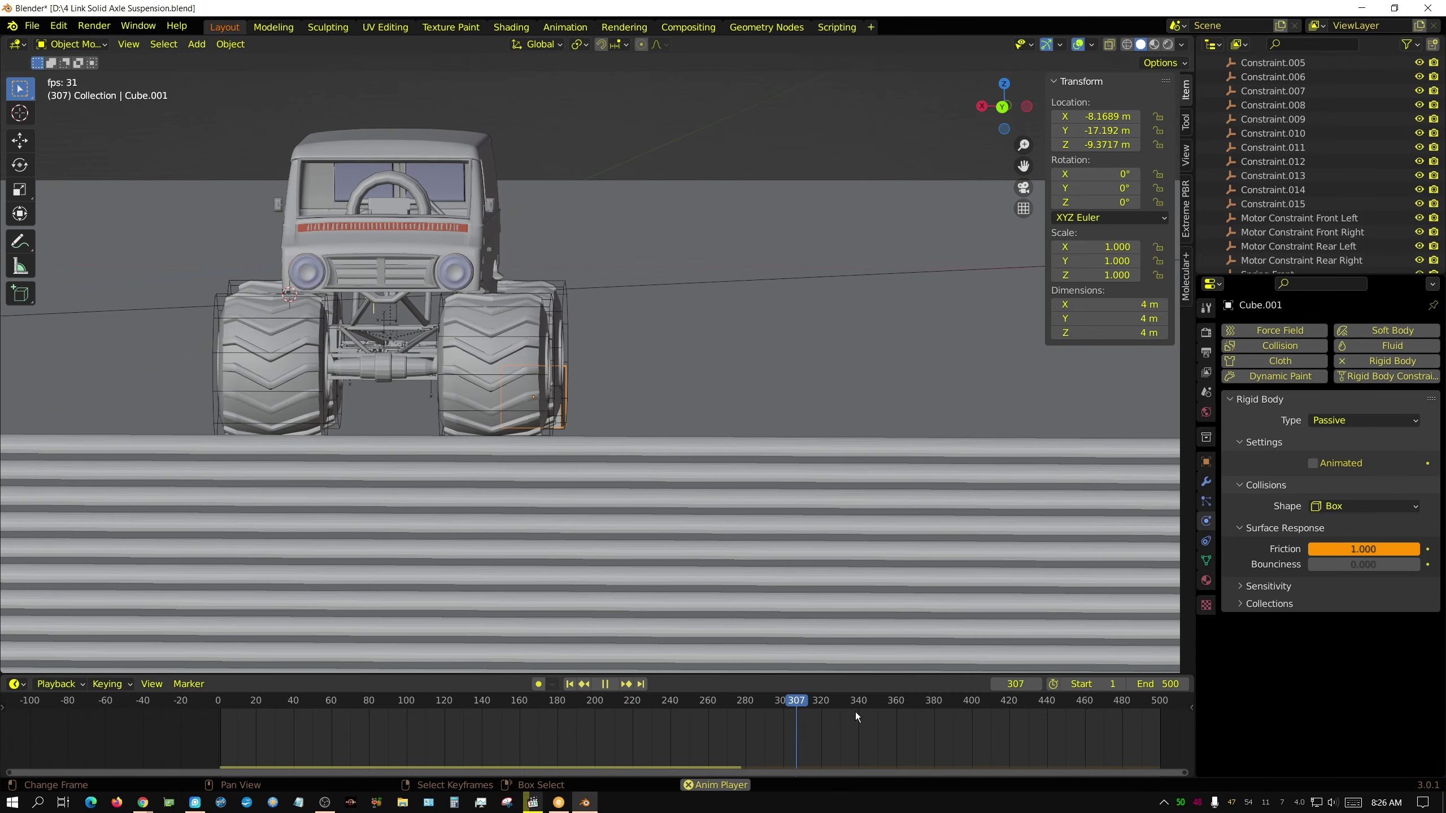
Stop playback at frame 1 and set Spring Front's Angular Y Stiffness to 250000
left_click(605, 684)
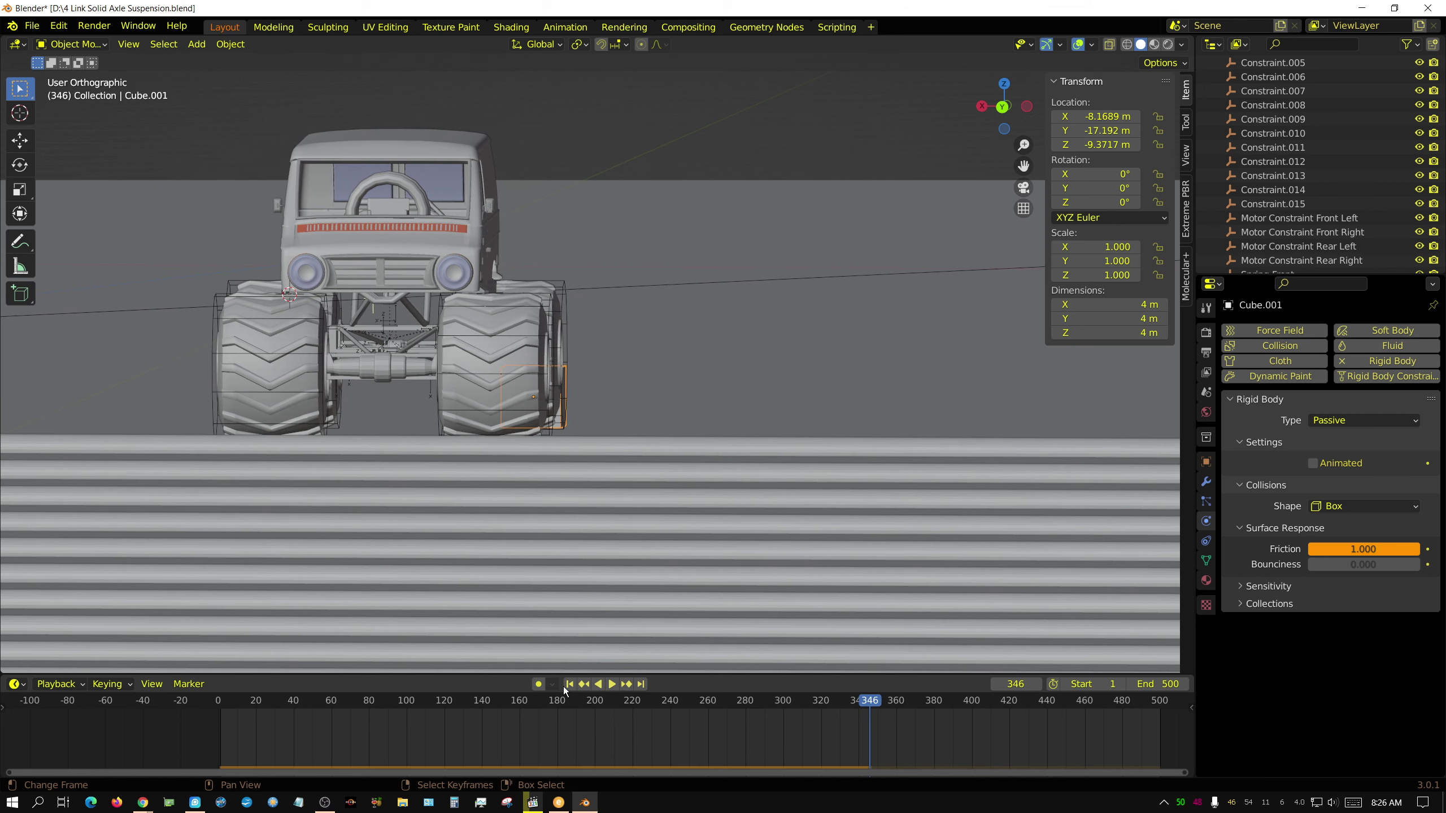
left_click(567, 686)
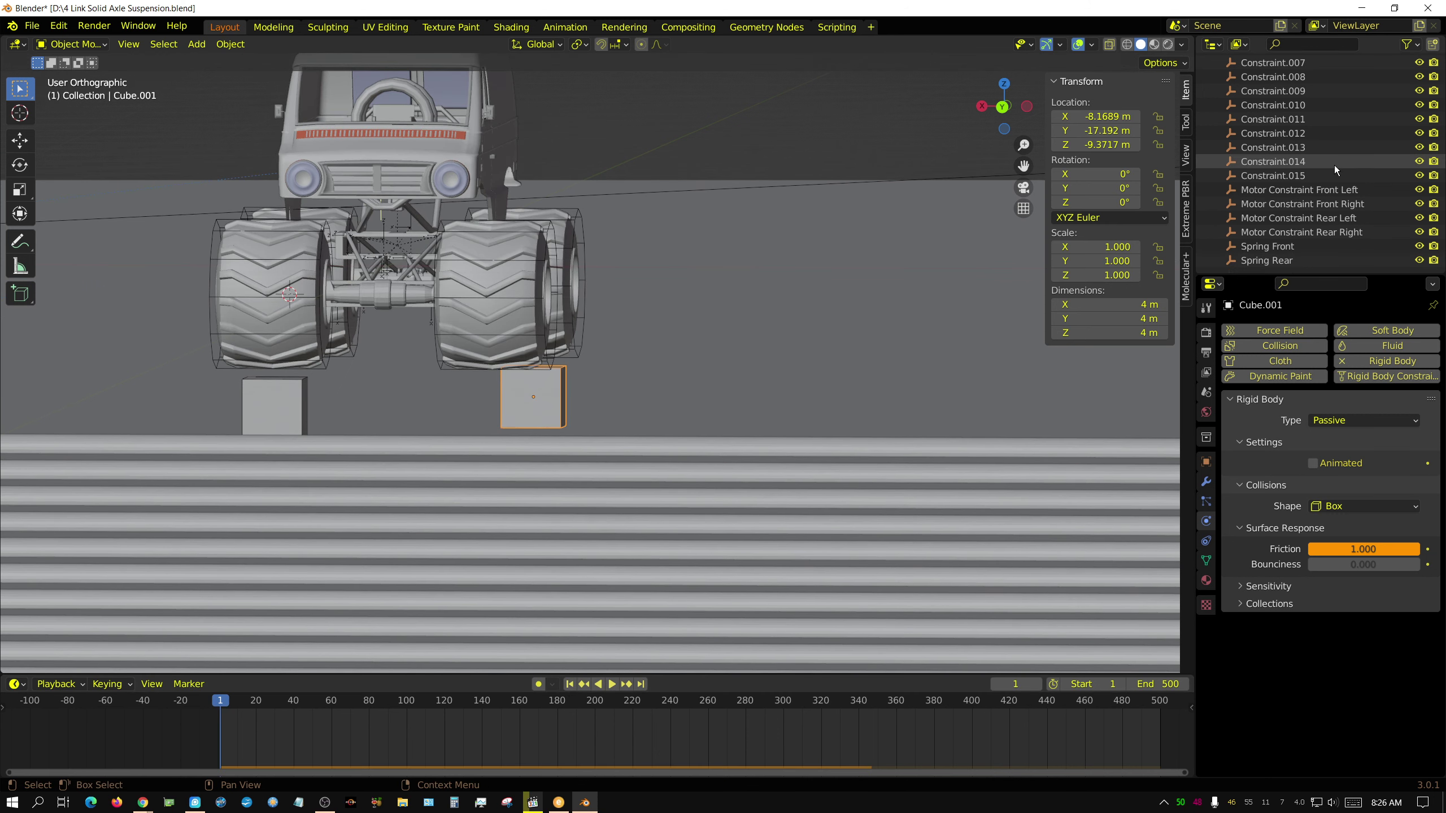
scroll(1334, 165, "down", 2)
left_click(1275, 246)
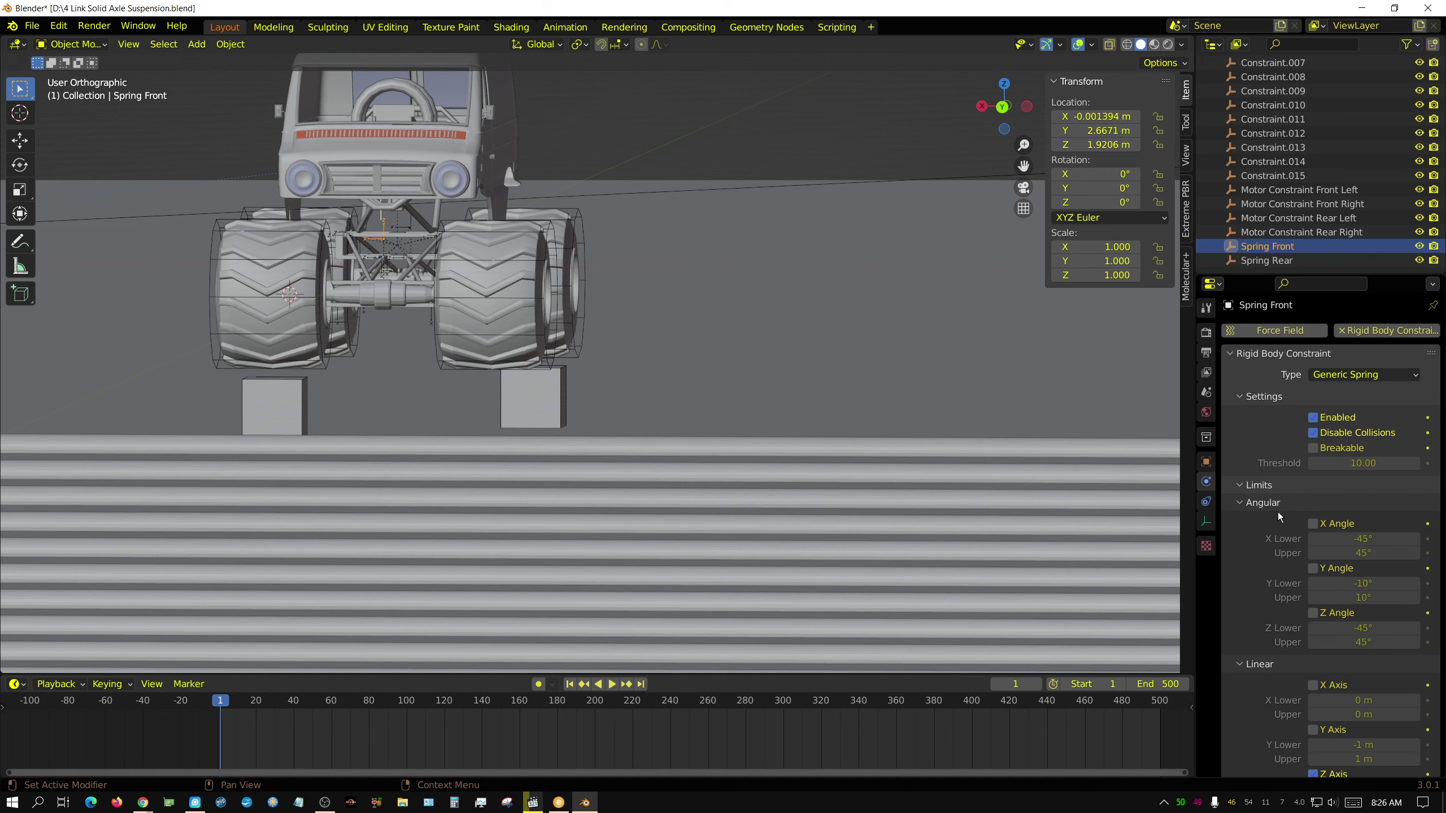
key("KP_3")
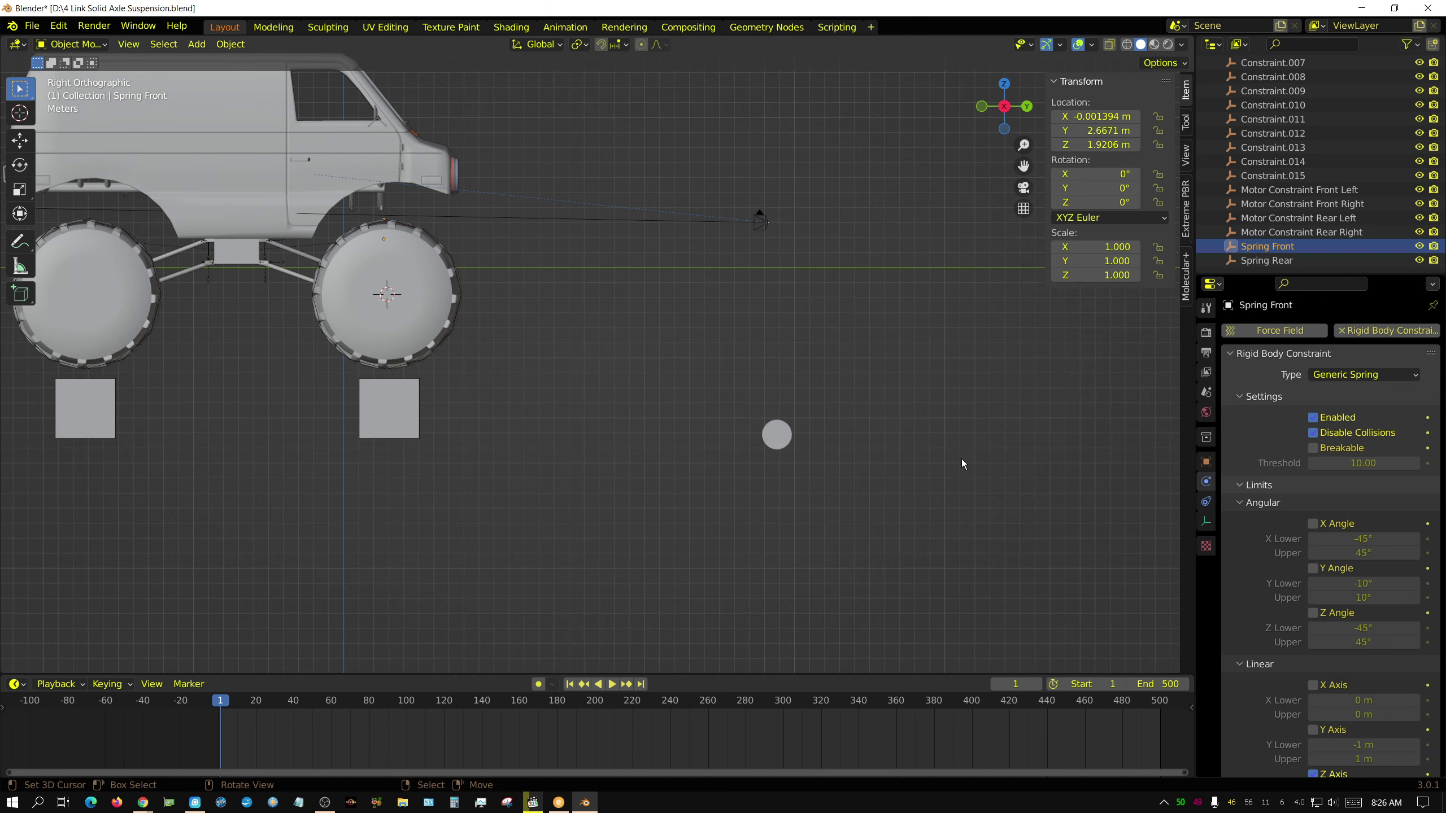
key("KP_1")
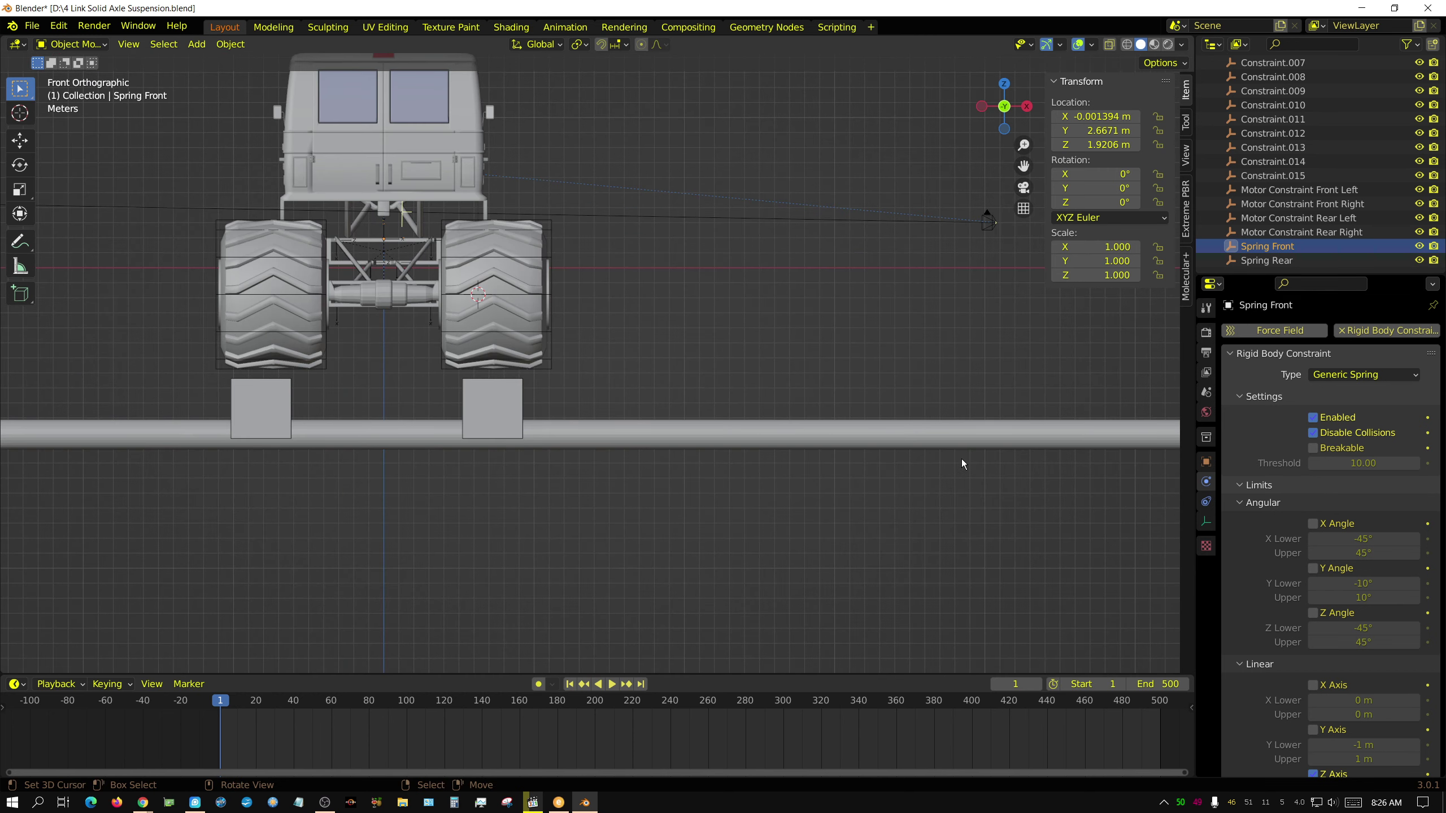
scroll(1339, 591, "down", 10)
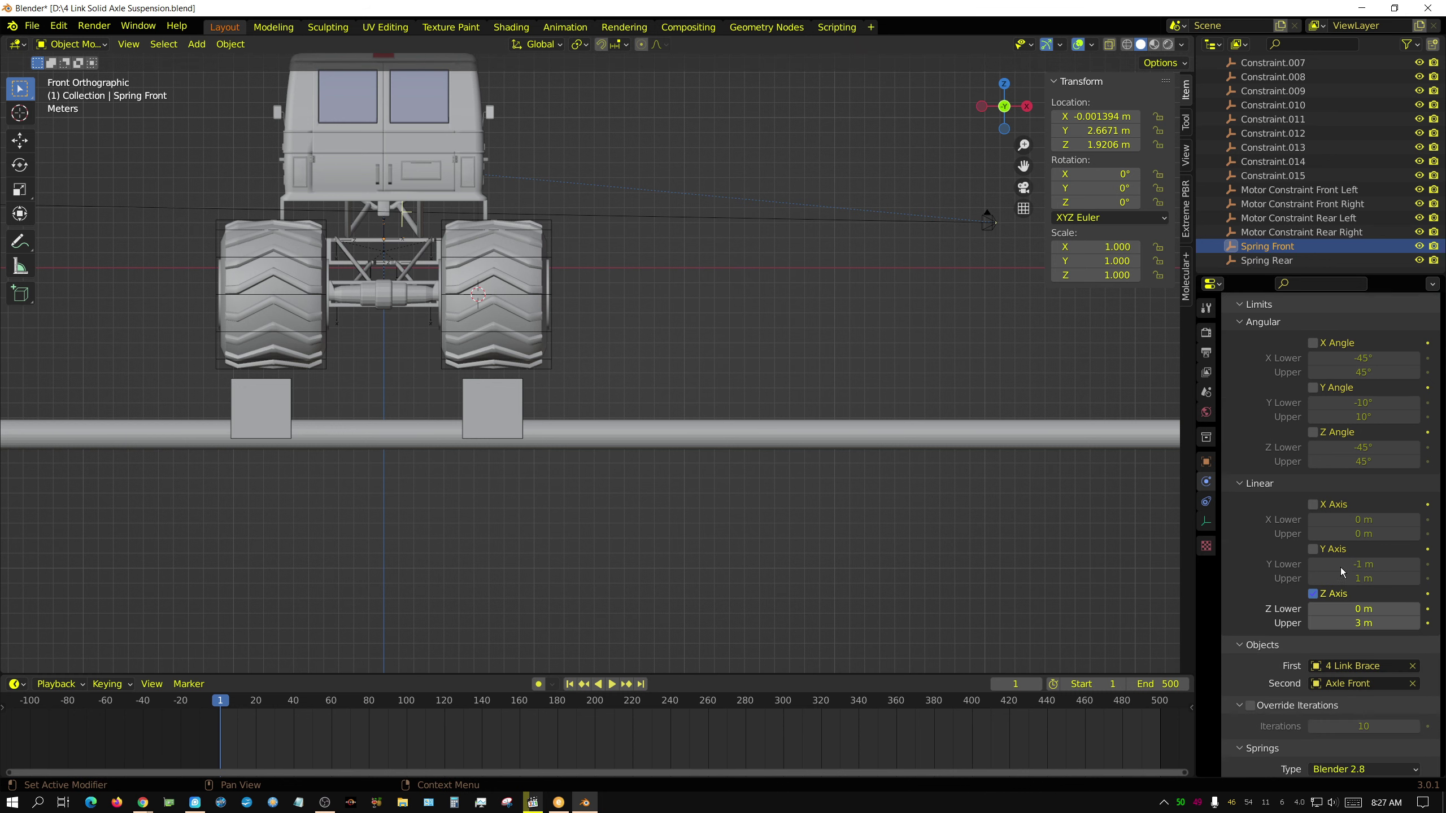
scroll(1366, 564, "down", 8)
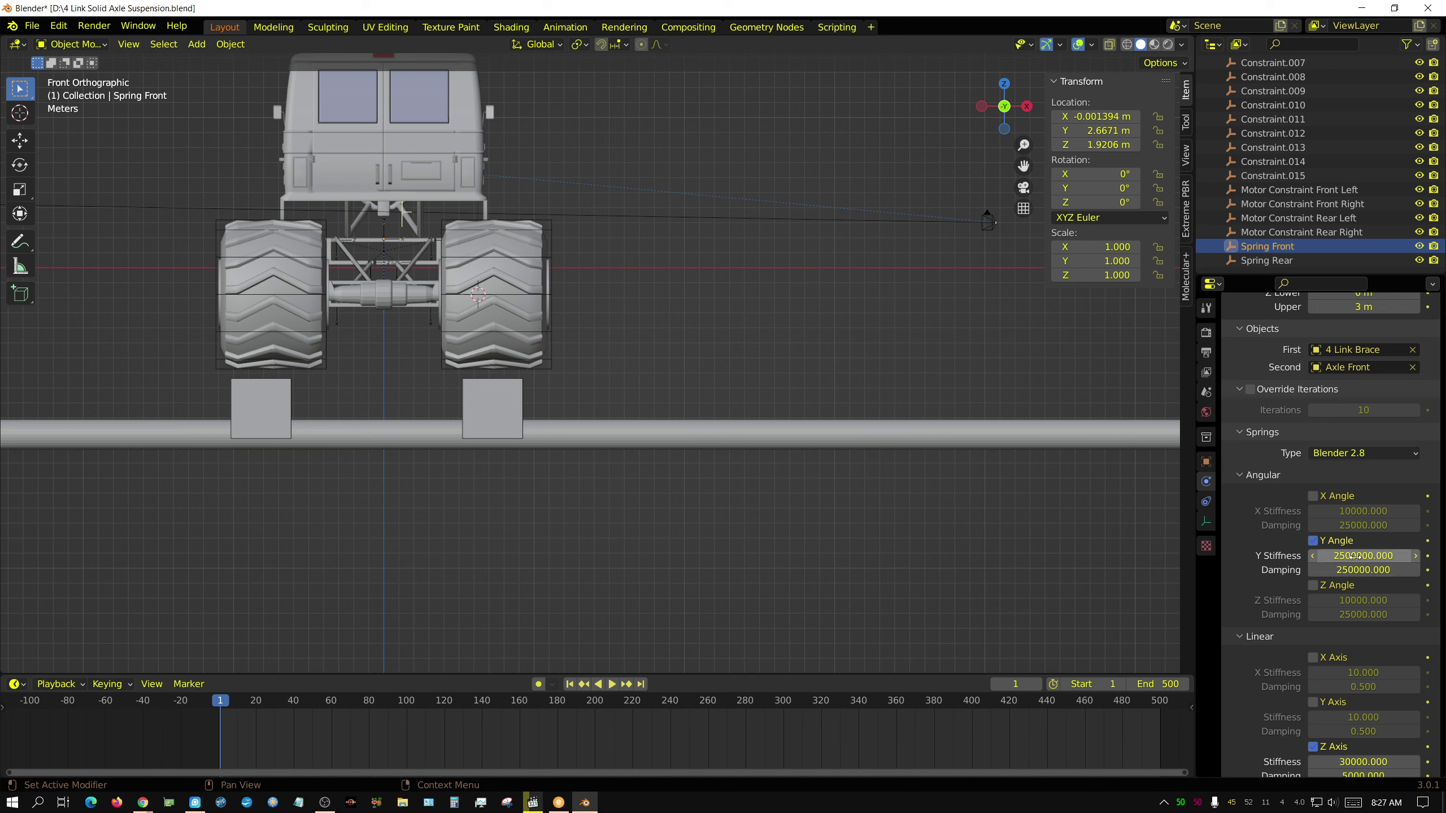
left_click(1355, 555)
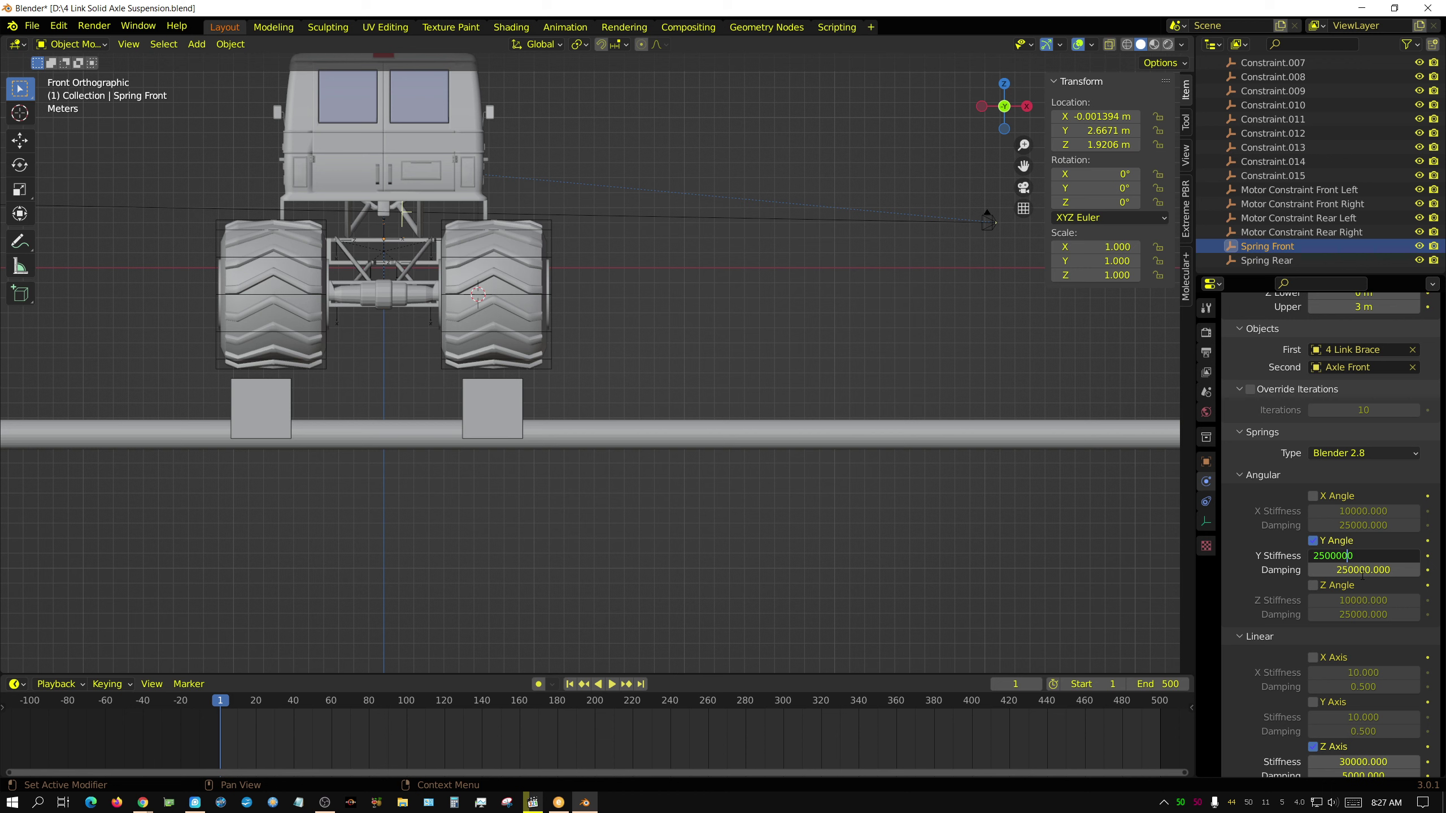
key("Return")
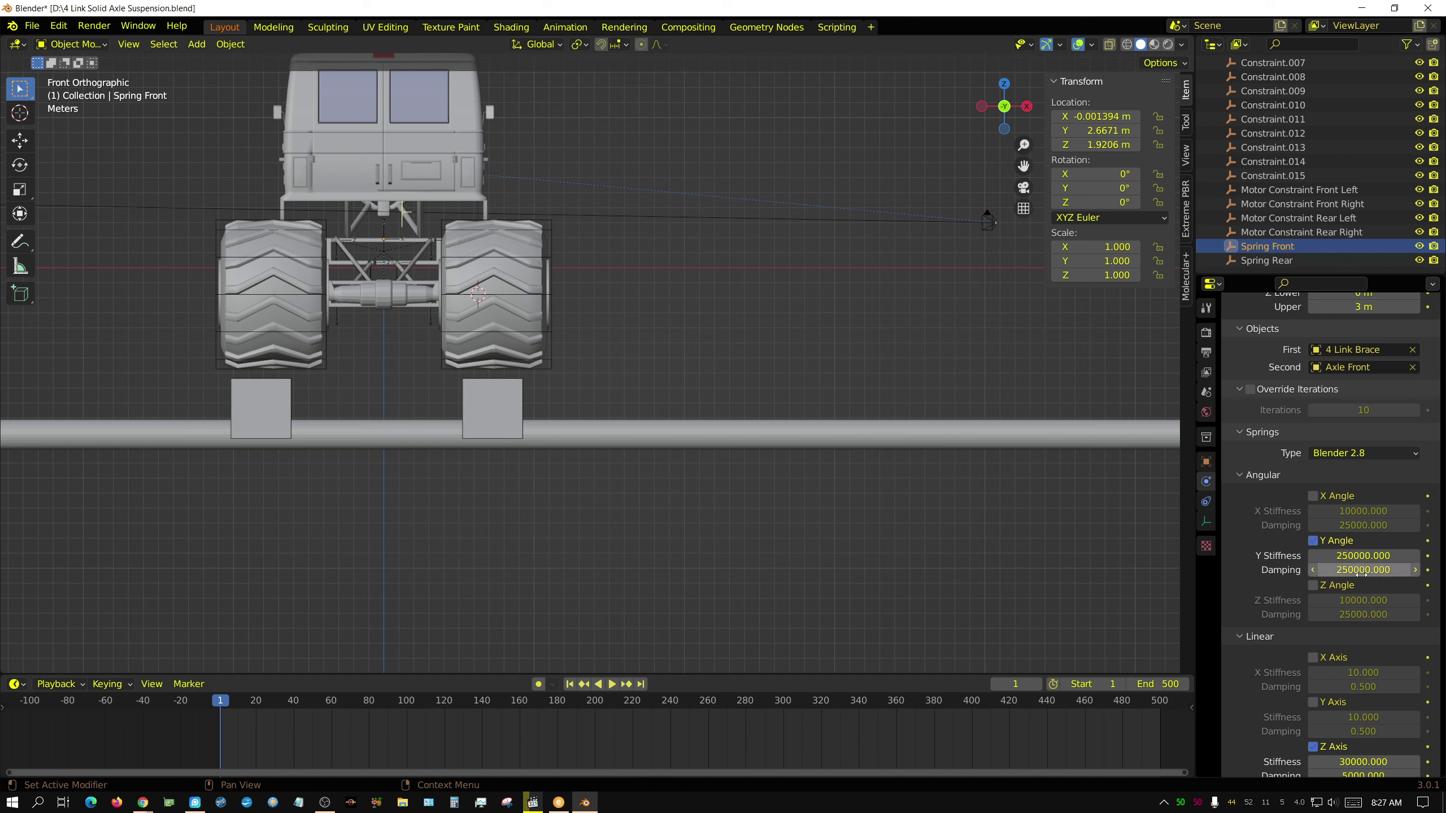
Set Spring Rear's Angular Y Stiffness to 250000 as well
left_click(1268, 262)
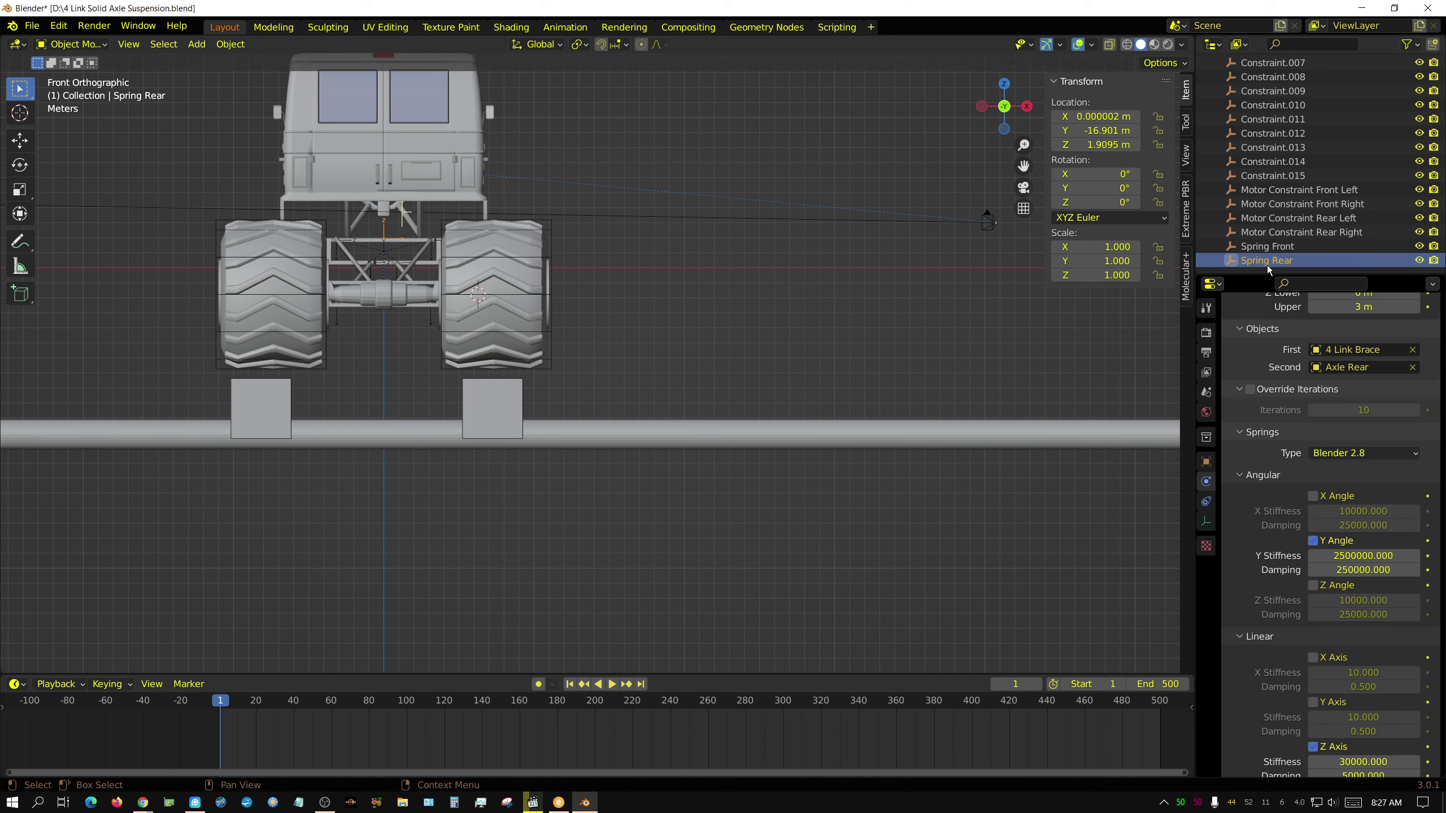
double_click(1363, 556)
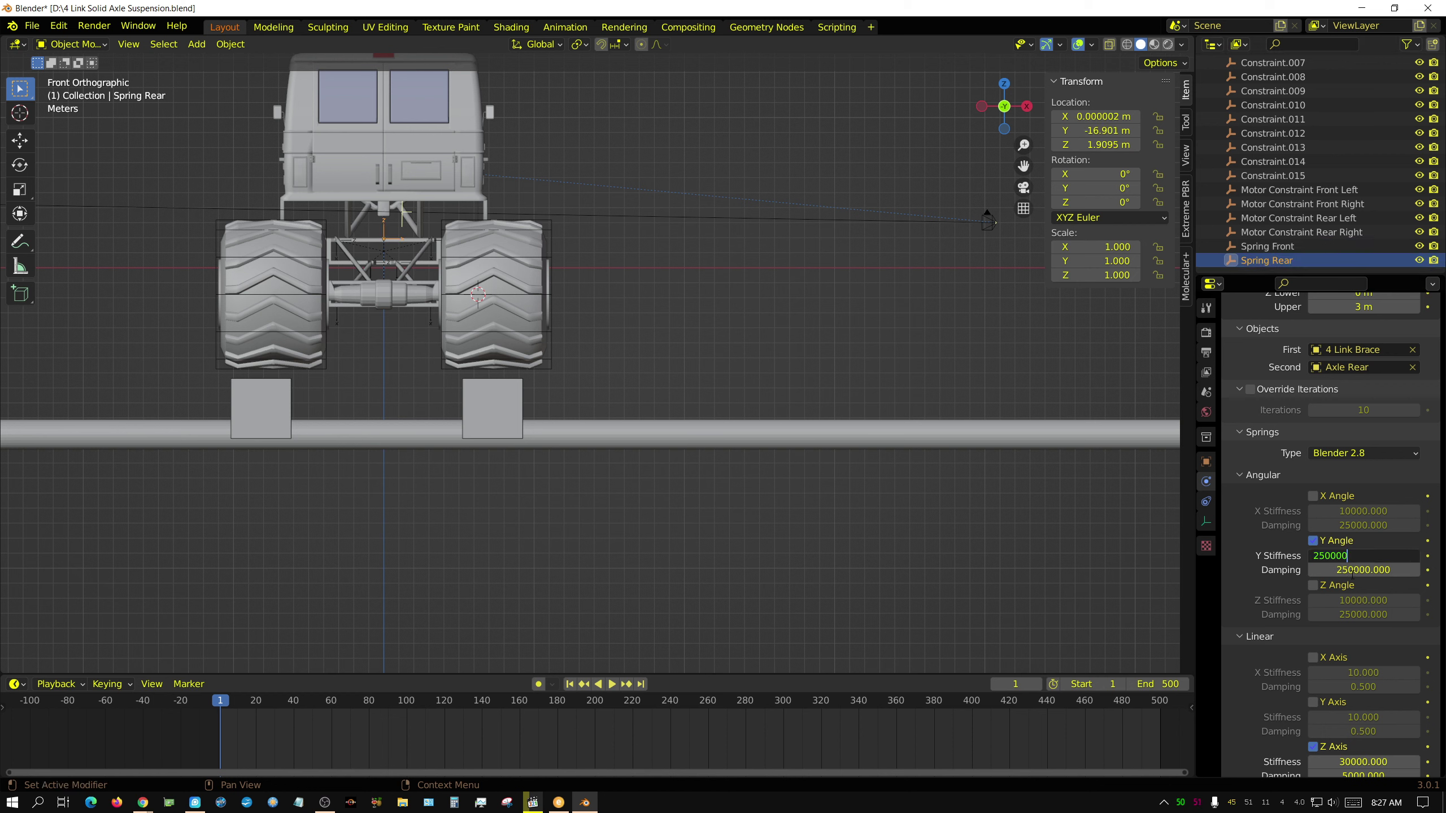
type("250000")
key("Return")
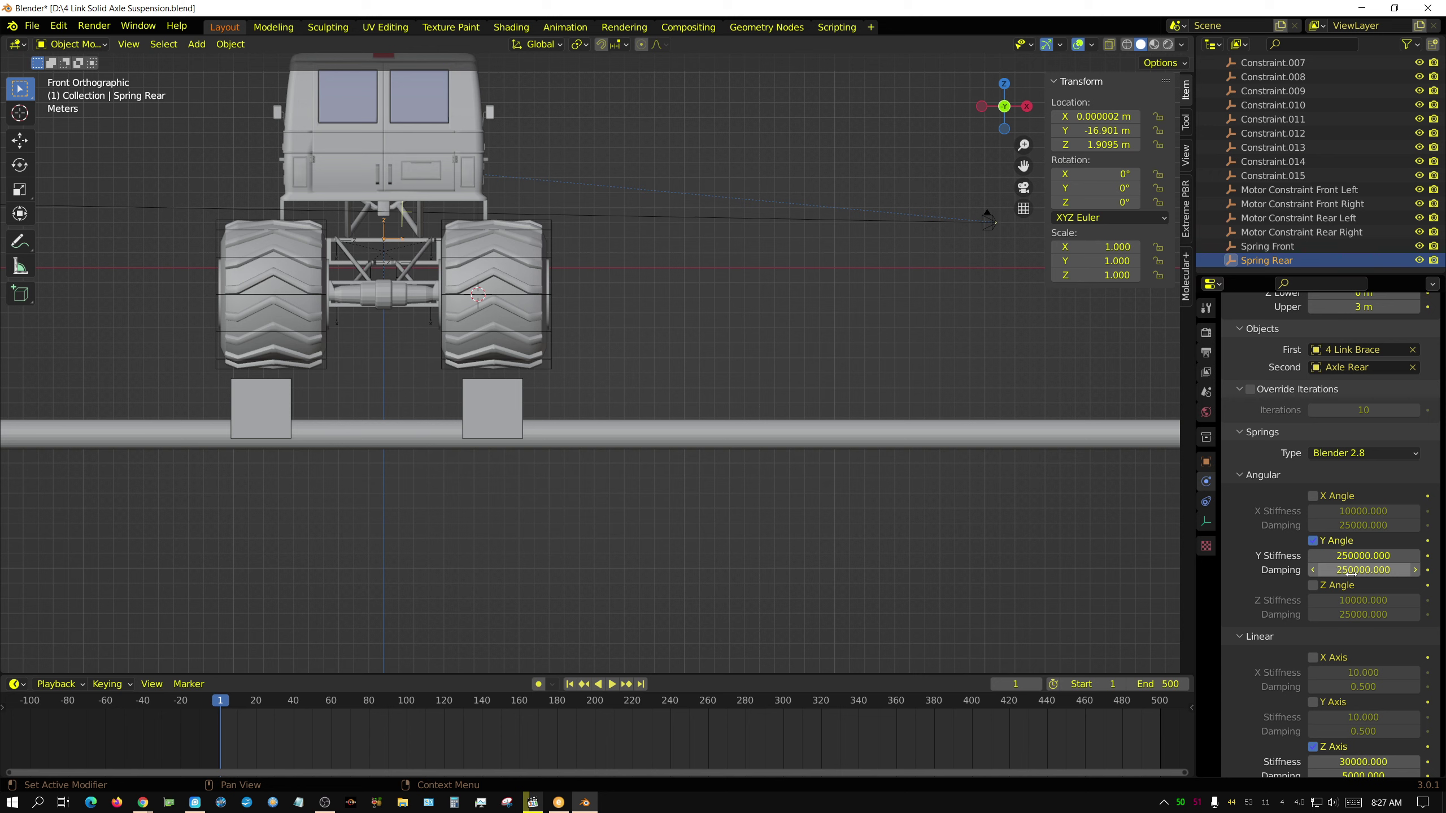
Play and stop the simulation, then set the timeline End frame to 100
left_click(611, 684)
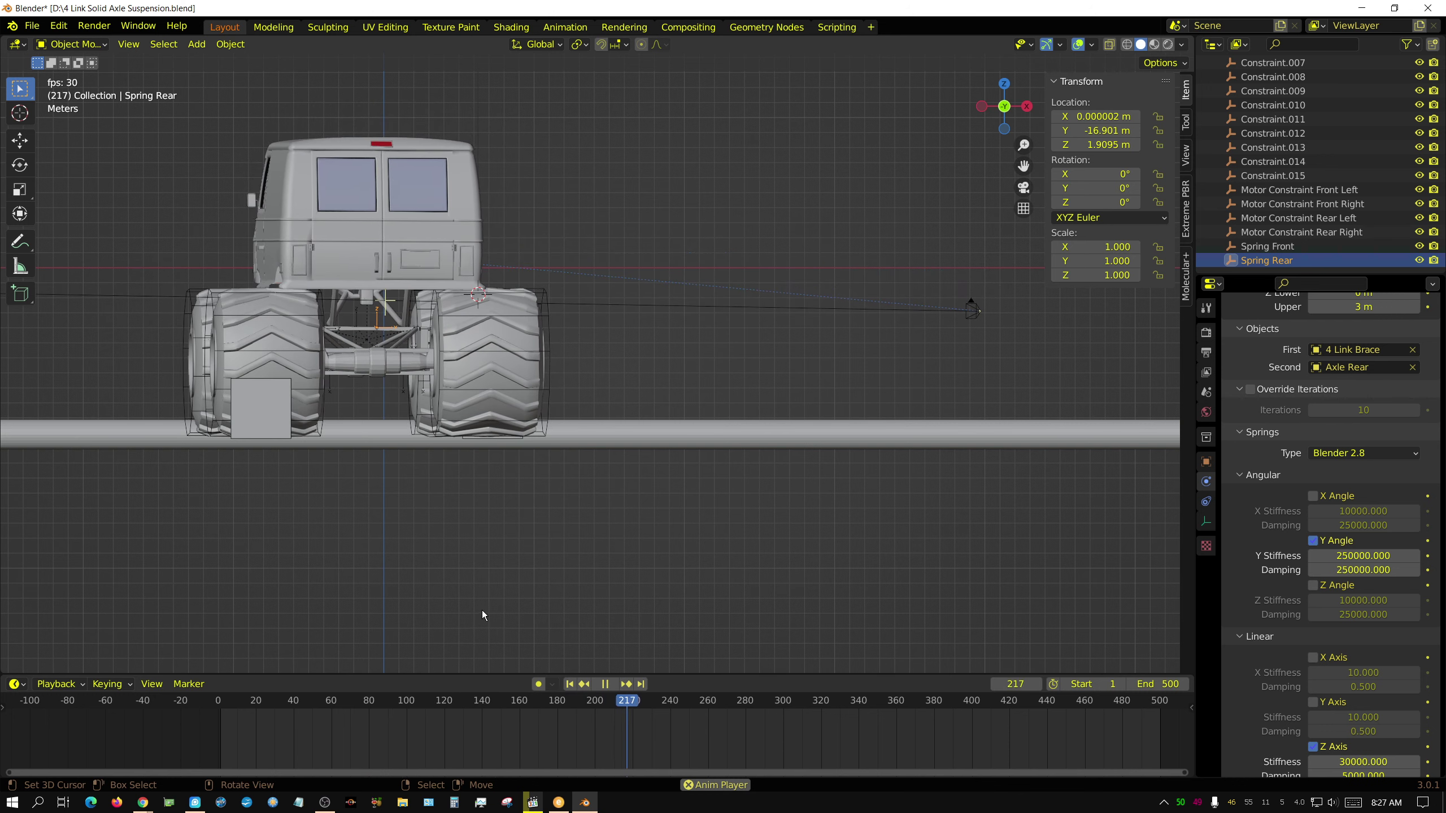
left_click(604, 684)
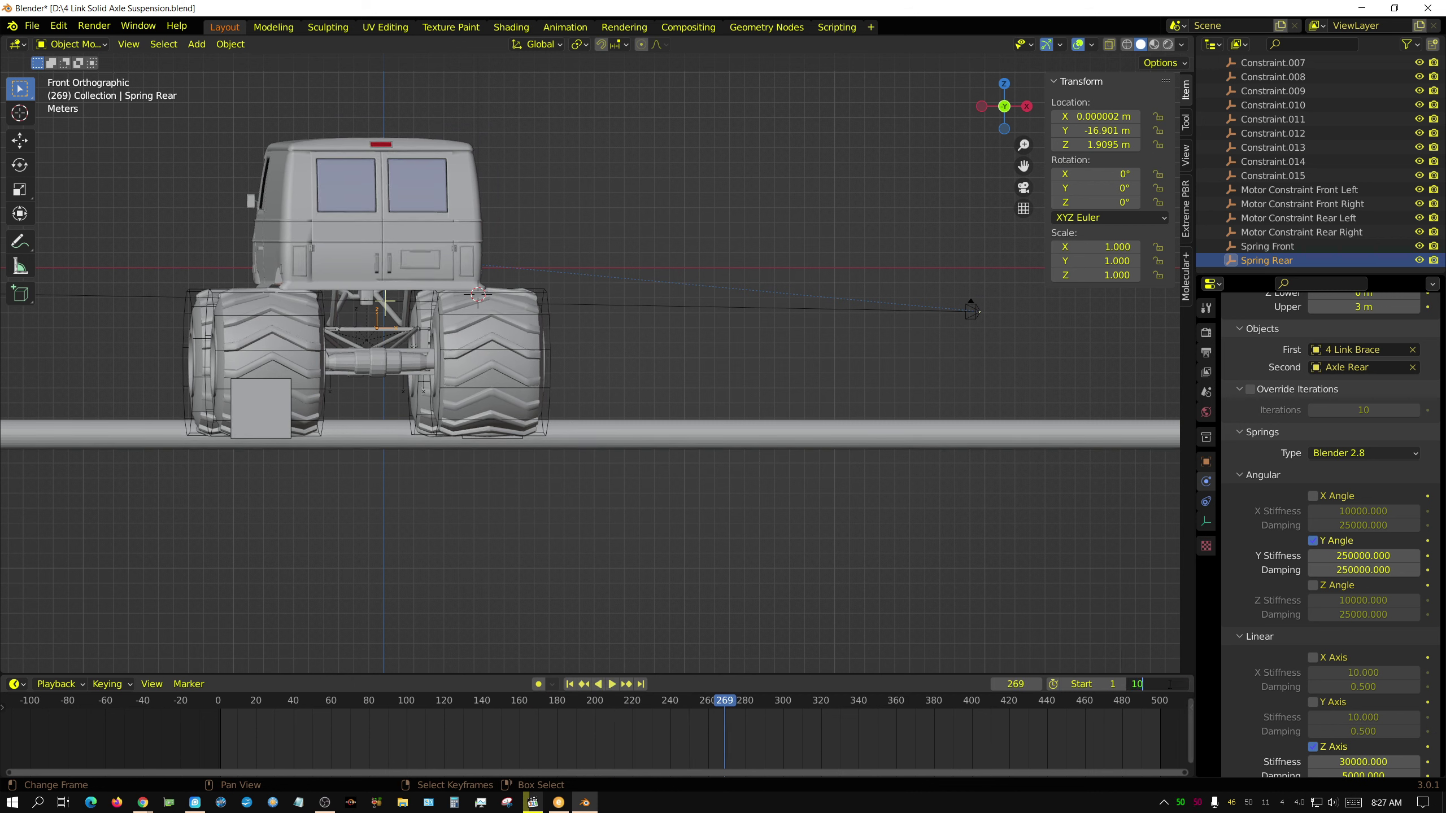
key("Return")
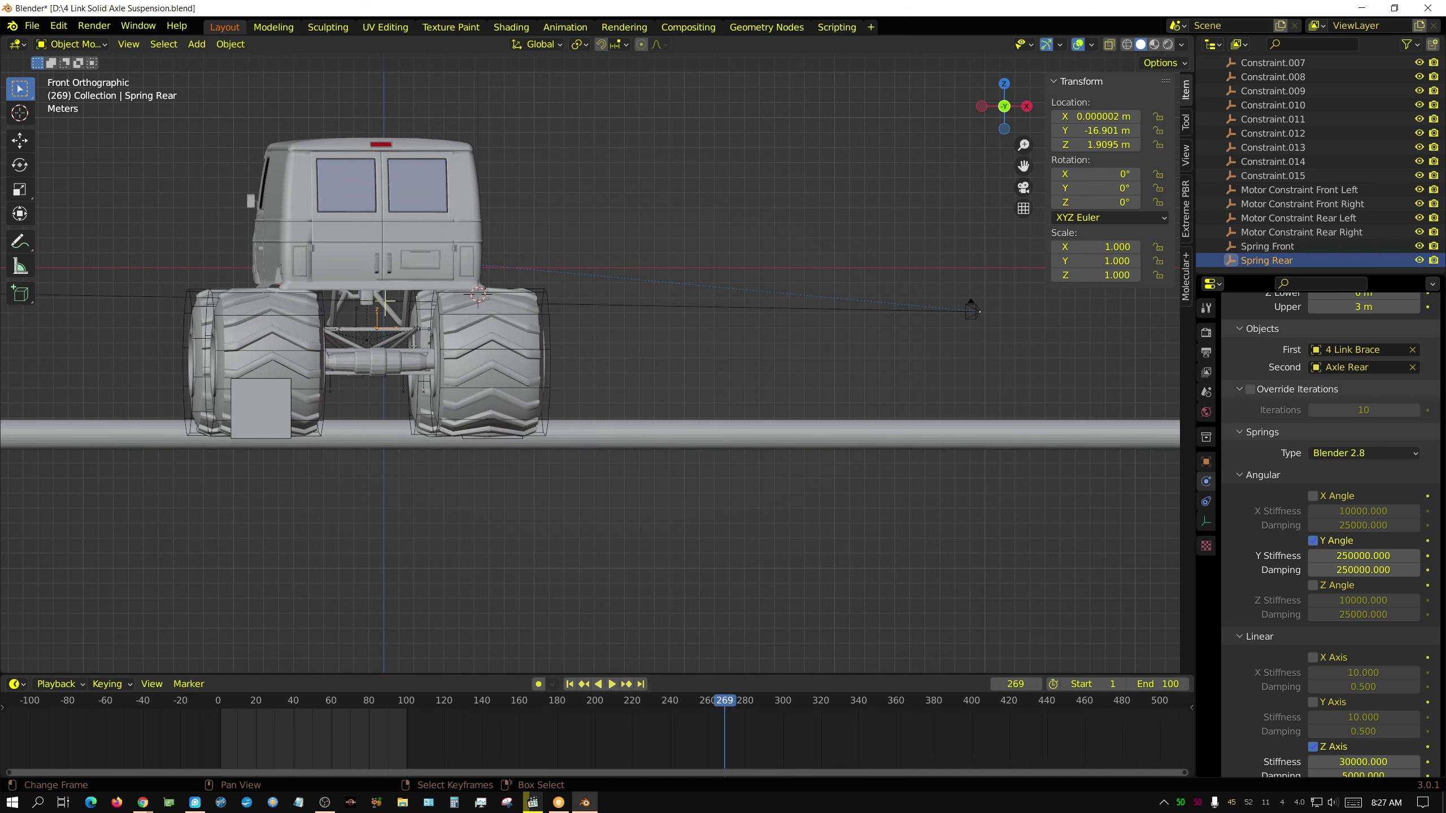
Replay the simulation from frame 1, following the truck from the front as it rocks over the boxes
left_click(570, 684)
key("space")
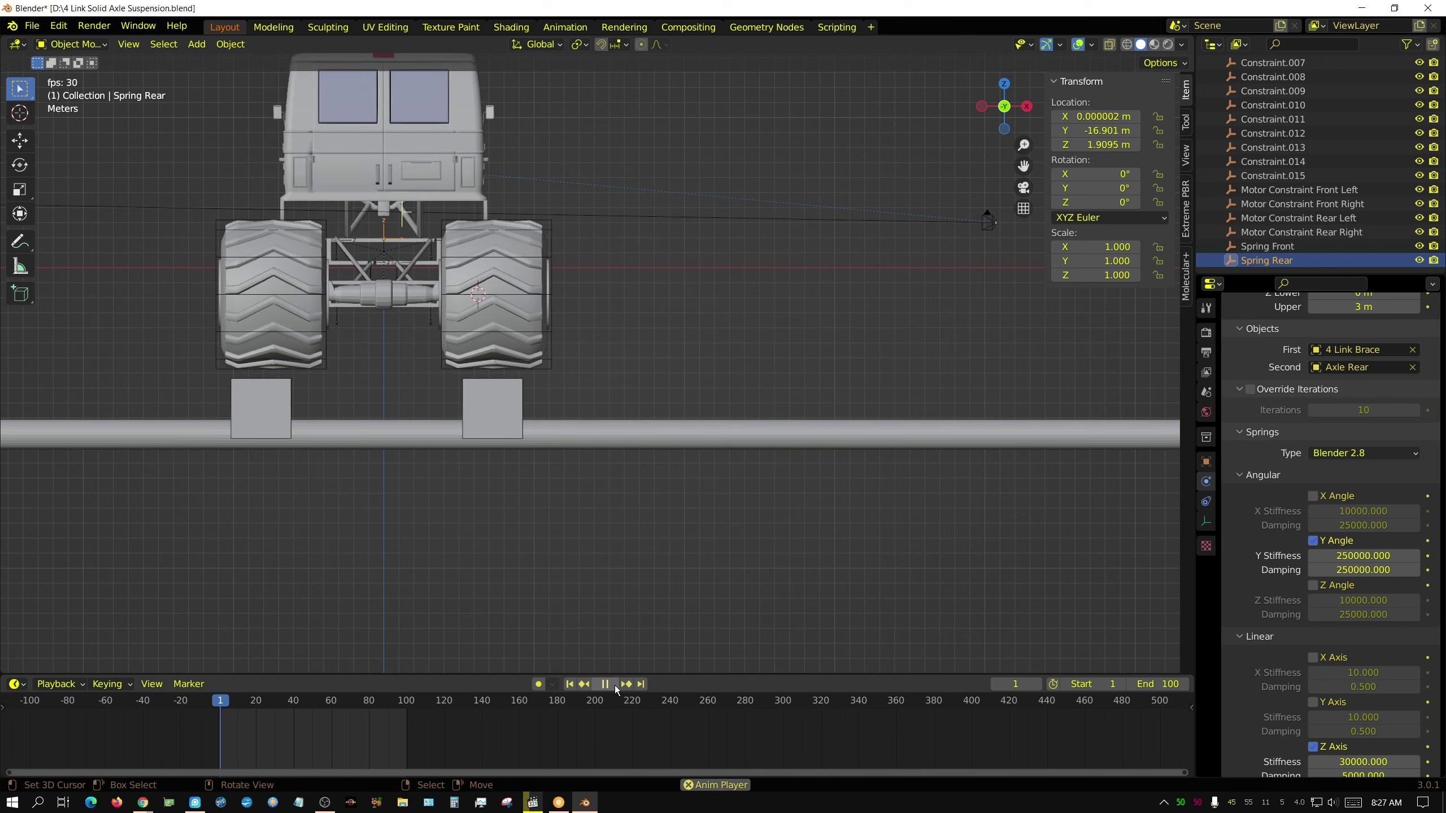
middle_click_drag(425, 513, 742, 552, "shift")
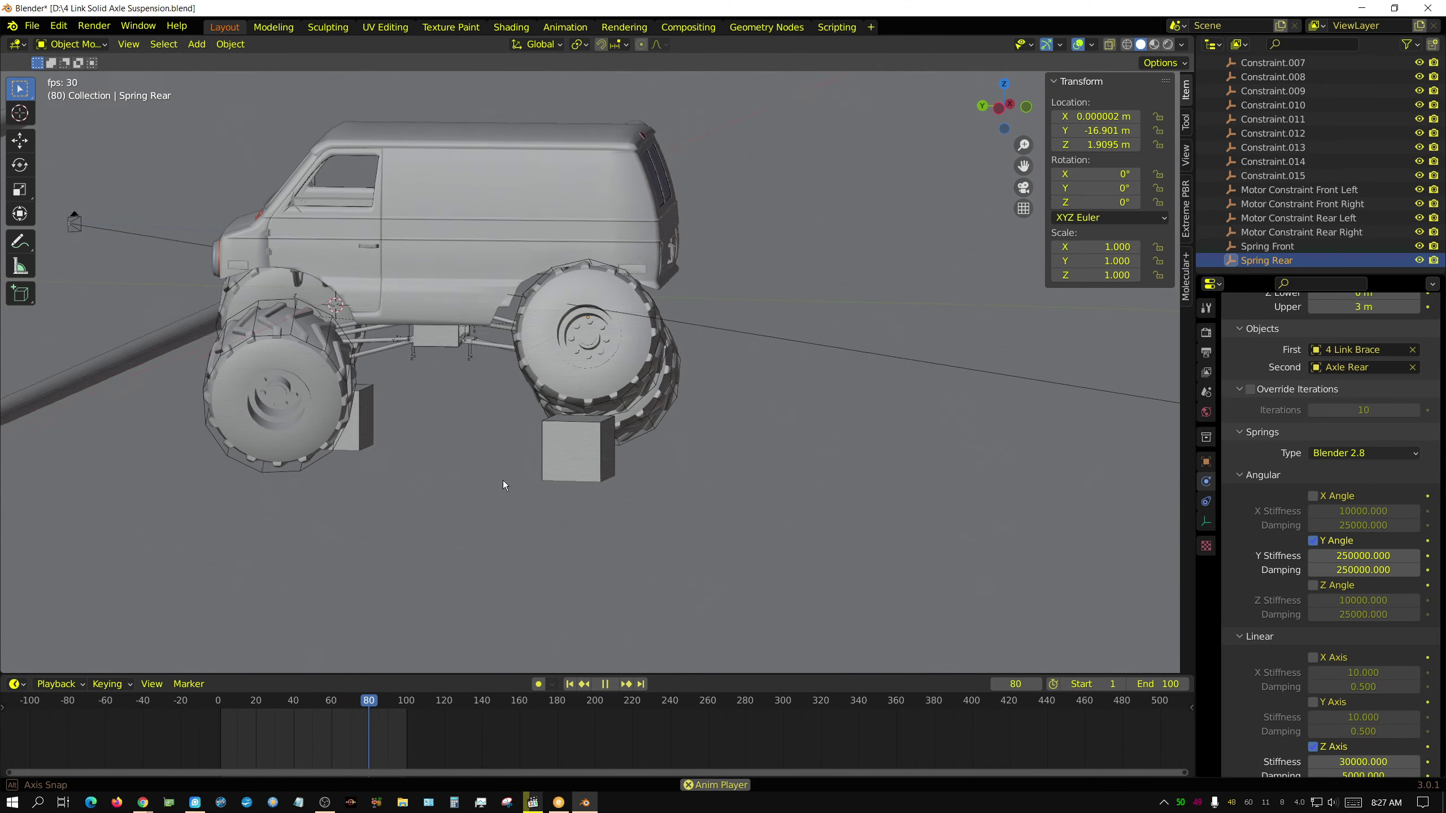
middle_click_drag(503, 480, 673, 479)
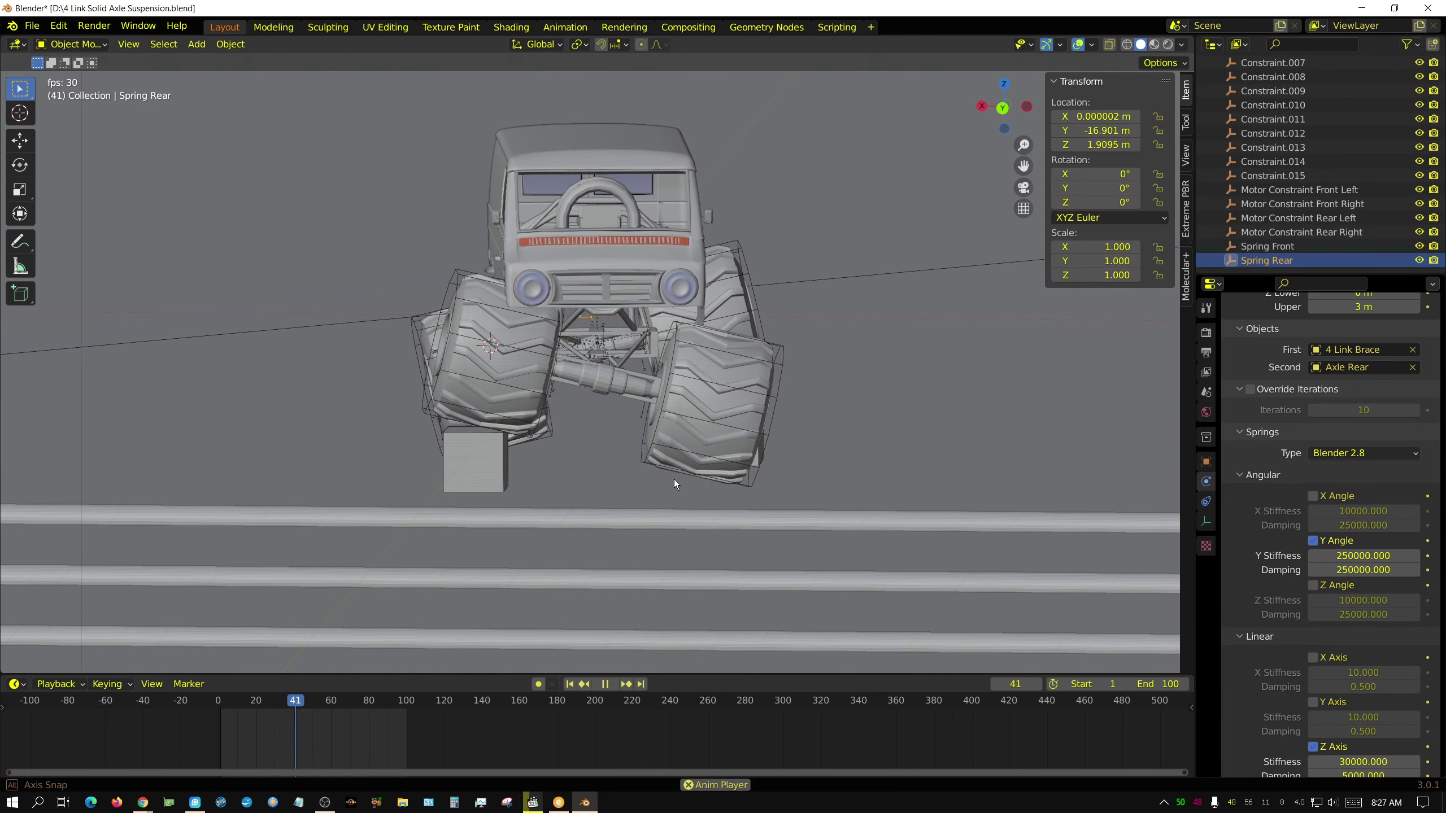